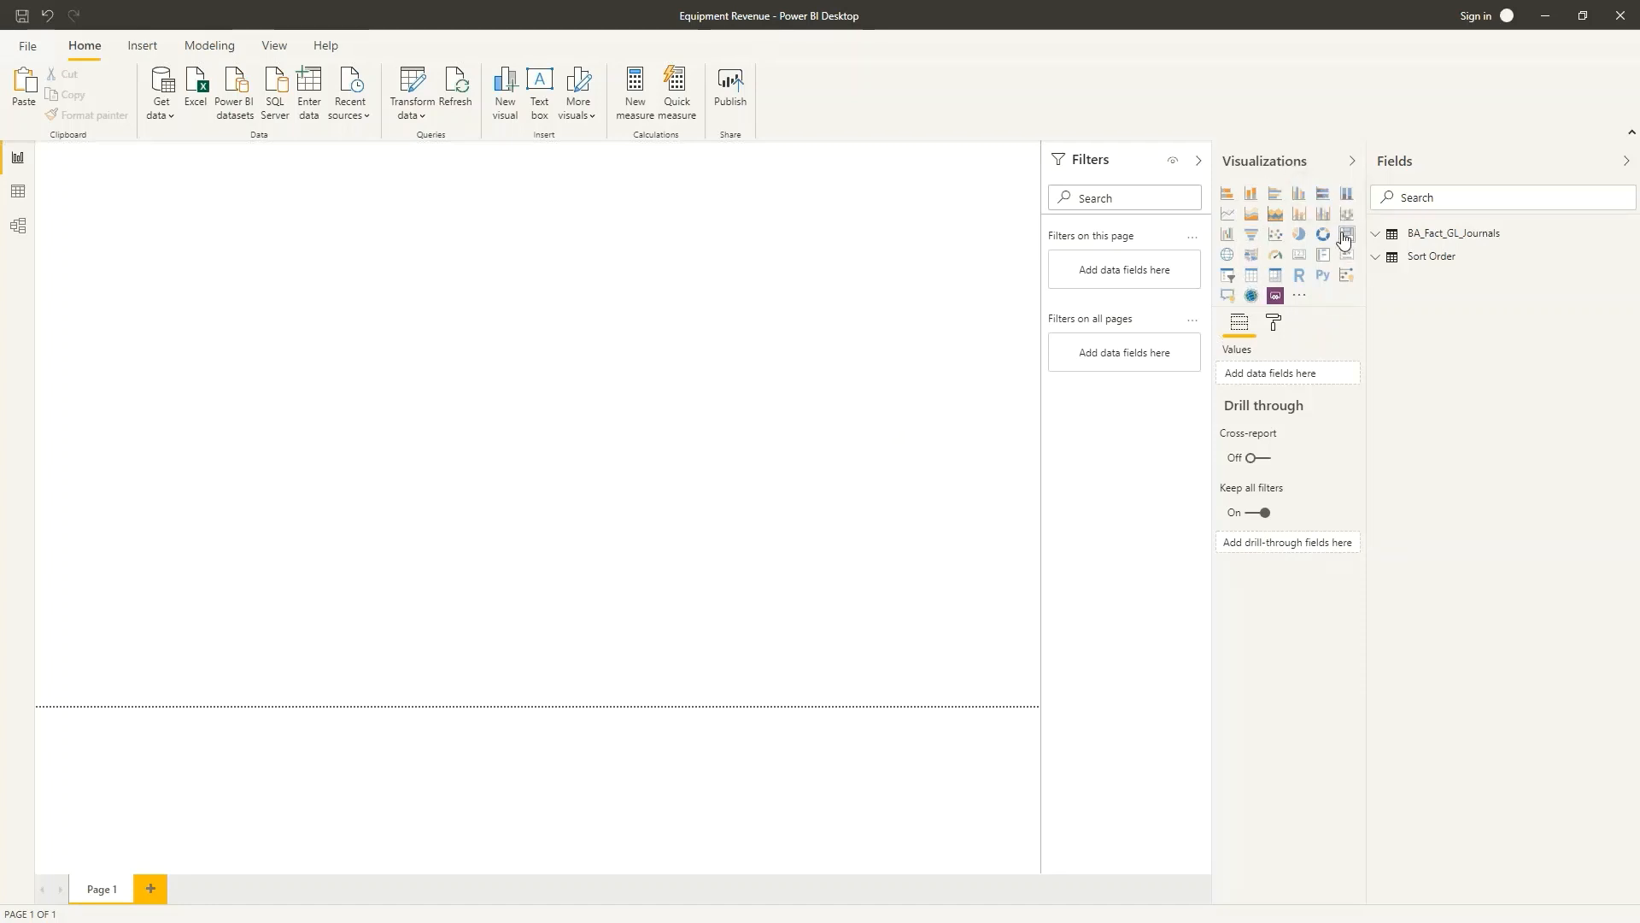
# Add a treemap visual to the report page and size it to fill the left half of the page's upper area
pyautogui.click(1347, 235)
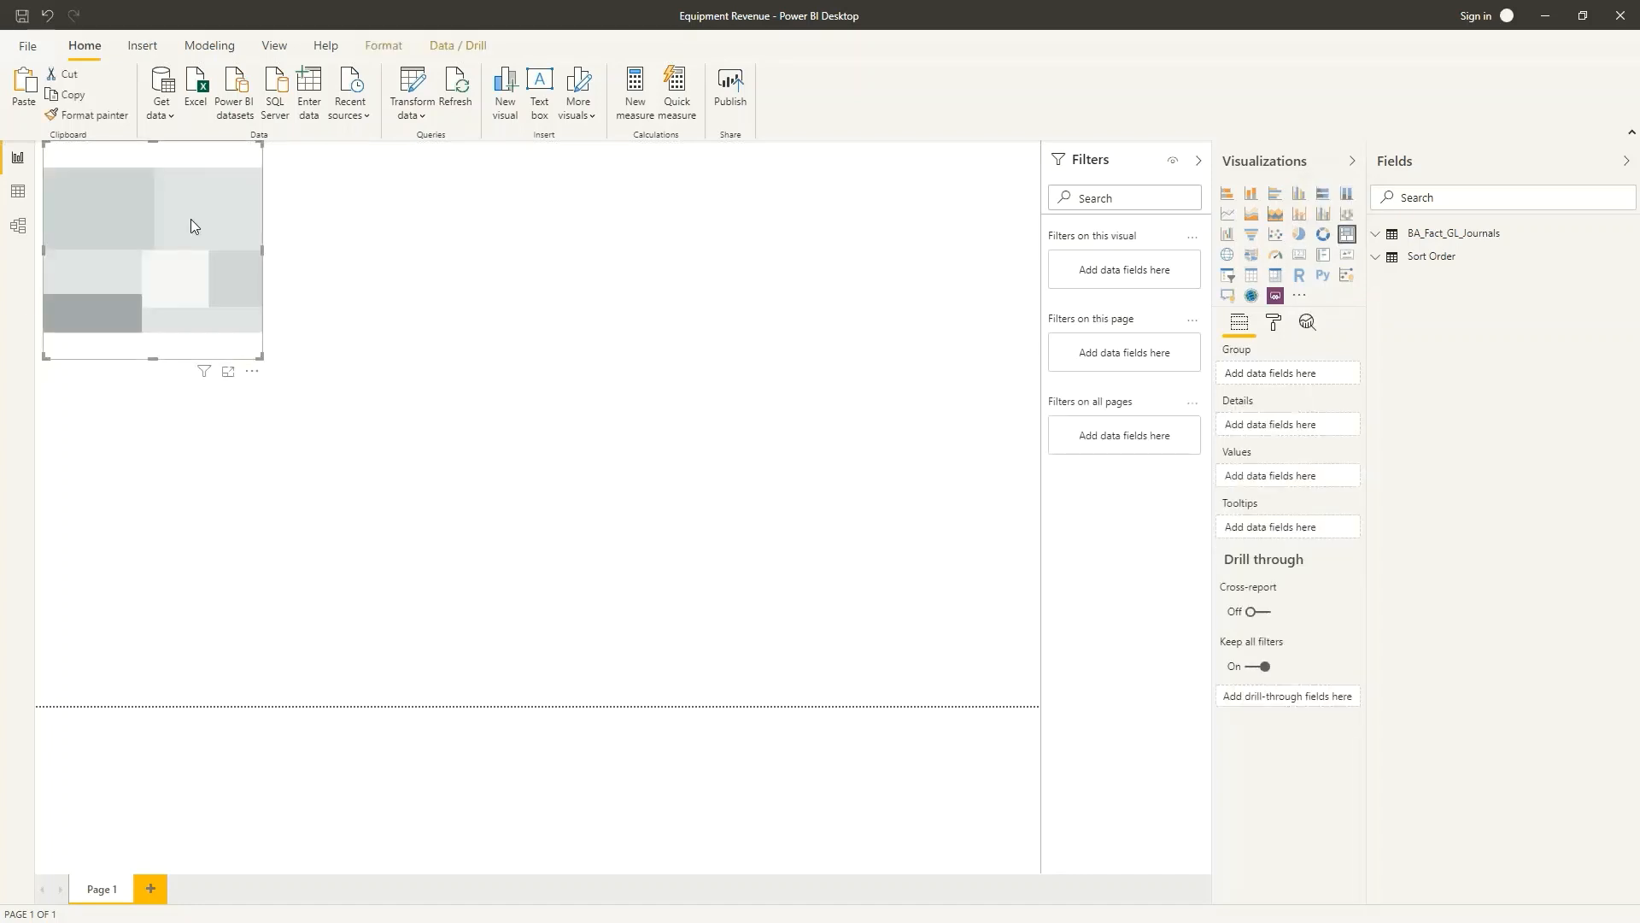
pyautogui.moveTo(191, 219); pyautogui.dragTo(161, 208)
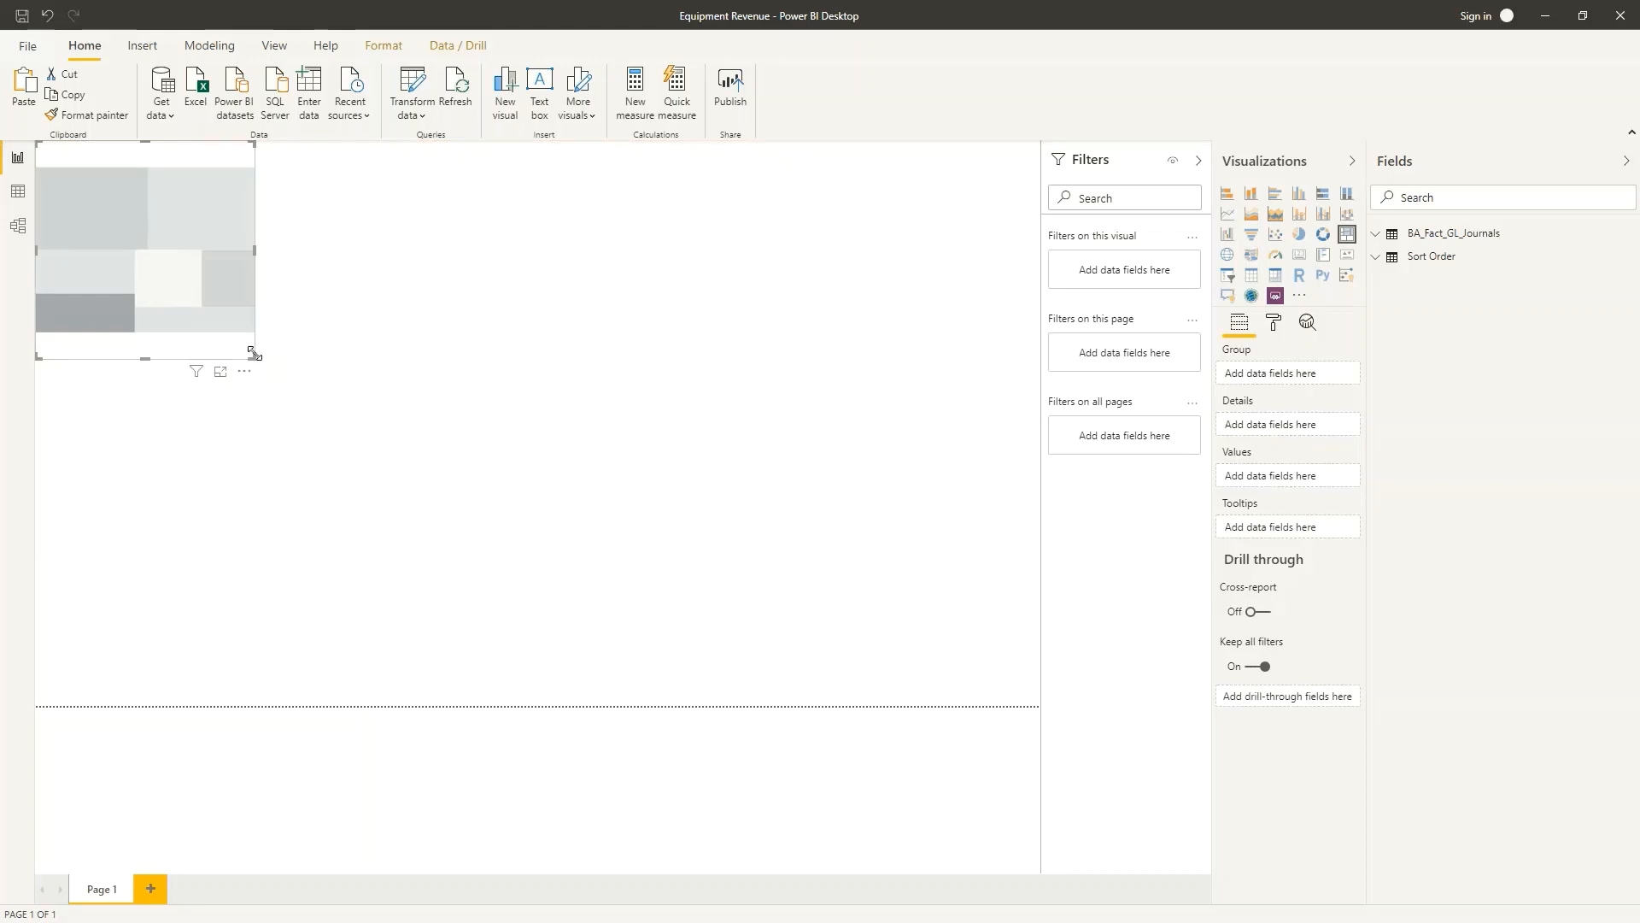
pyautogui.moveTo(254, 358); pyautogui.dragTo(537, 422)
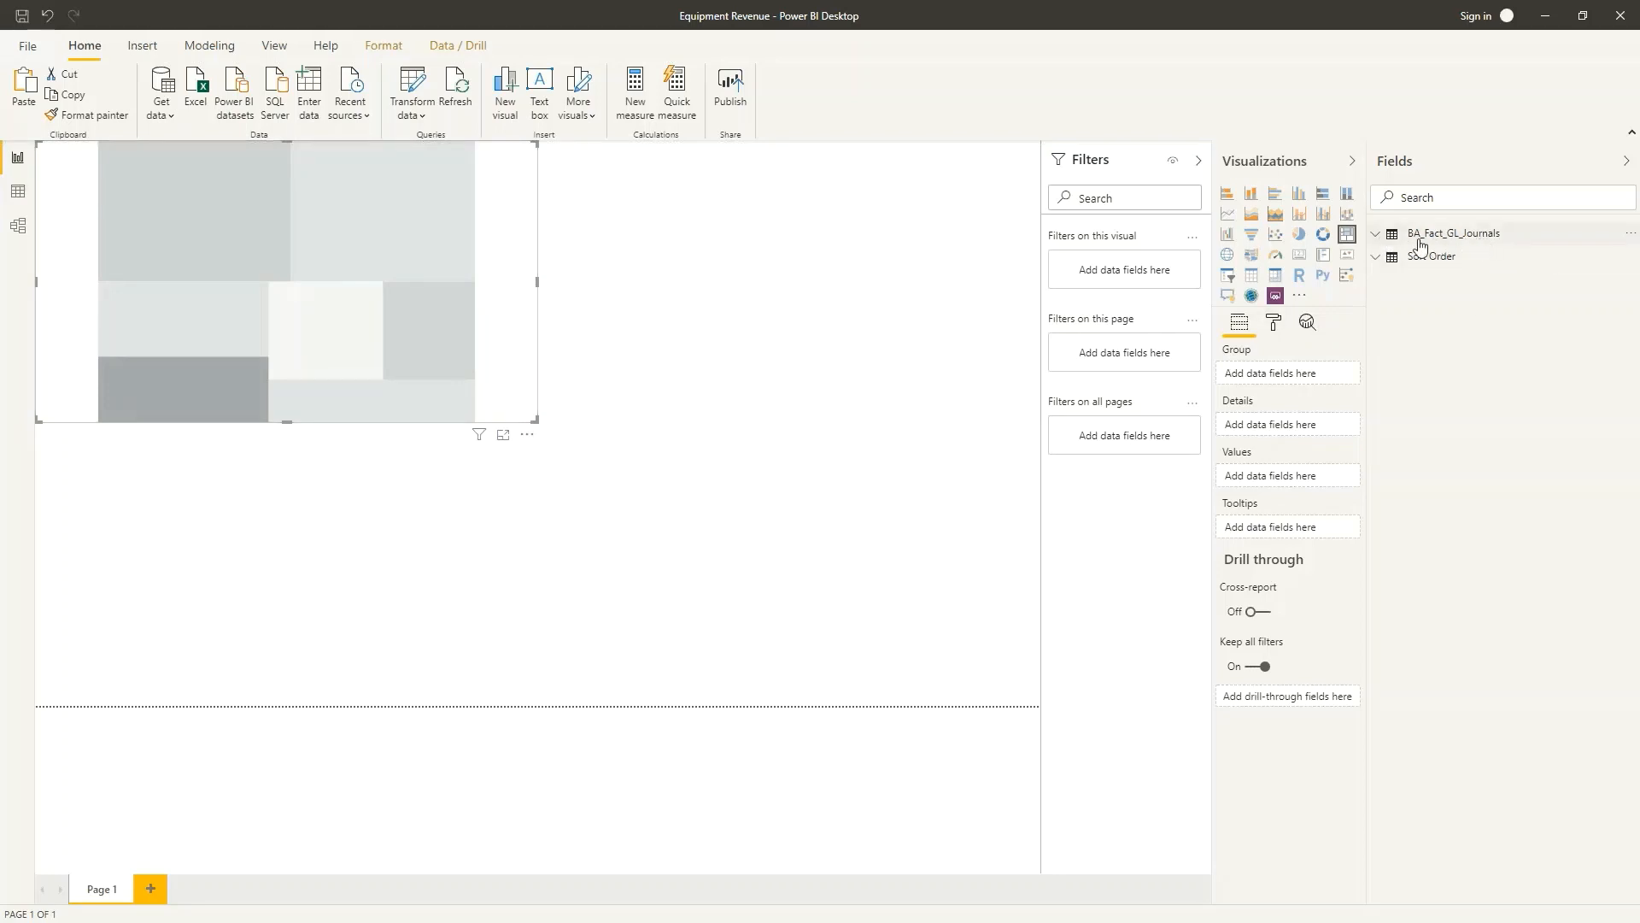
# Add Credit Amount as the treemap's values and Make as its group from the BA_Fact_GL_Journals table
pyautogui.click(1375, 239)
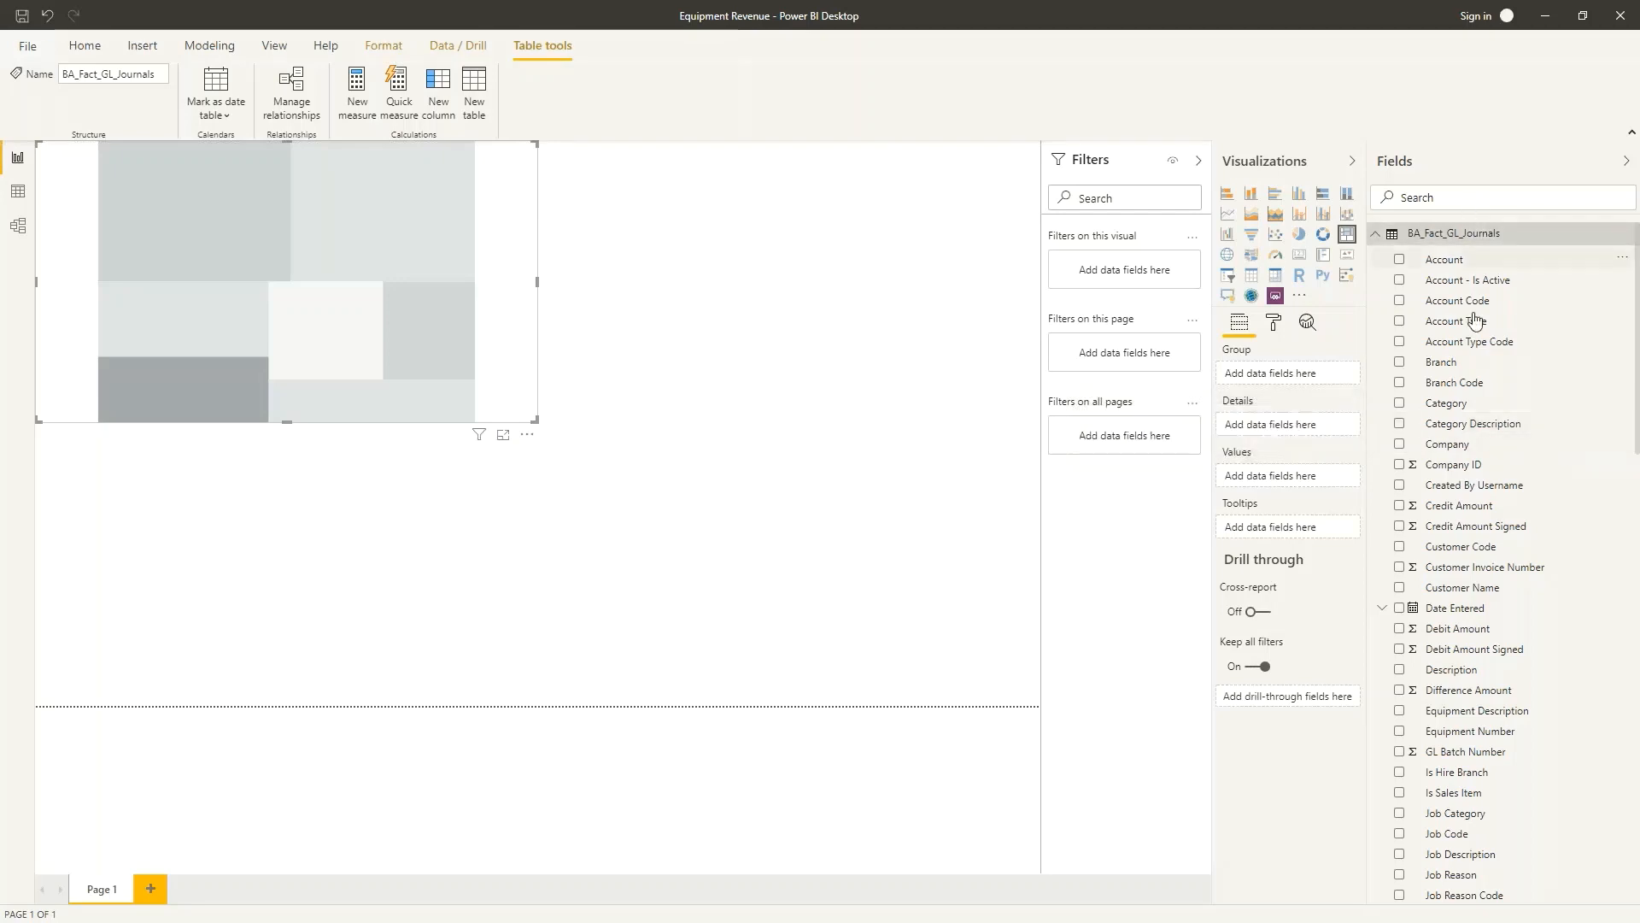
pyautogui.scroll(-2, 1486, 410)
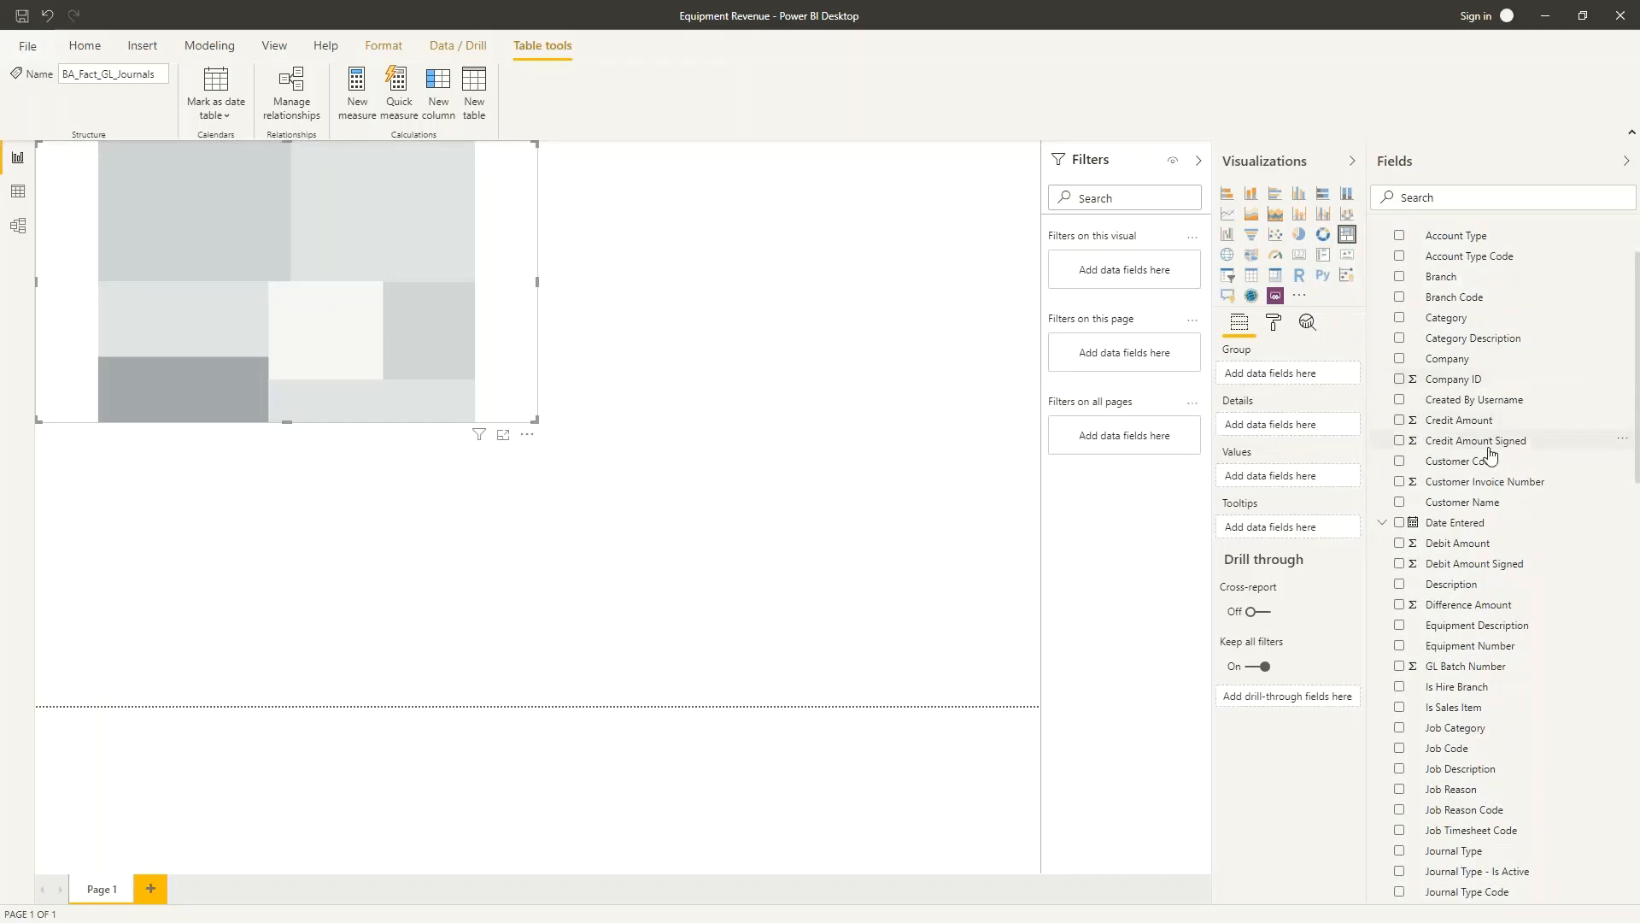
pyautogui.moveTo(1474, 421); pyautogui.dragTo(282, 279)
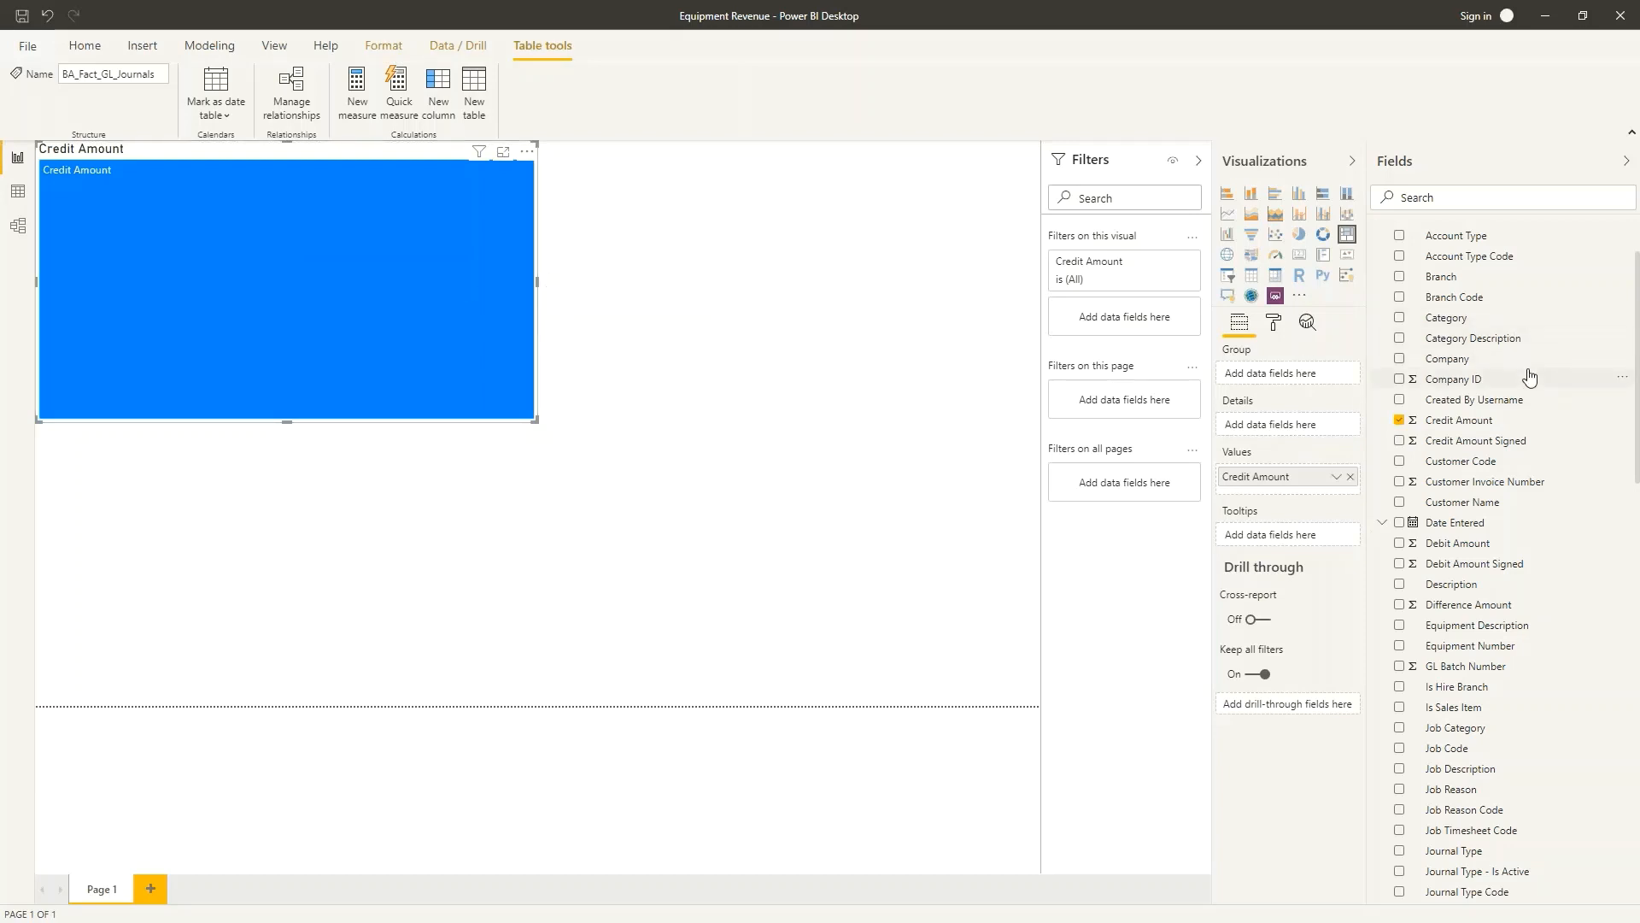
pyautogui.scroll(-4, 1529, 377)
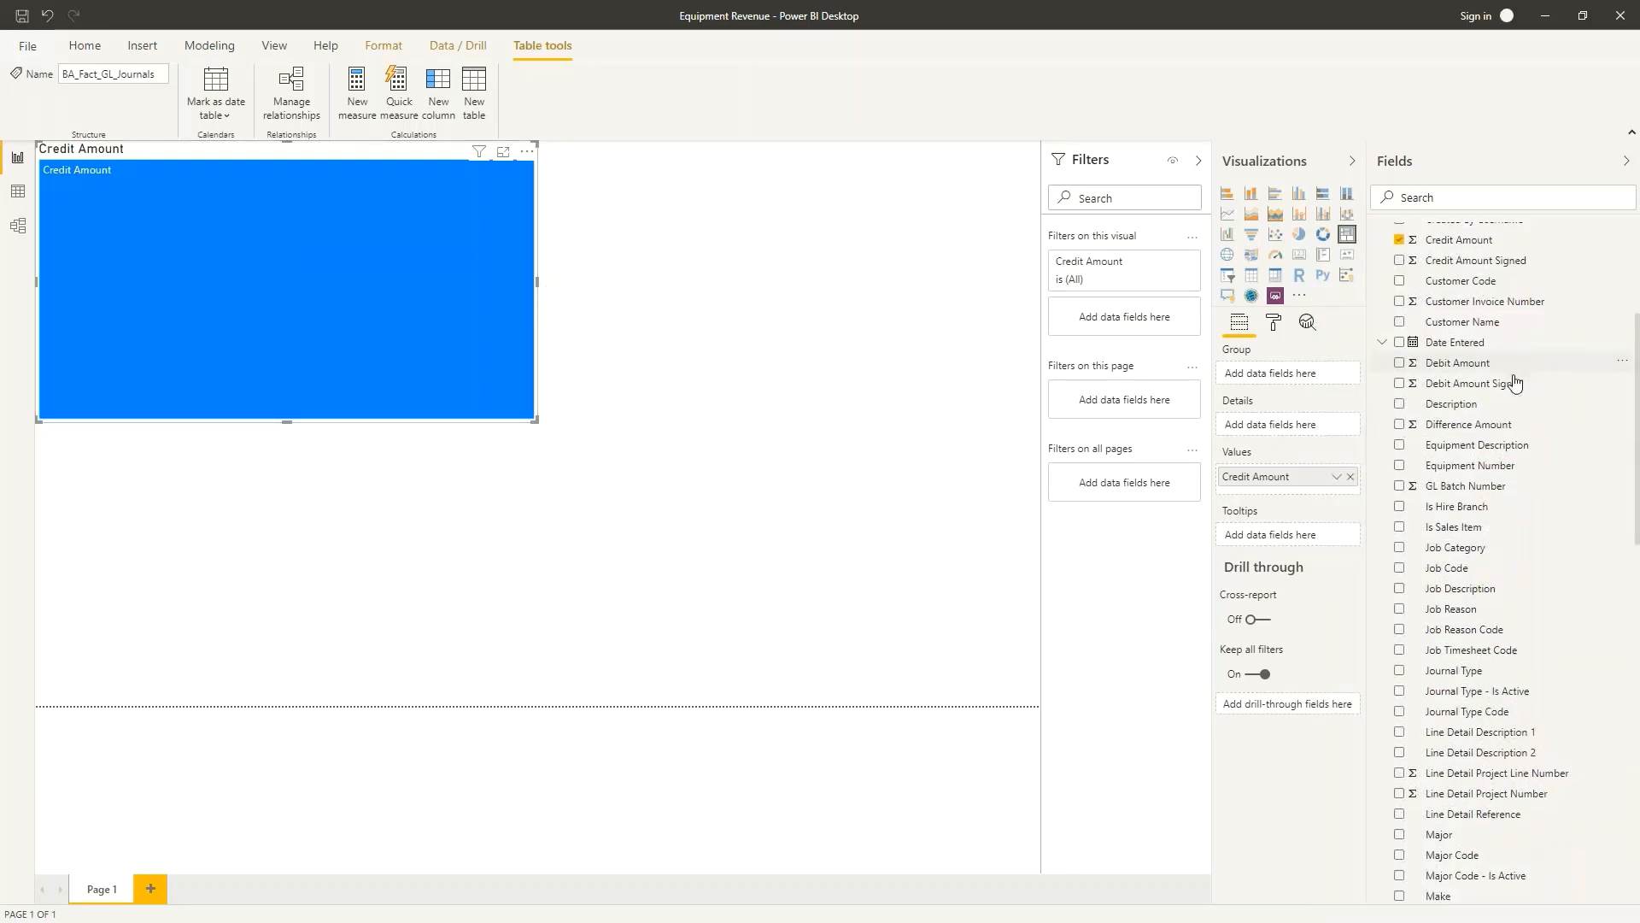
pyautogui.scroll(-4, 1513, 382)
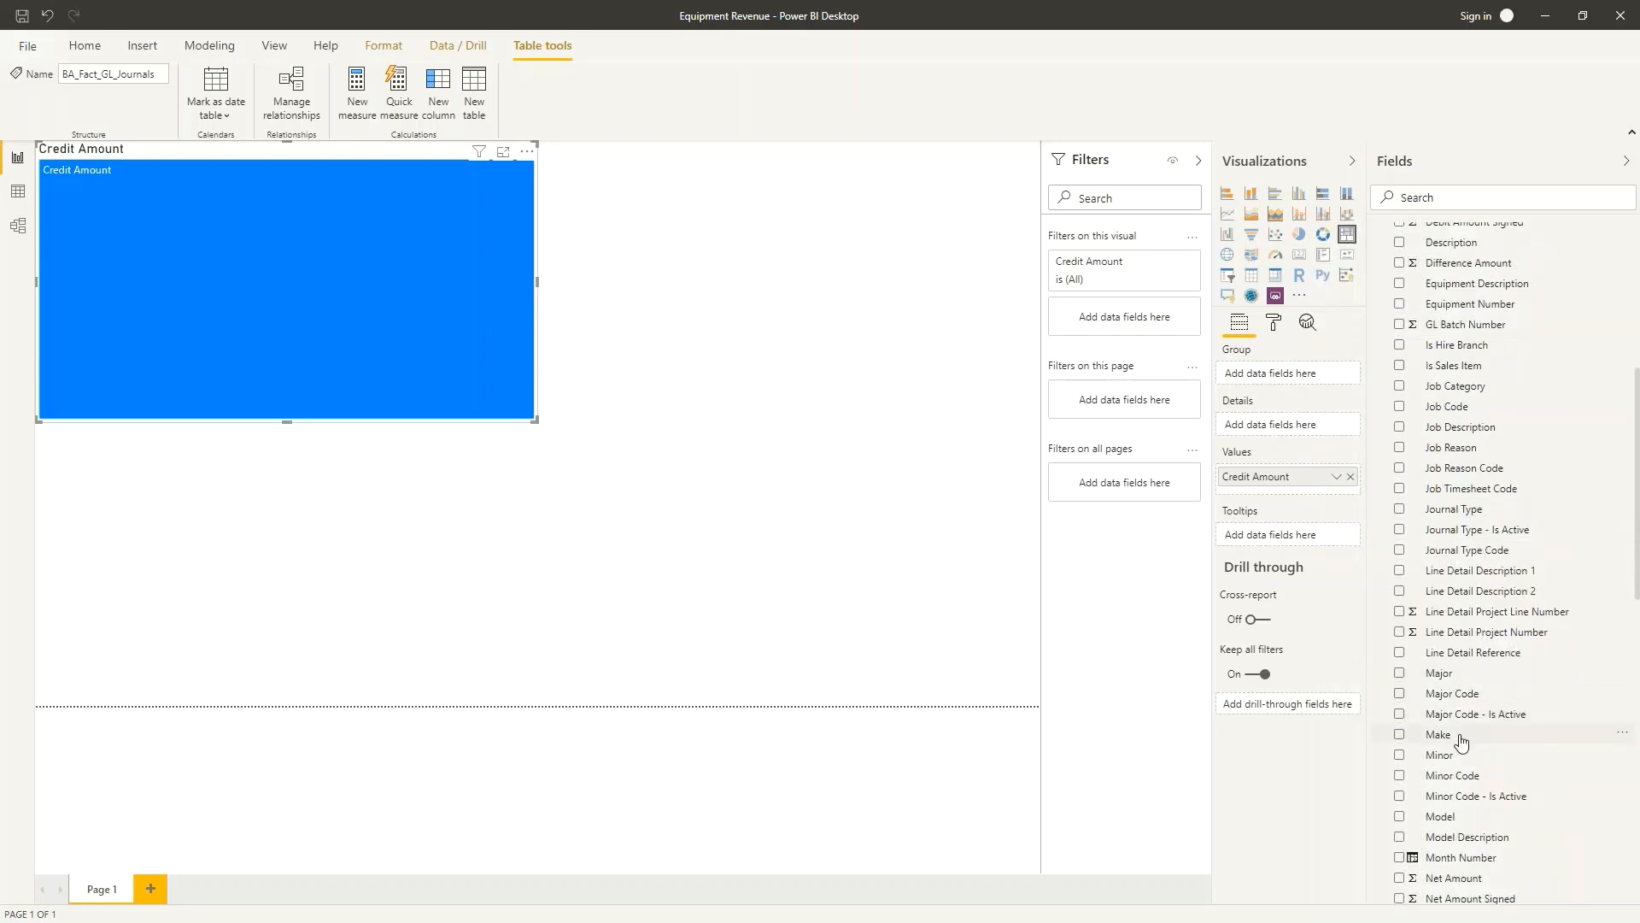
pyautogui.moveTo(1469, 744); pyautogui.dragTo(276, 274)
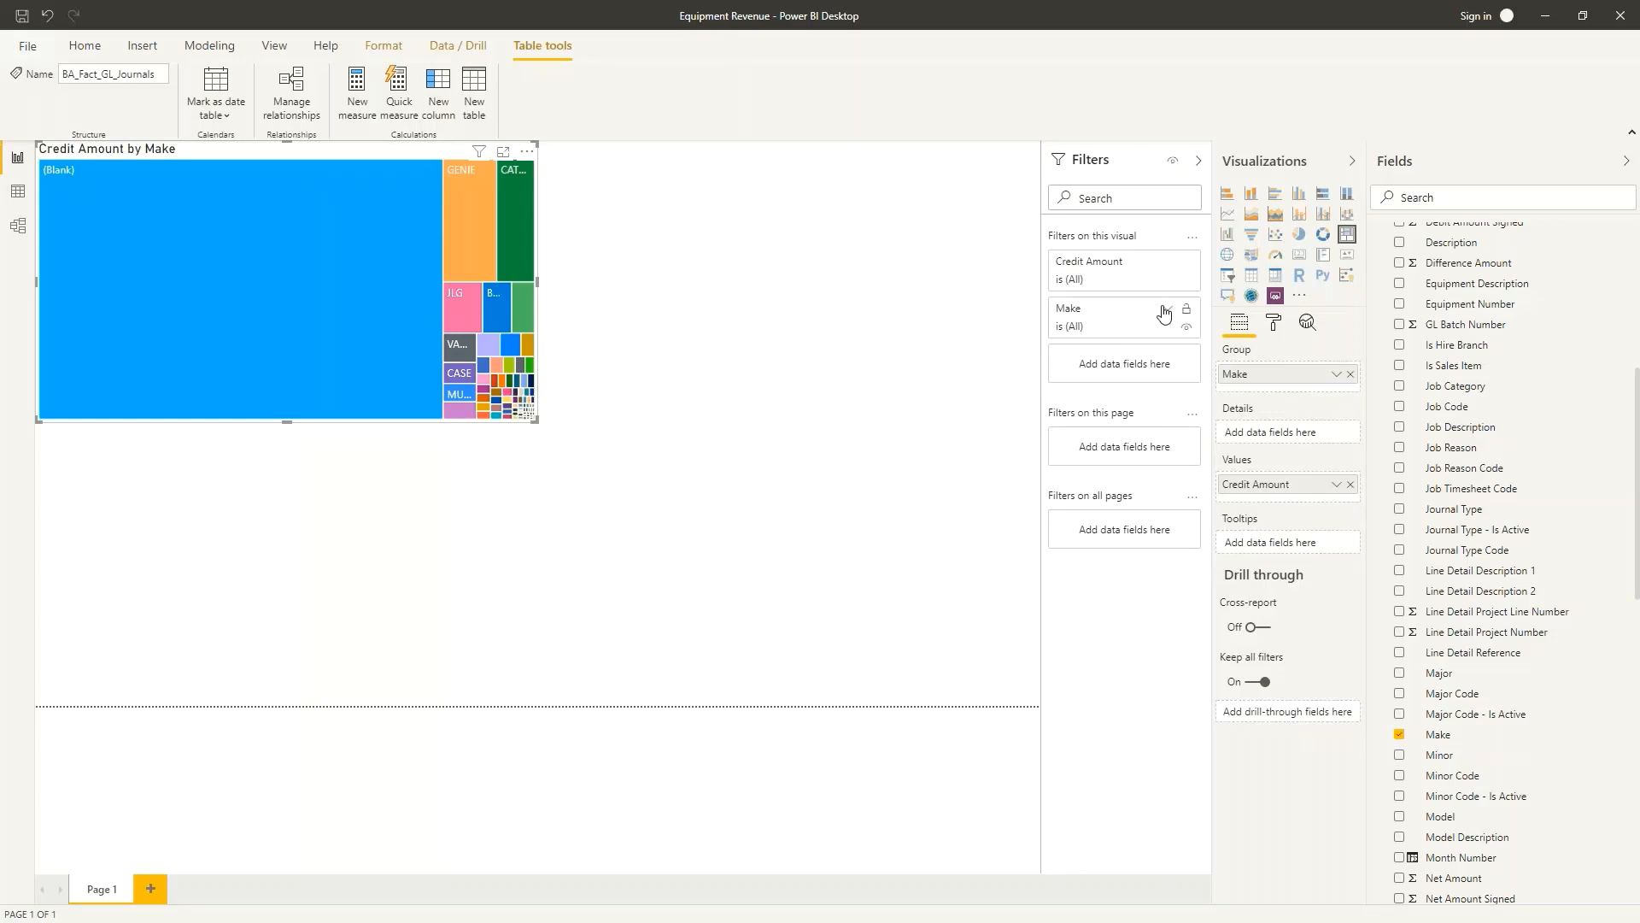
# Filter the treemap by Make to include every make except (Blank), and check the Credit Amount details of its tiles
pyautogui.click(1167, 309)
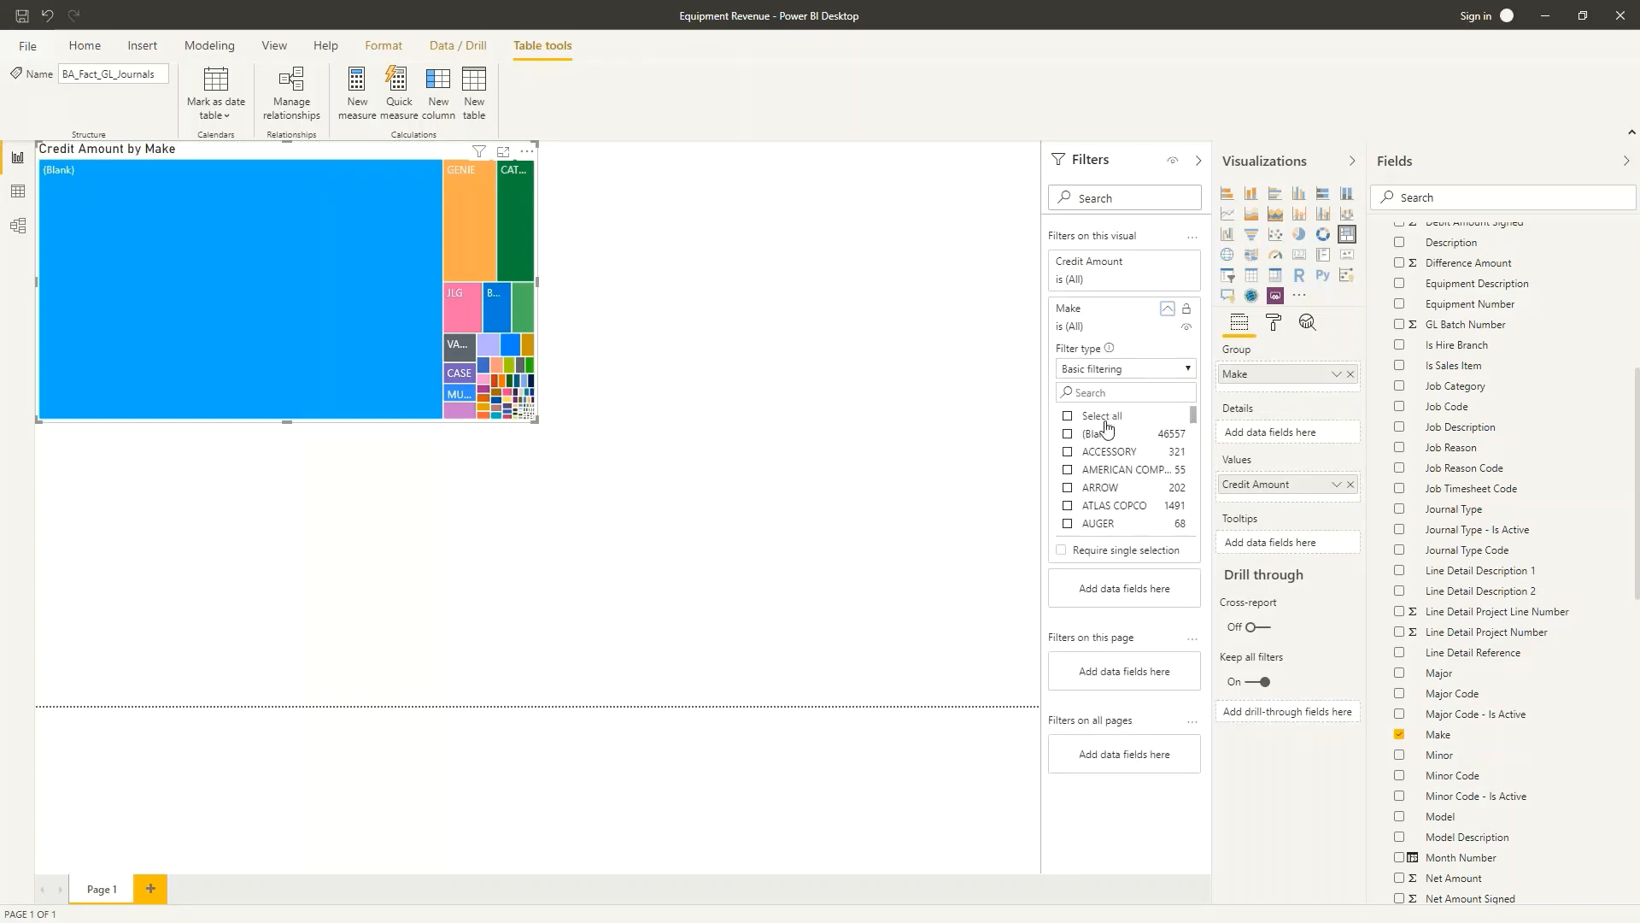
pyautogui.click(1069, 417)
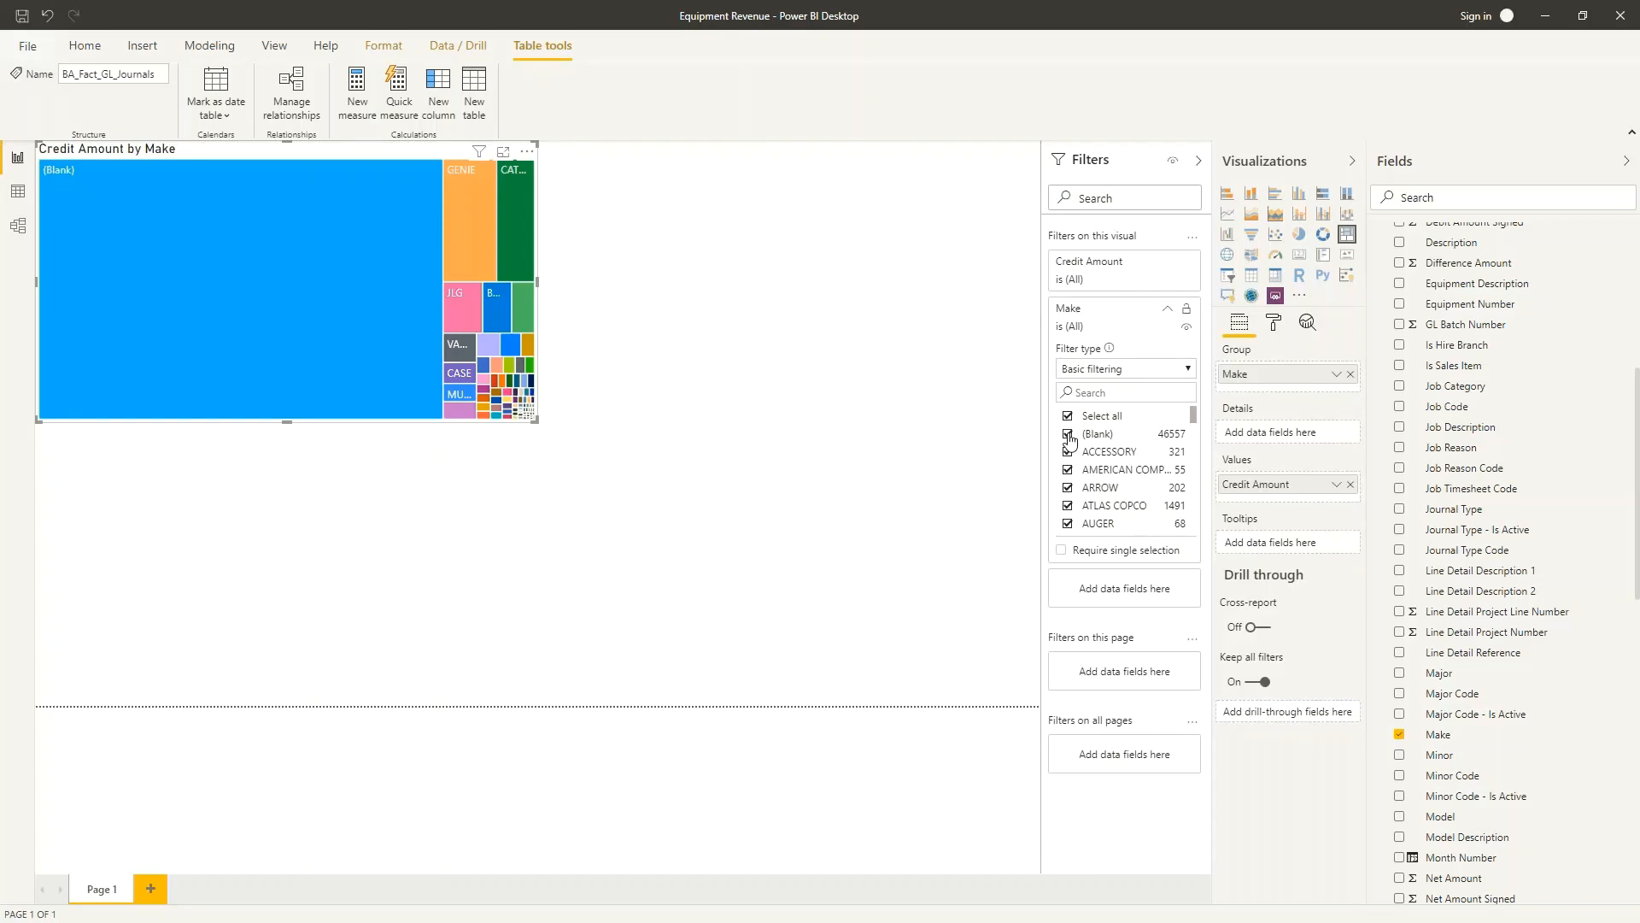
pyautogui.click(1068, 435)
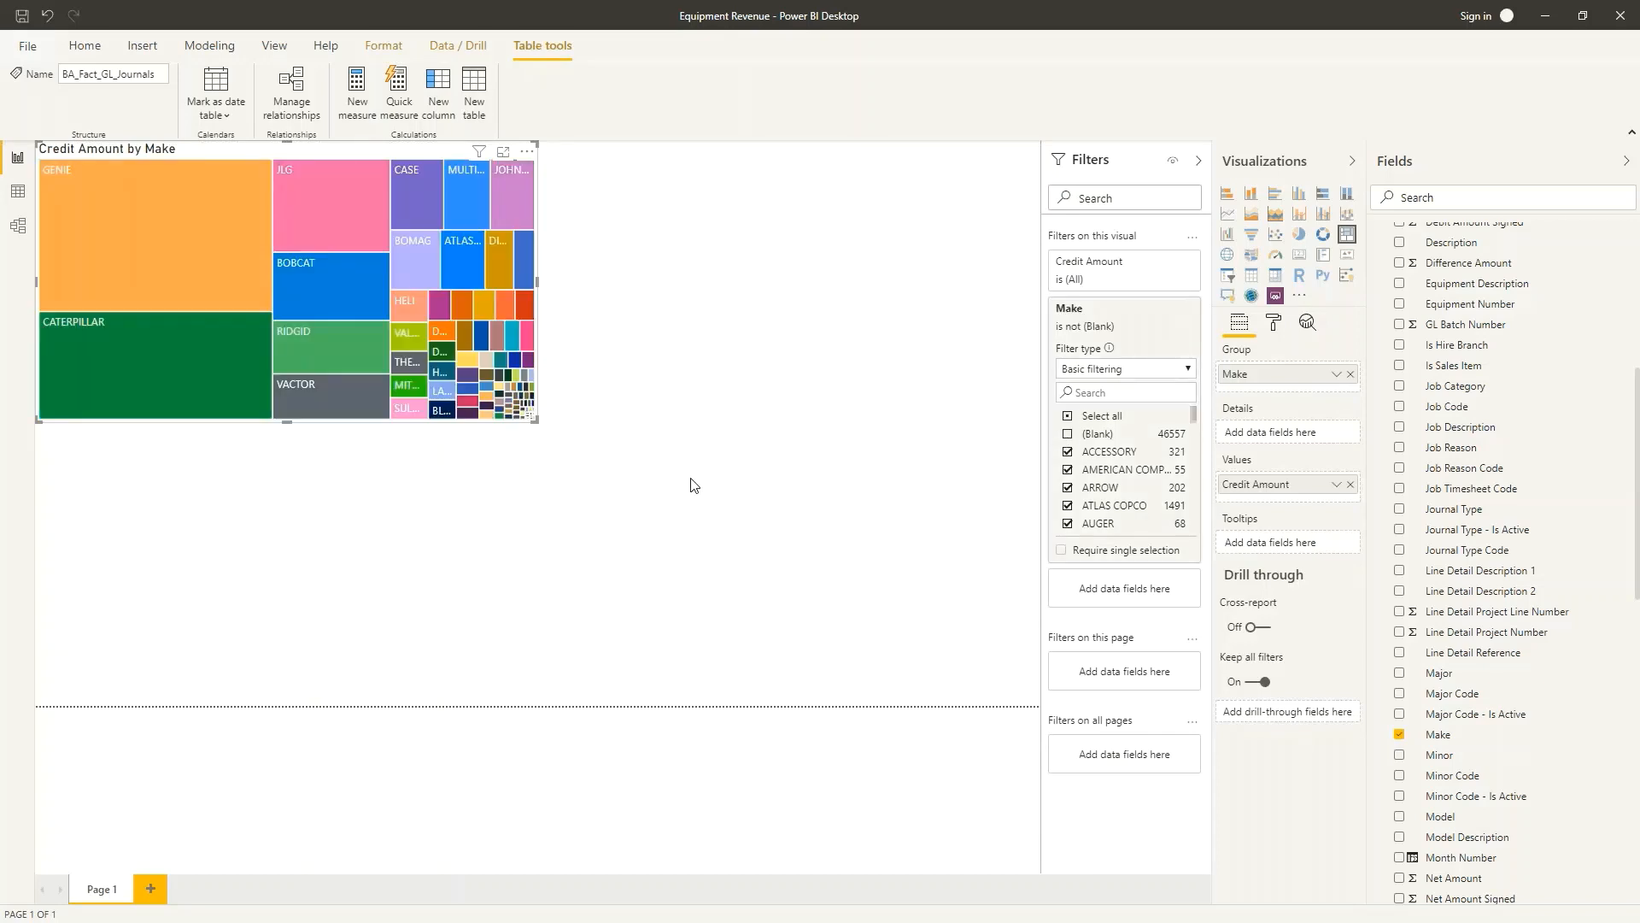
pyautogui.click(507, 524)
pyautogui.moveTo(156, 249)
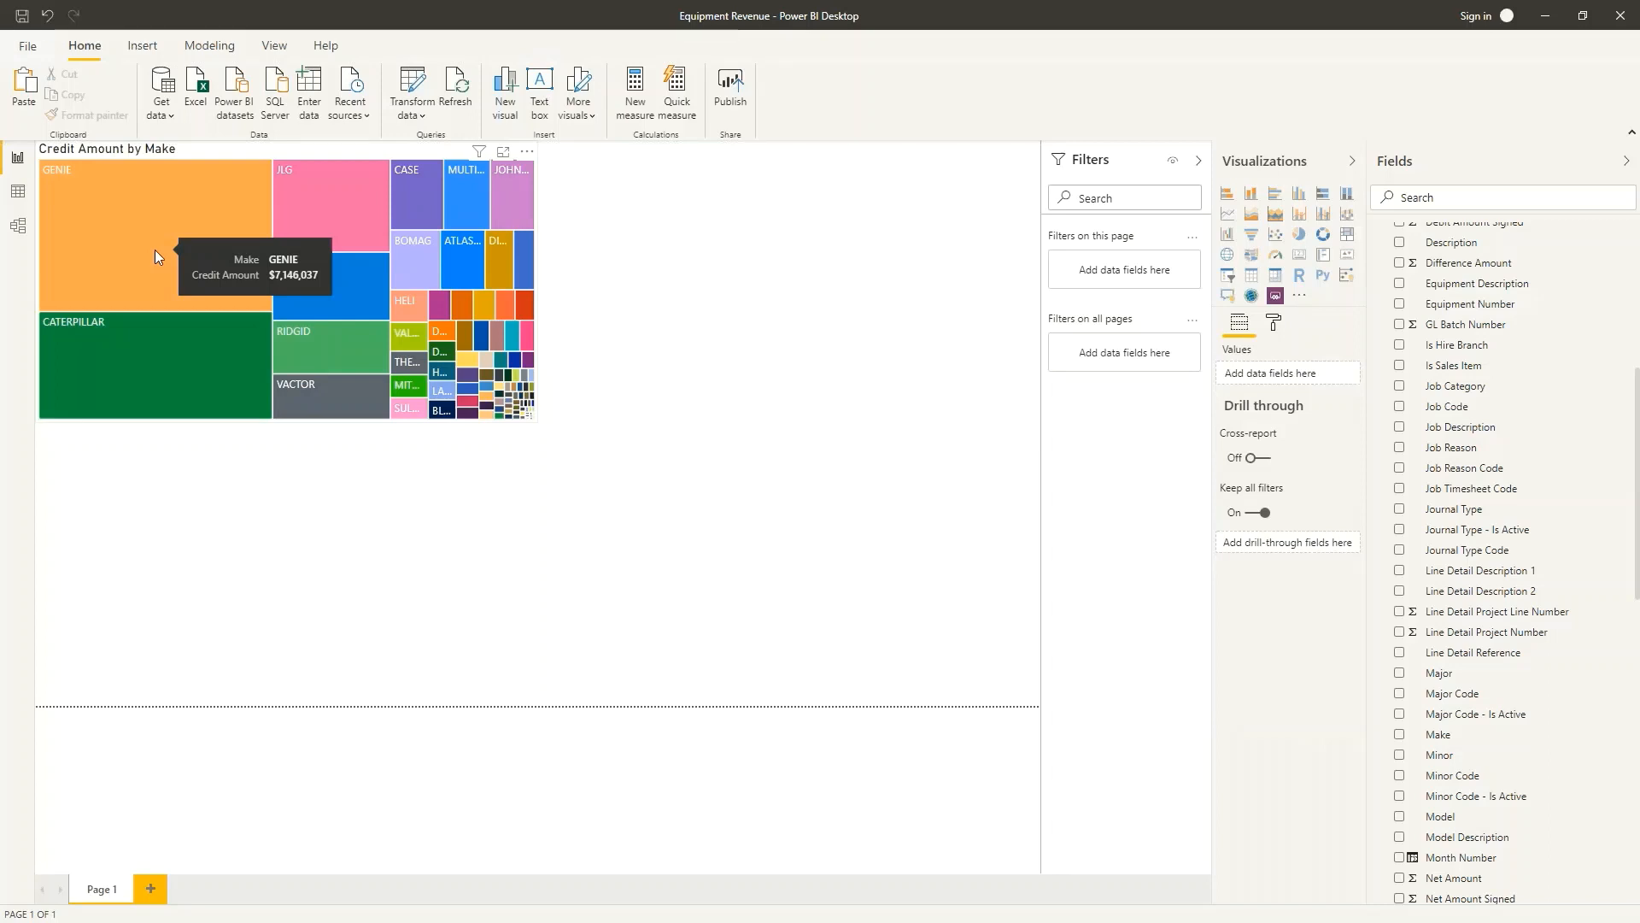
pyautogui.moveTo(277, 376)
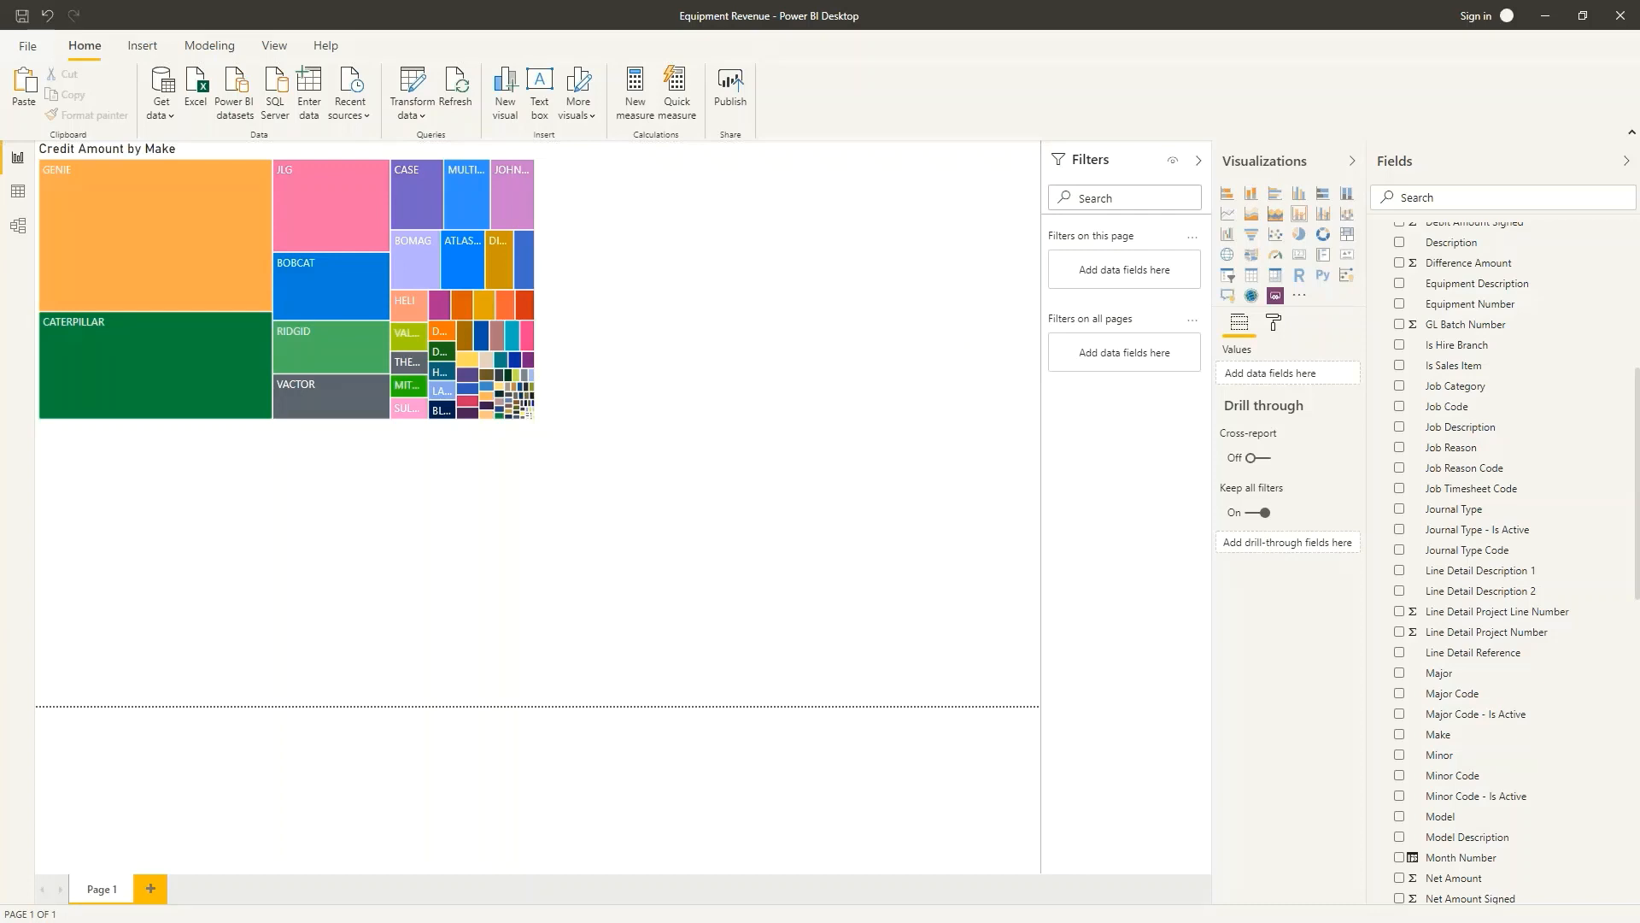
# Duplicate the treemap, place the copy directly beside the original, and convert the copy to a pie chart
pyautogui.click(265, 150)
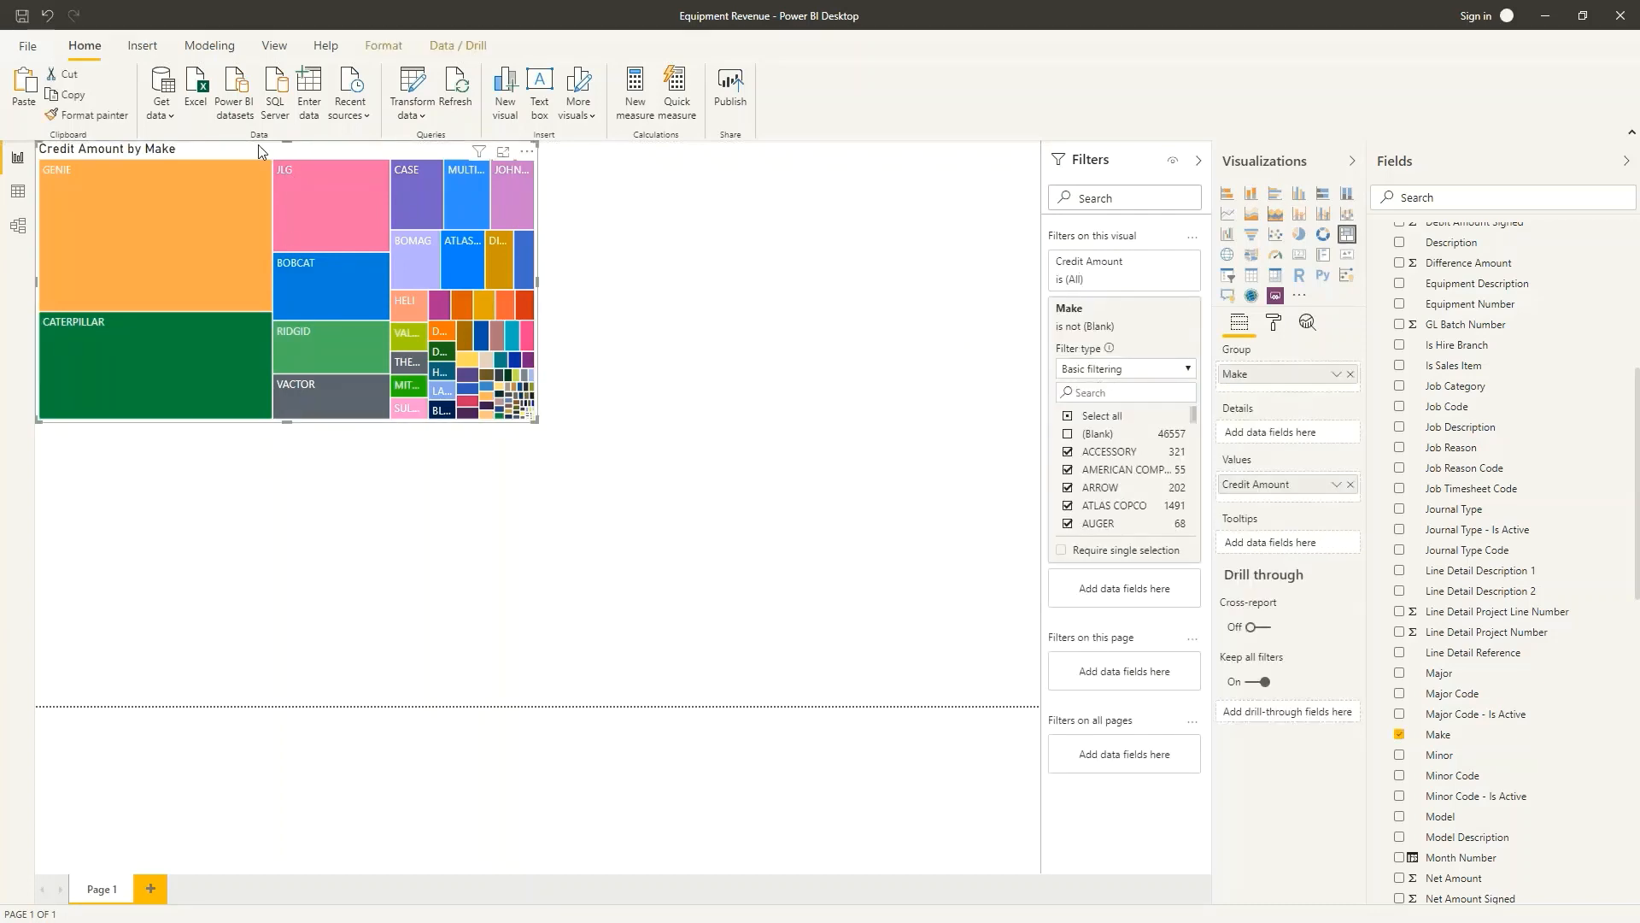
pyautogui.hotkey('ctrl', 'c')
pyautogui.hotkey('ctrl', 'v')
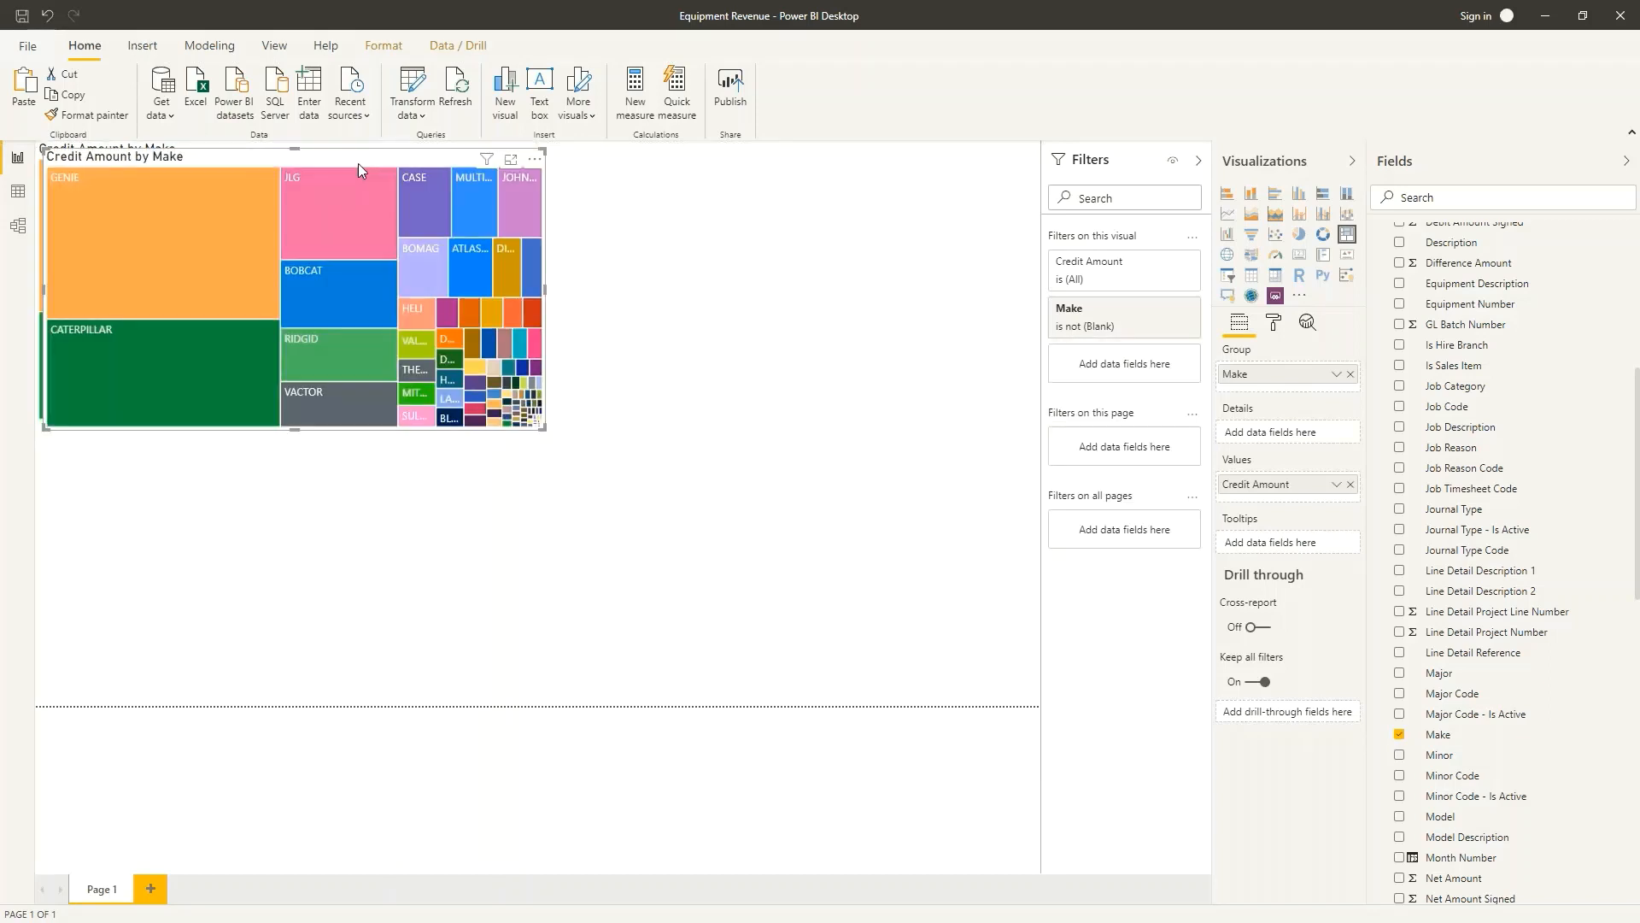
pyautogui.moveTo(632, 167); pyautogui.dragTo(934, 152)
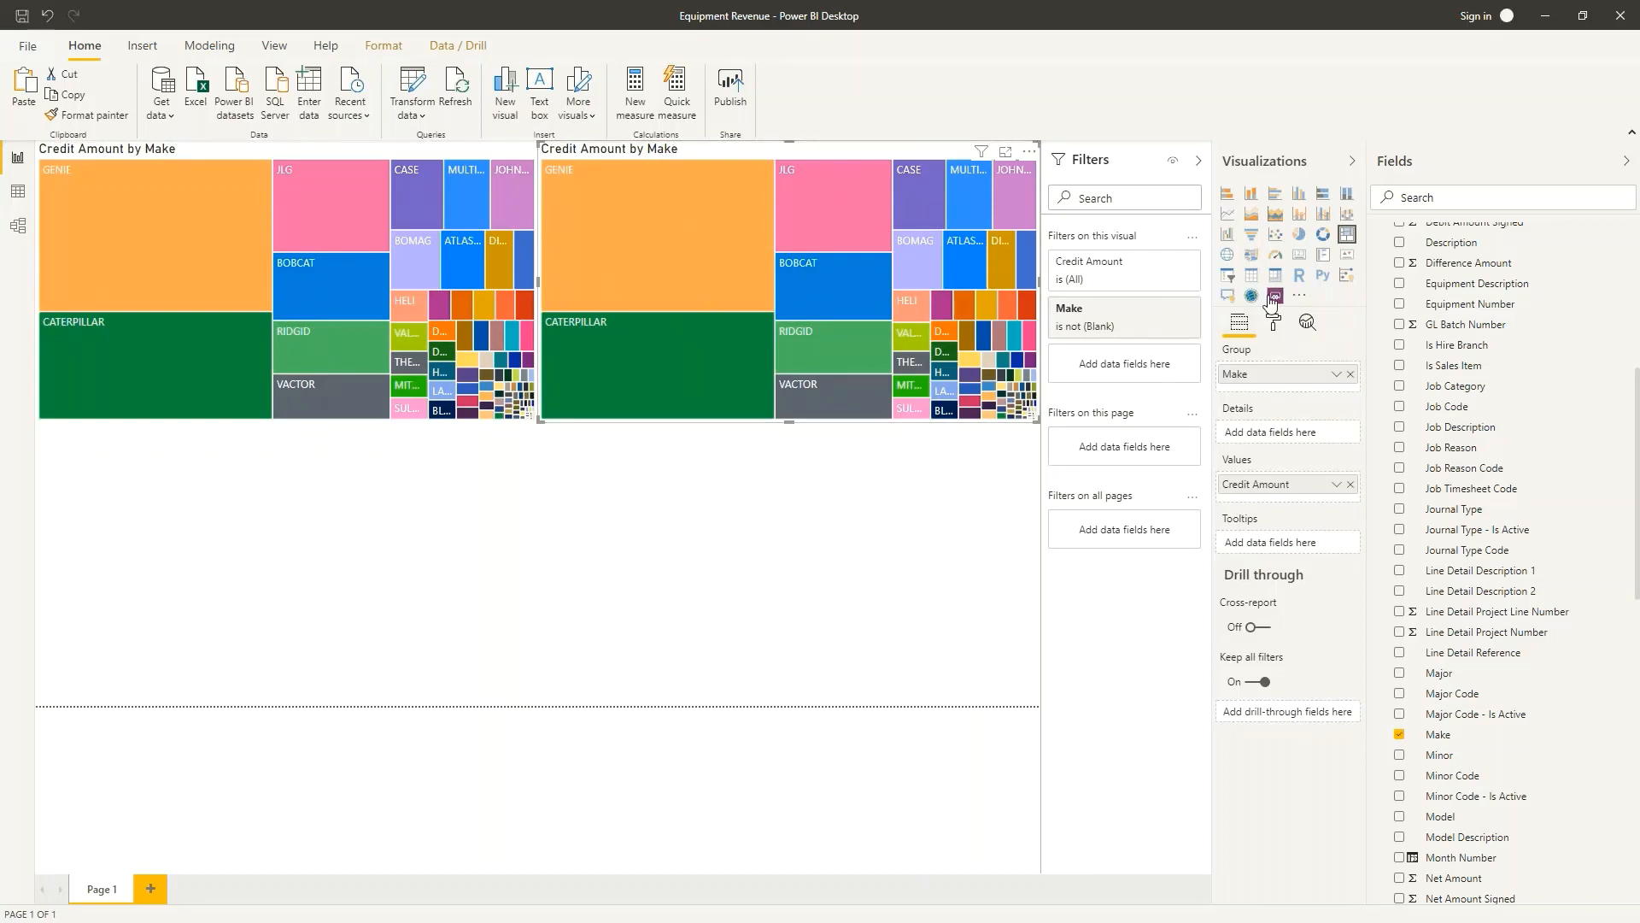
pyautogui.click(1299, 239)
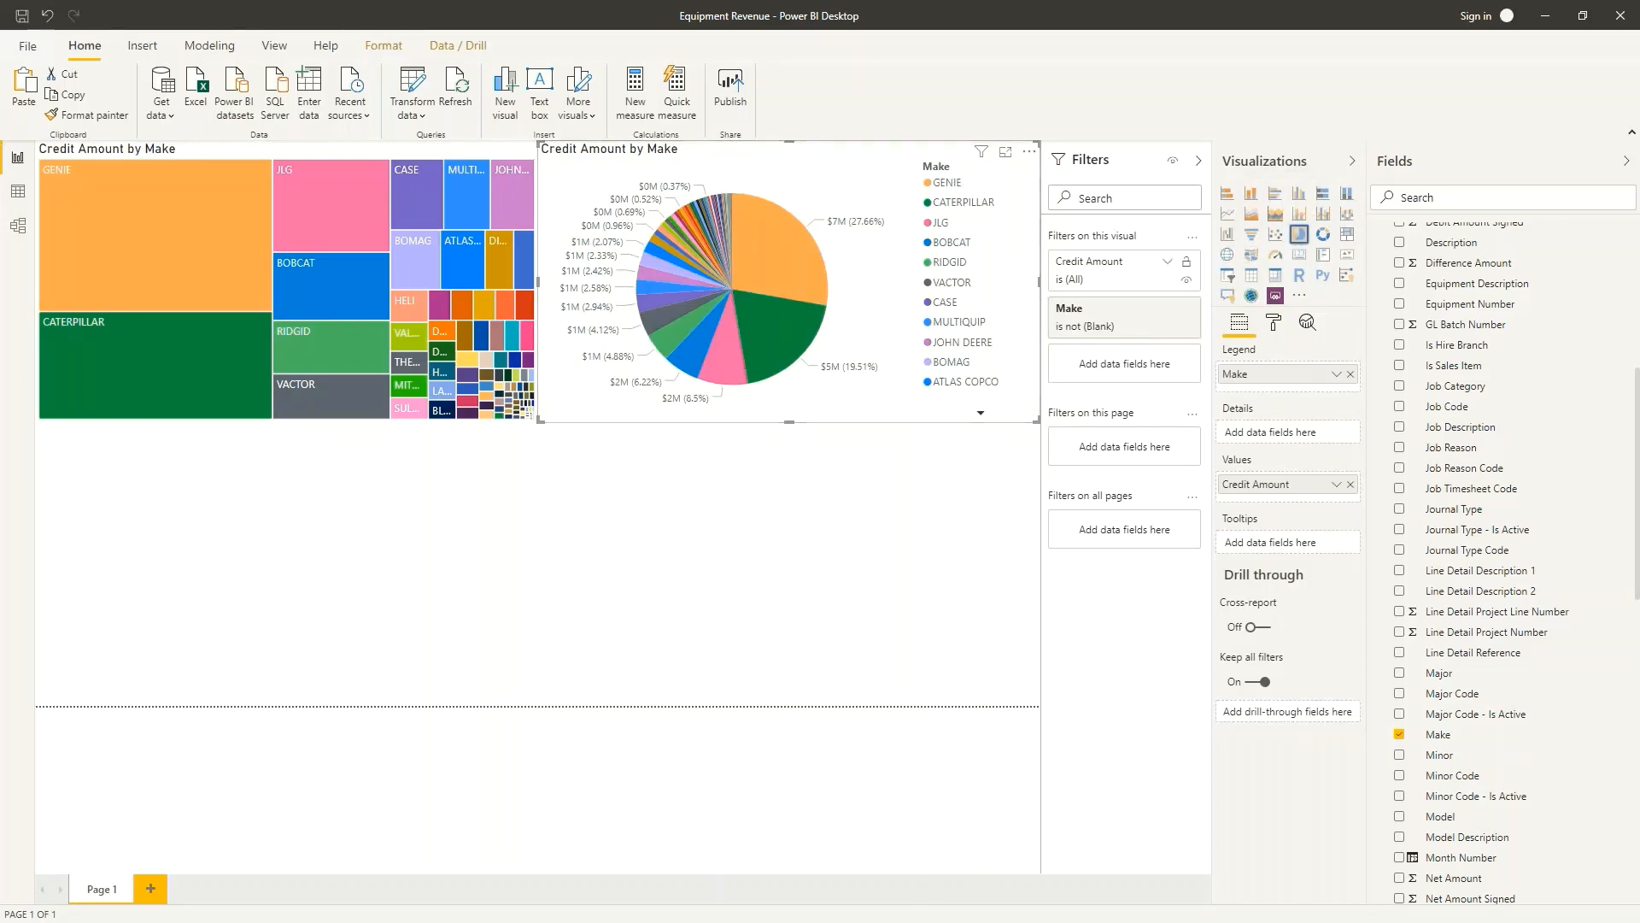
# Replace Make with Category Description as the pie chart's legend field
pyautogui.scroll(5, 1544, 515)
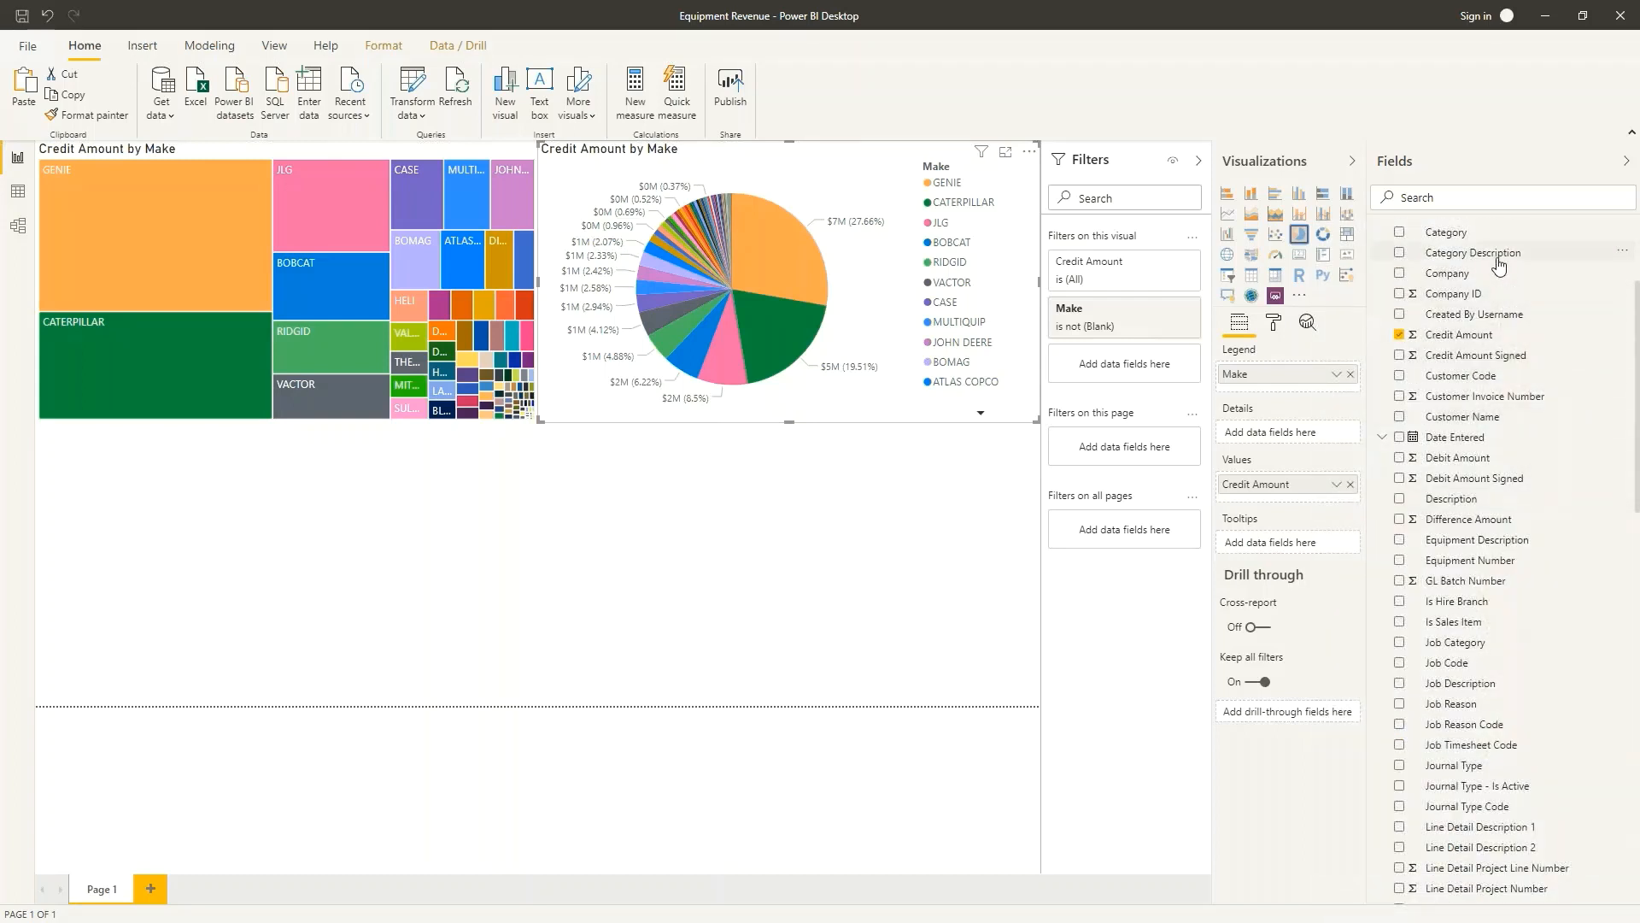
pyautogui.moveTo(1496, 261); pyautogui.dragTo(1286, 432)
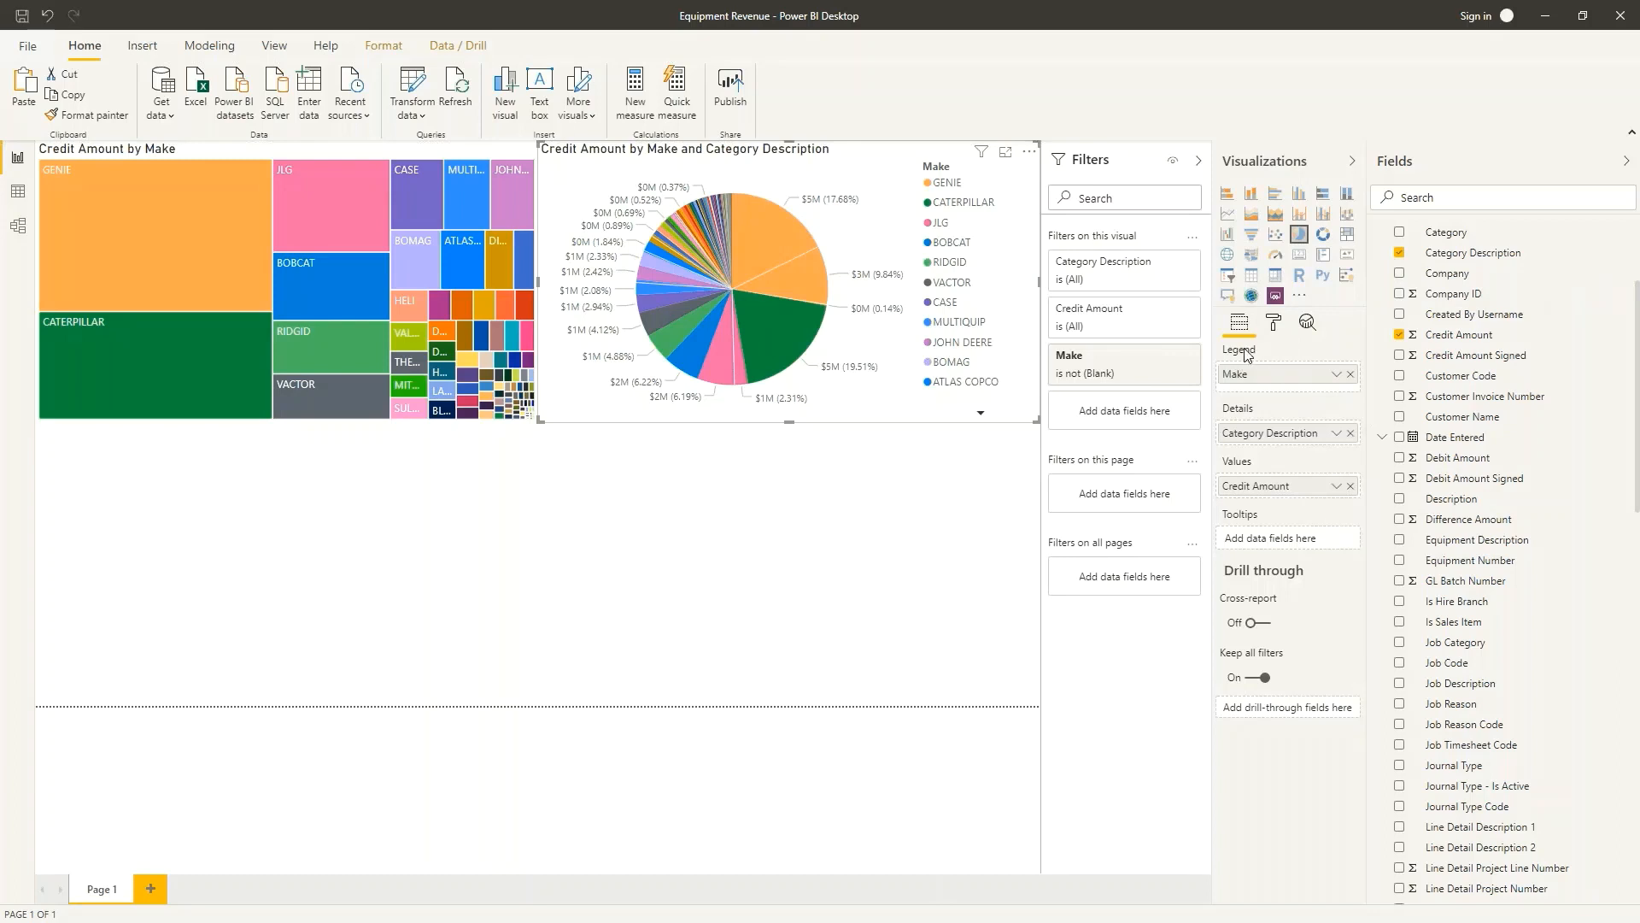
pyautogui.click(1351, 374)
pyautogui.moveTo(1285, 426); pyautogui.dragTo(1290, 384)
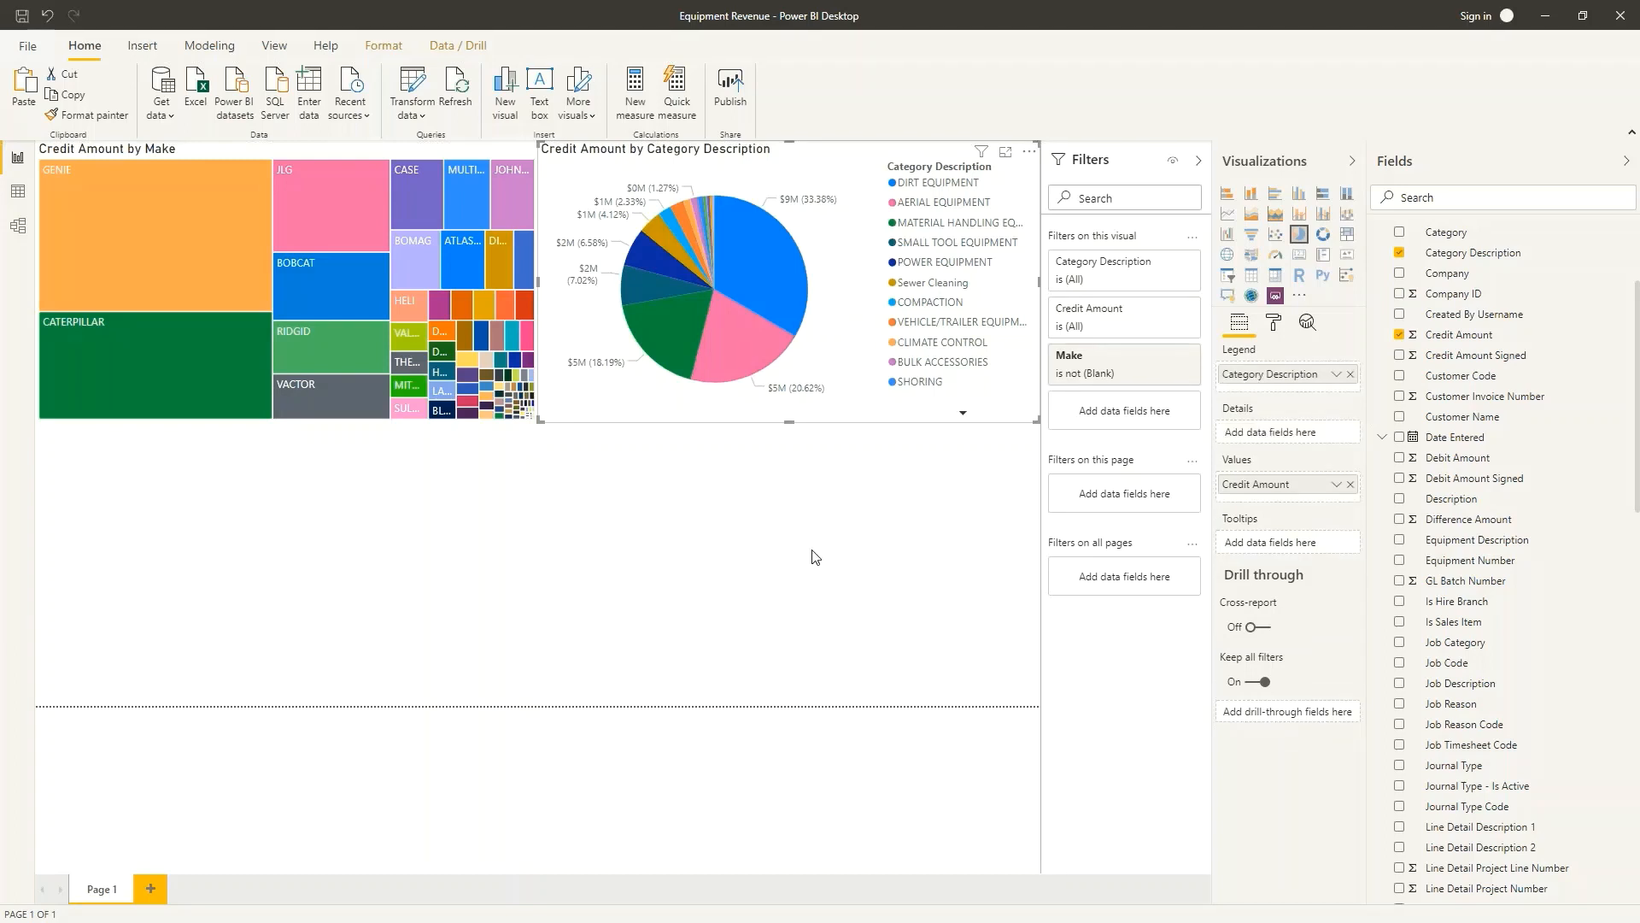
pyautogui.click(787, 557)
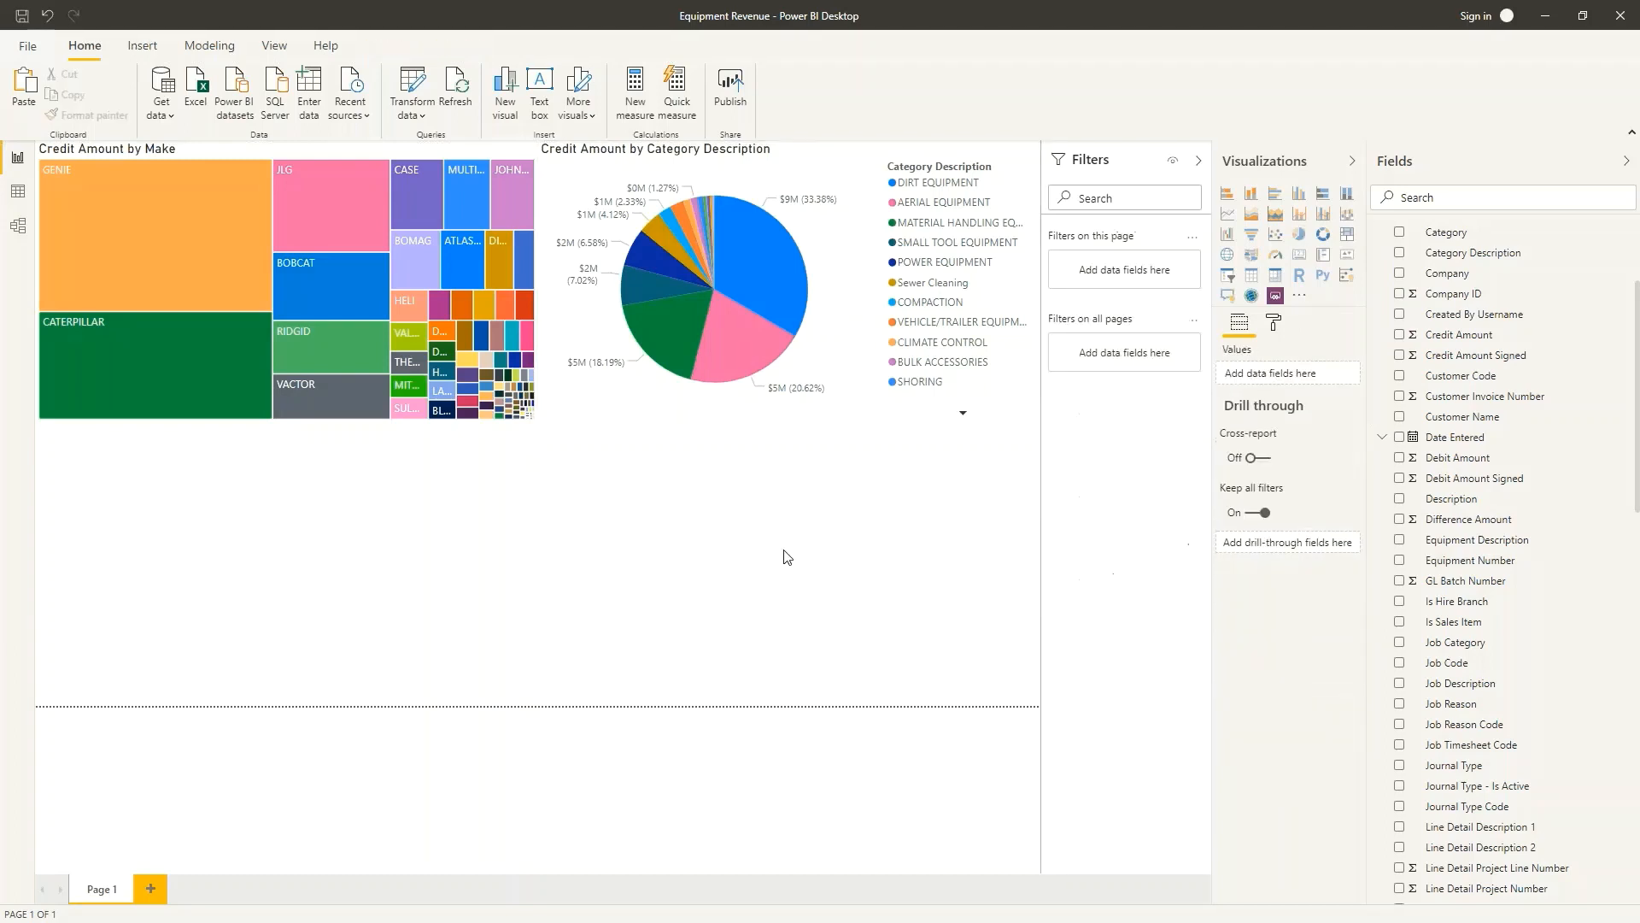
# Turn off the pie chart's legend and set its detail label style to Category, data value
pyautogui.click(819, 172)
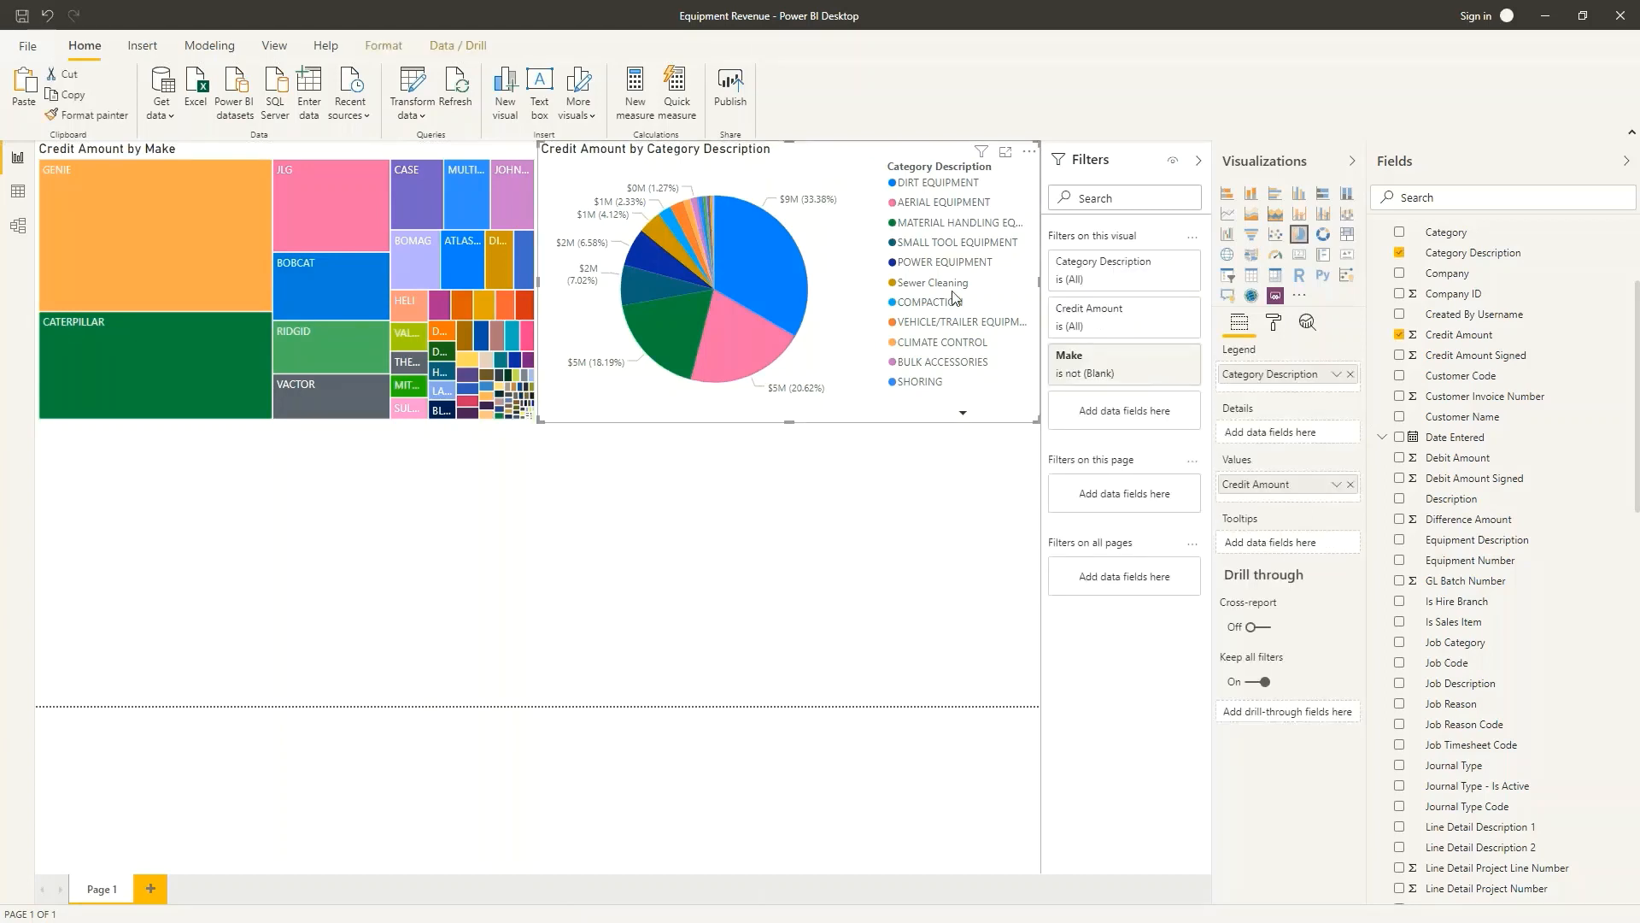
pyautogui.click(1276, 322)
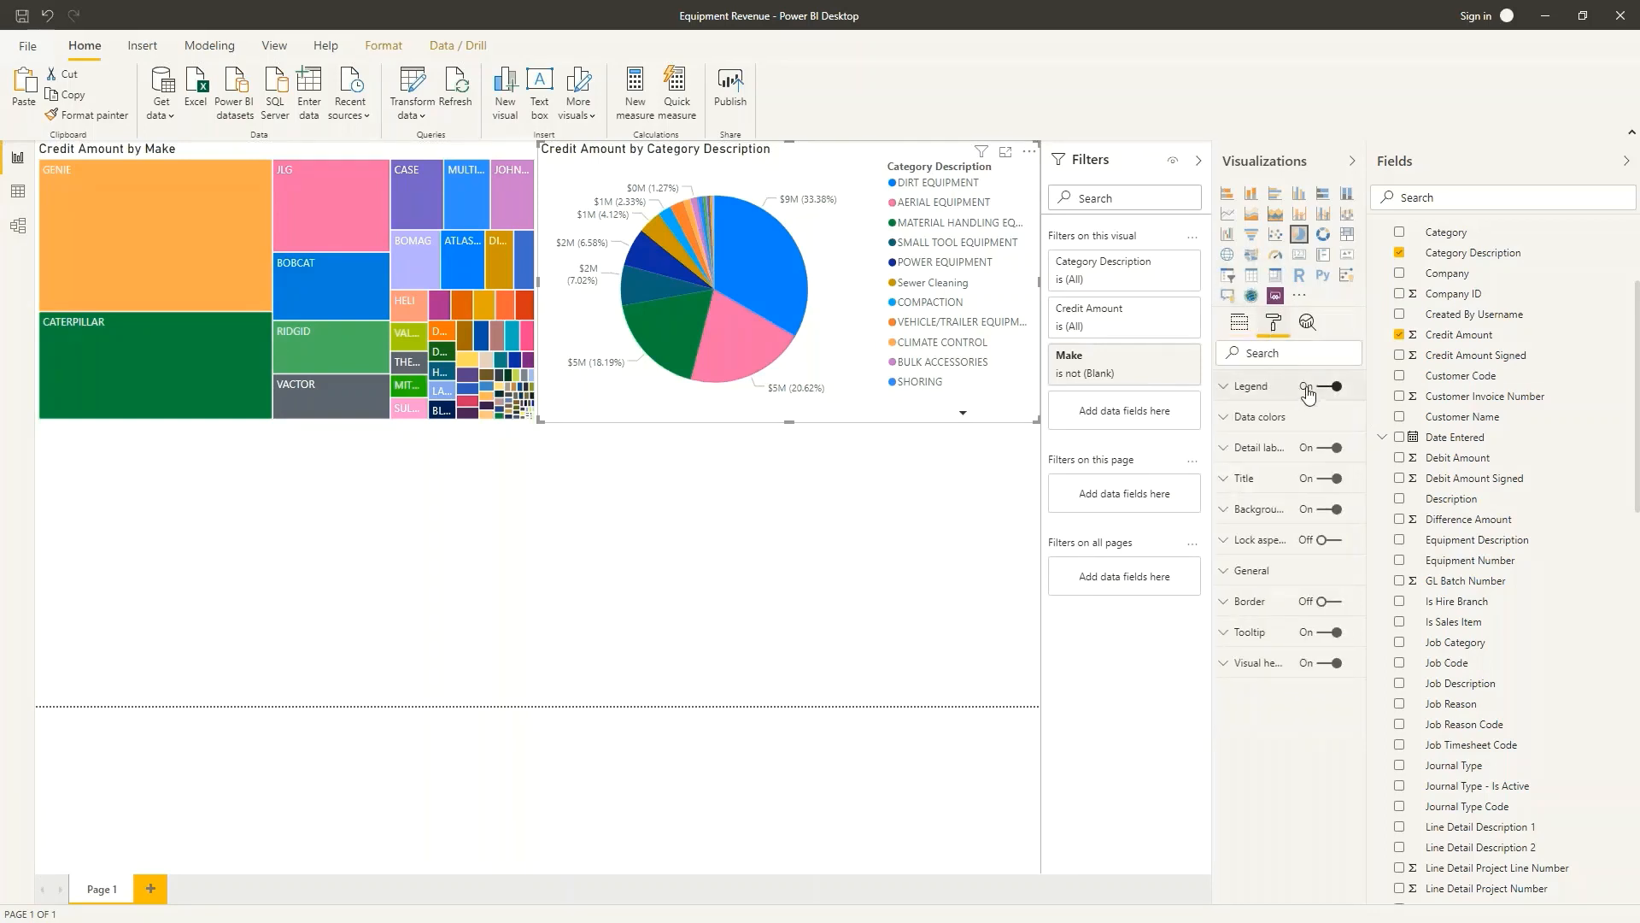
pyautogui.click(1335, 387)
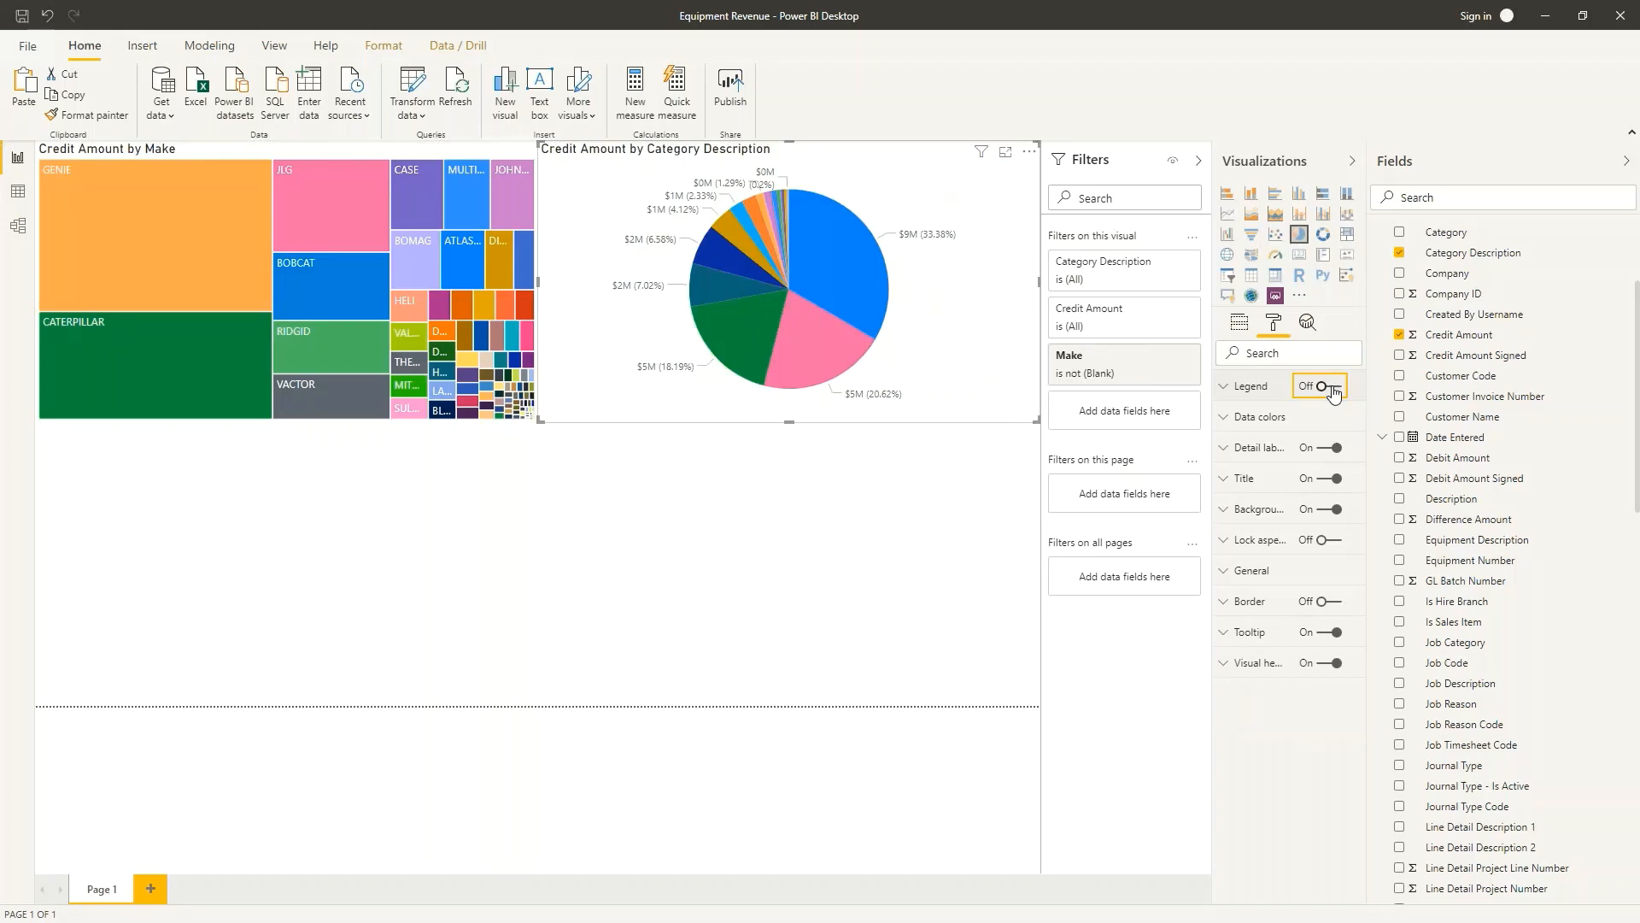
pyautogui.click(1223, 448)
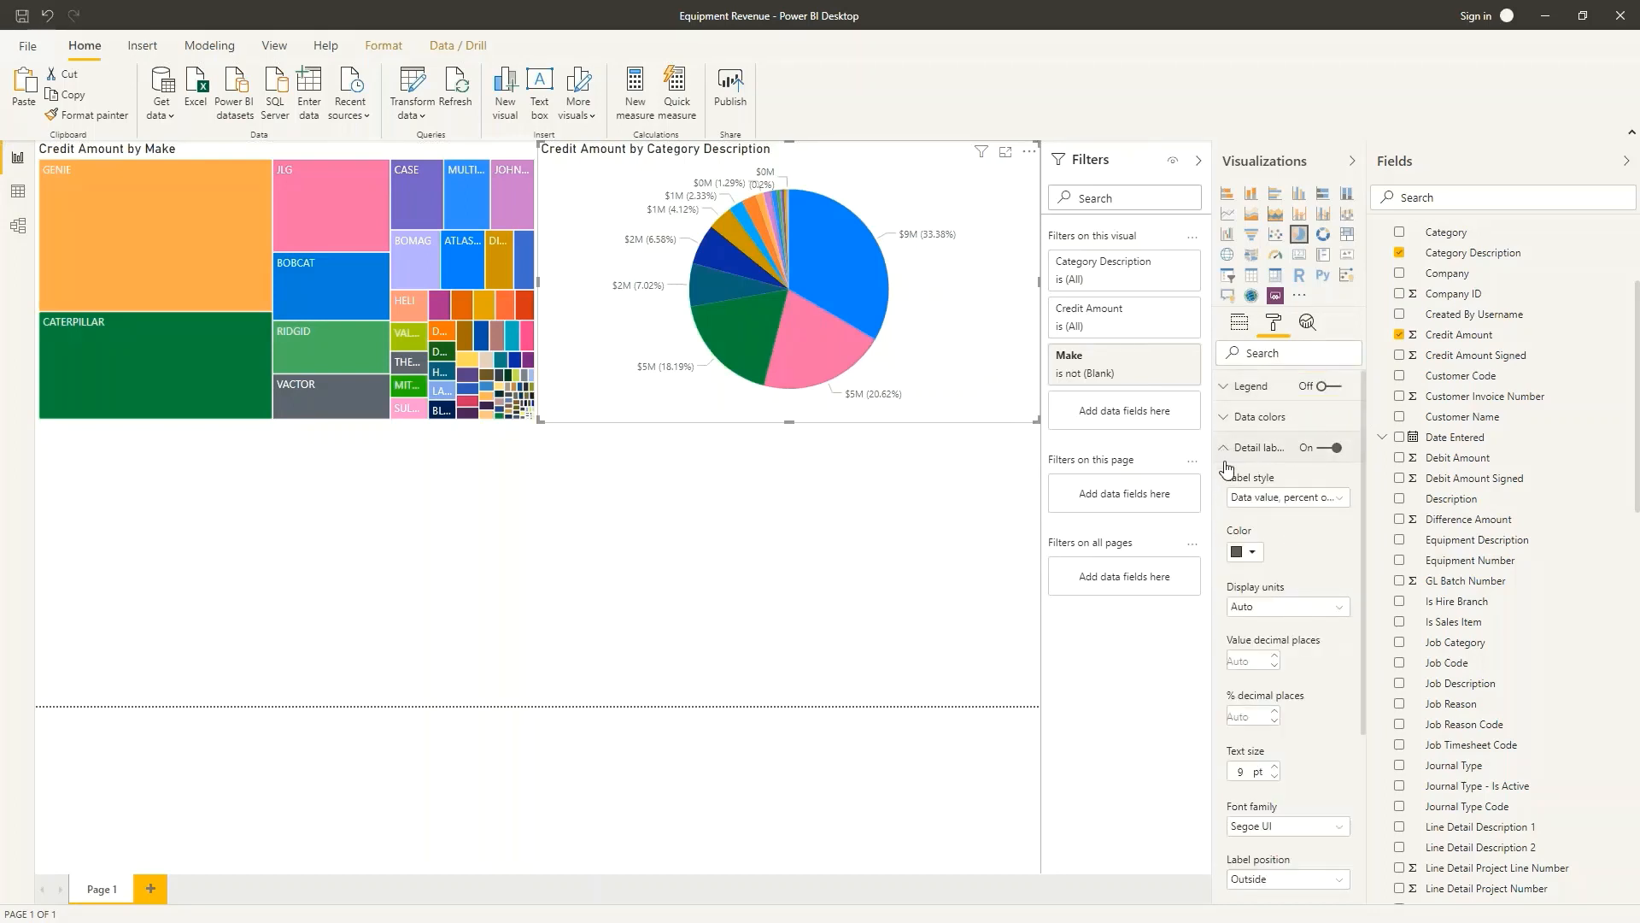
pyautogui.click(1331, 500)
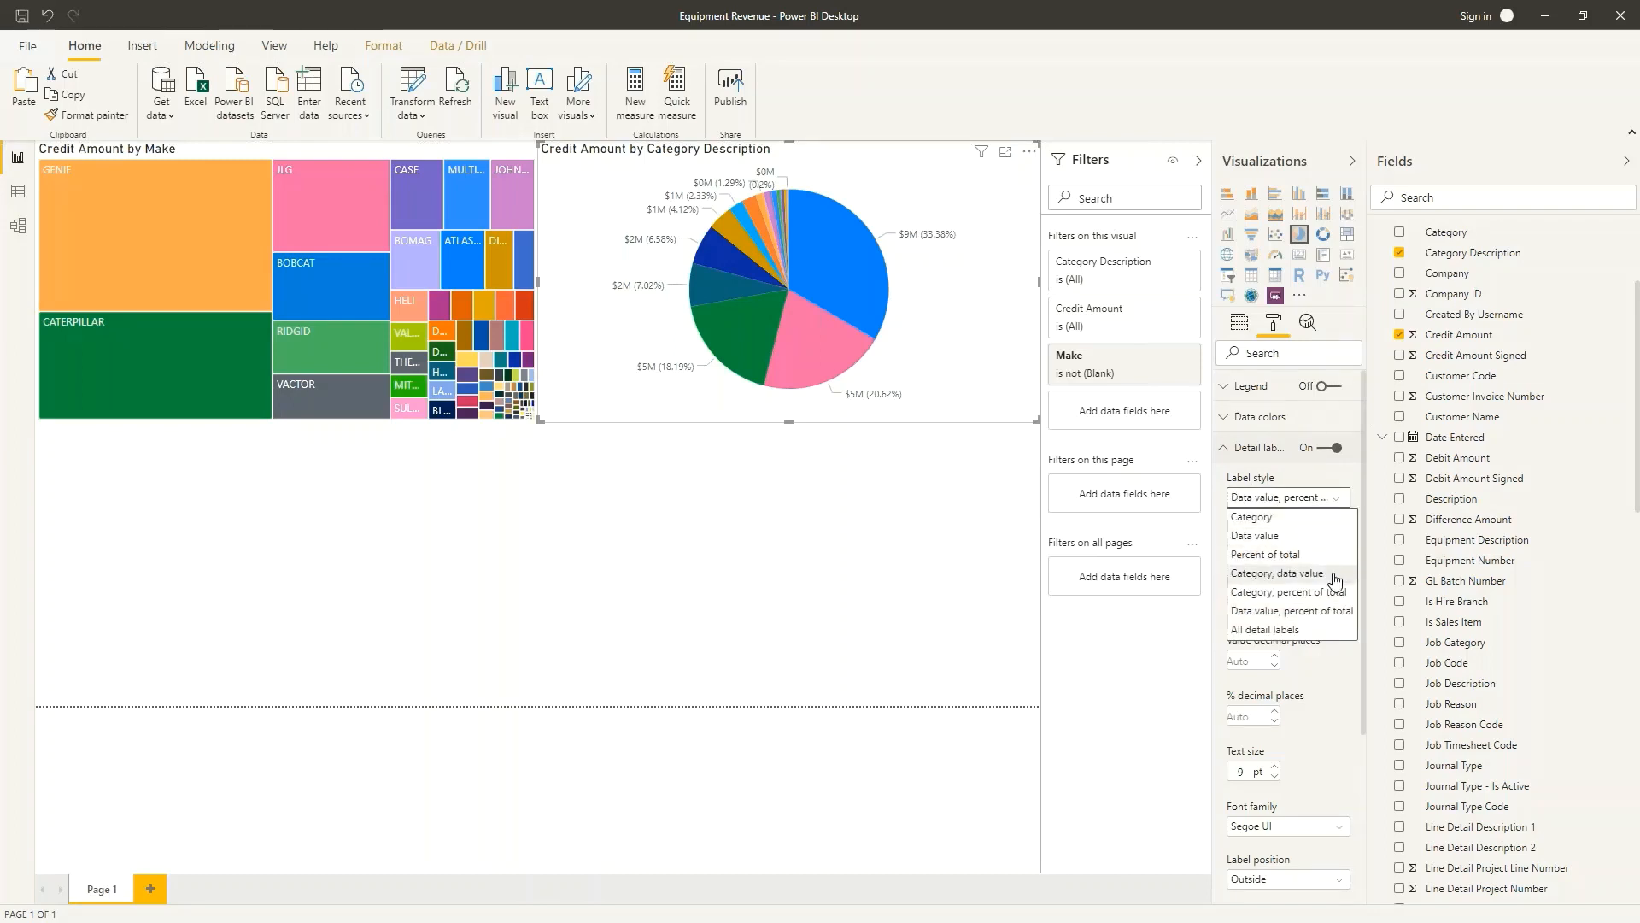
pyautogui.click(1284, 575)
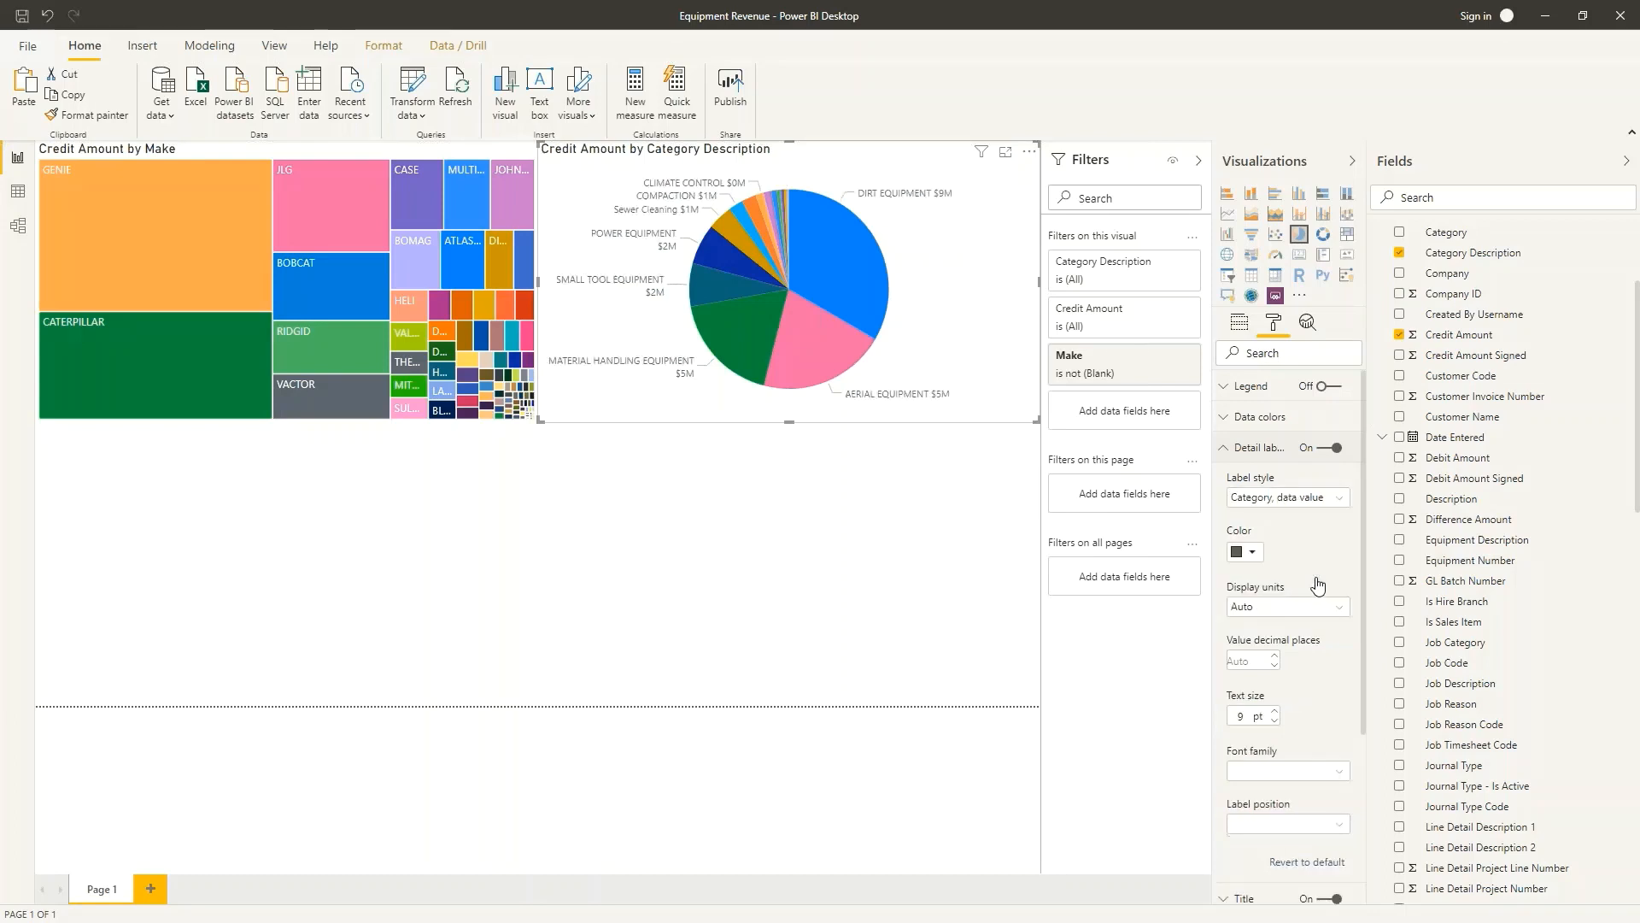
pyautogui.click(869, 570)
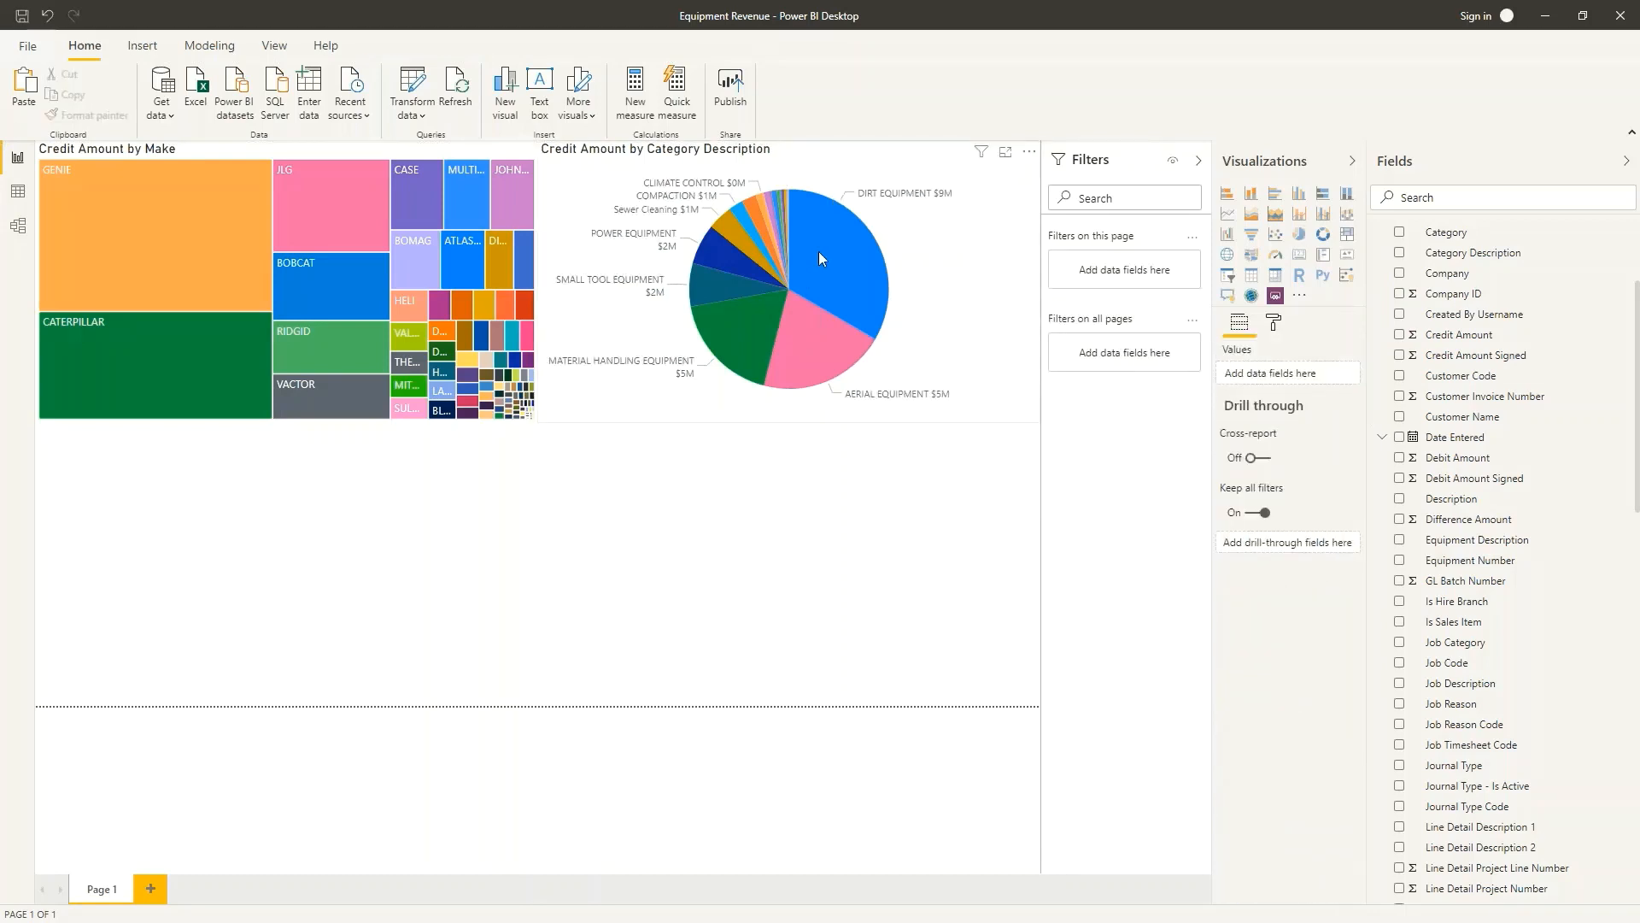
pyautogui.moveTo(816, 261)
# Add Report Group 3 as a filter for this page, limit it to Rental Revenue, and check the filtered treemap
pyautogui.scroll(-10, 1575, 635)
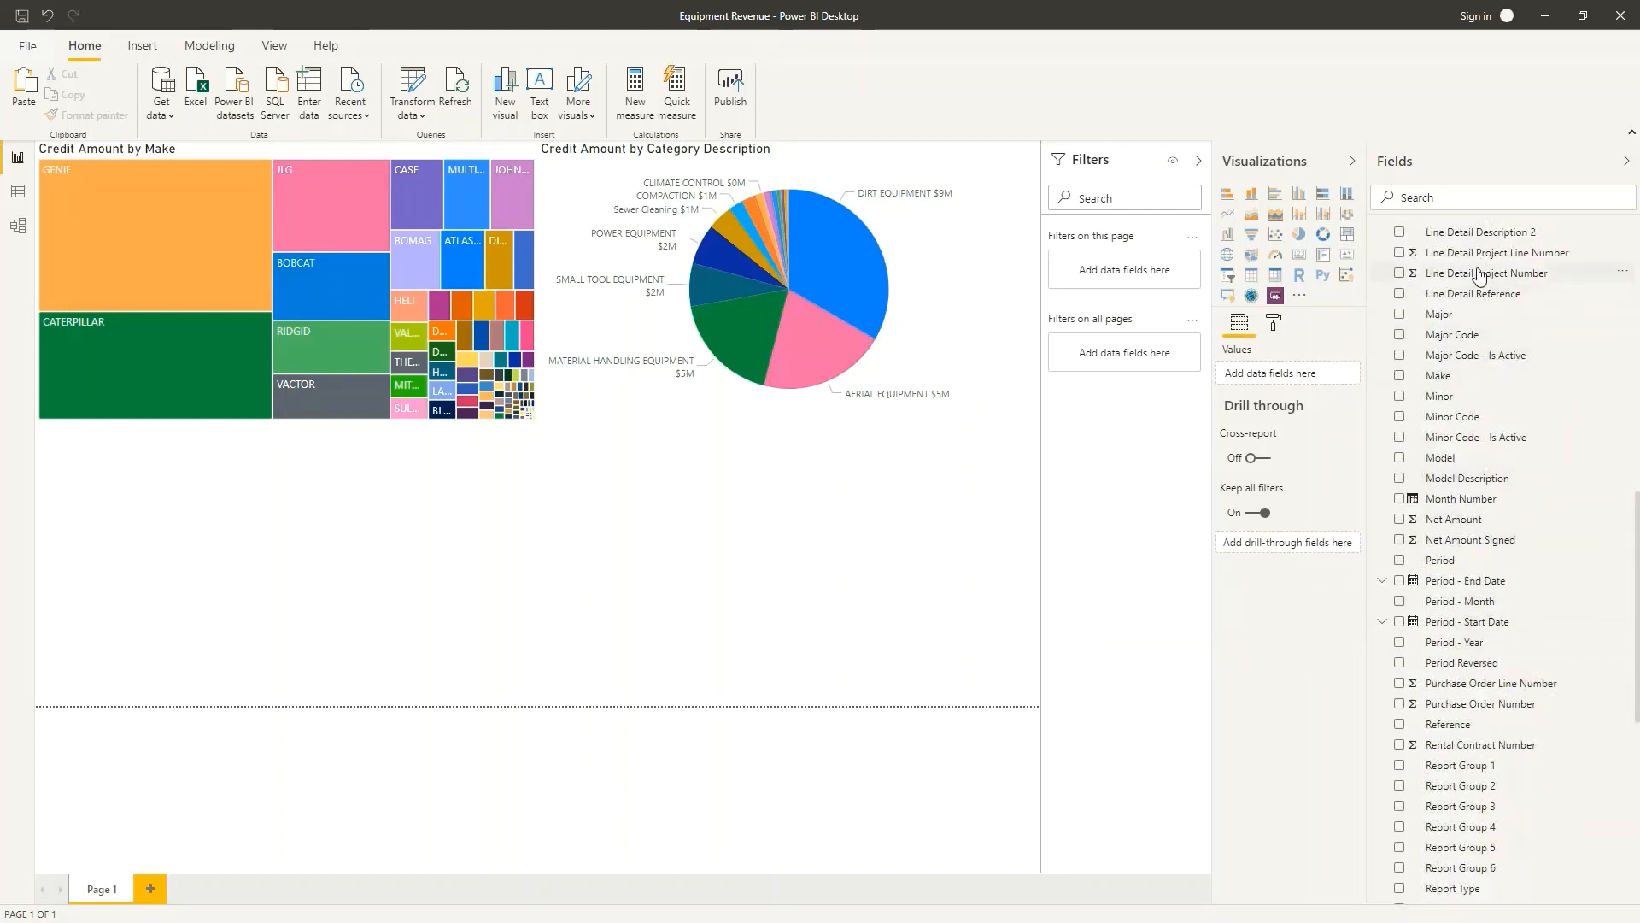
pyautogui.scroll(-2, 1512, 475)
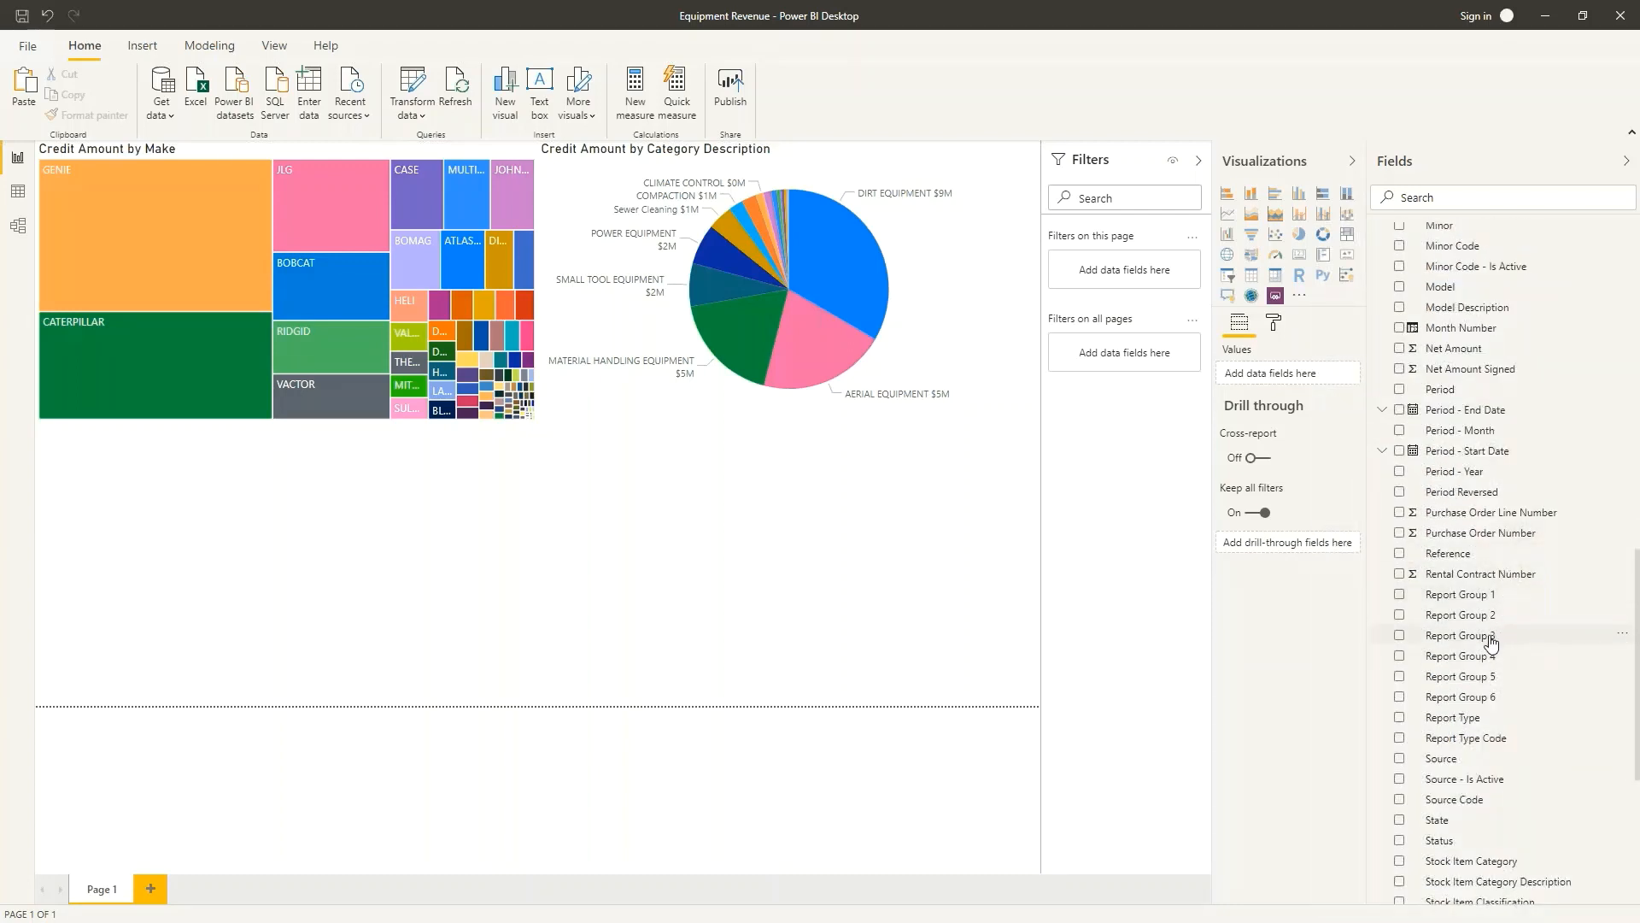
pyautogui.moveTo(1491, 637); pyautogui.dragTo(1134, 275)
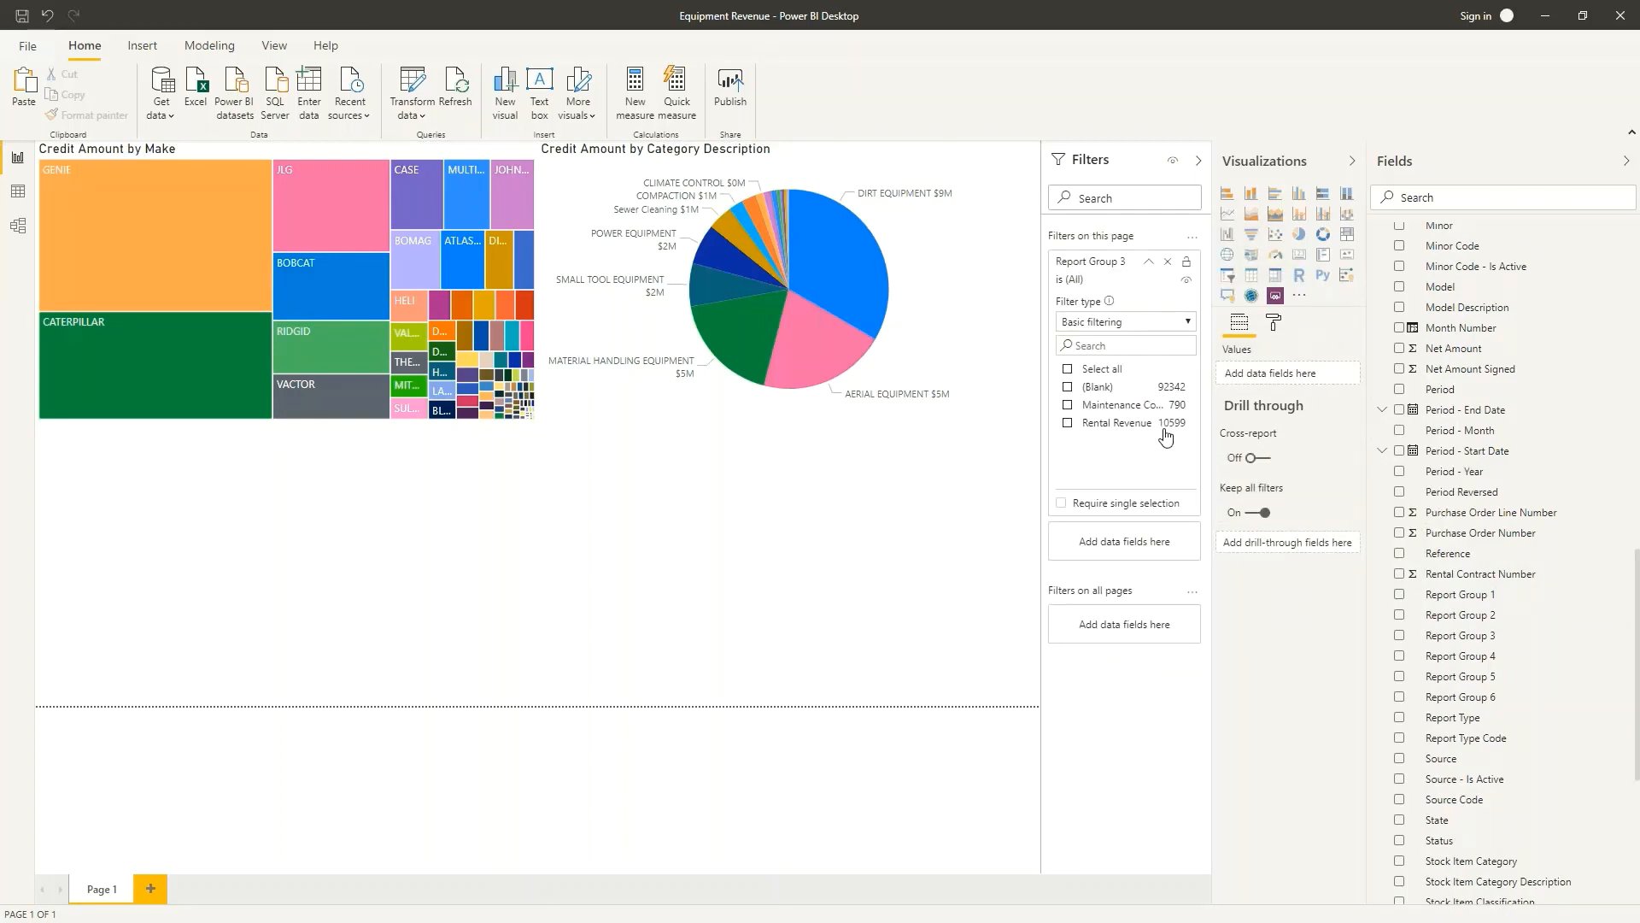
pyautogui.click(1068, 424)
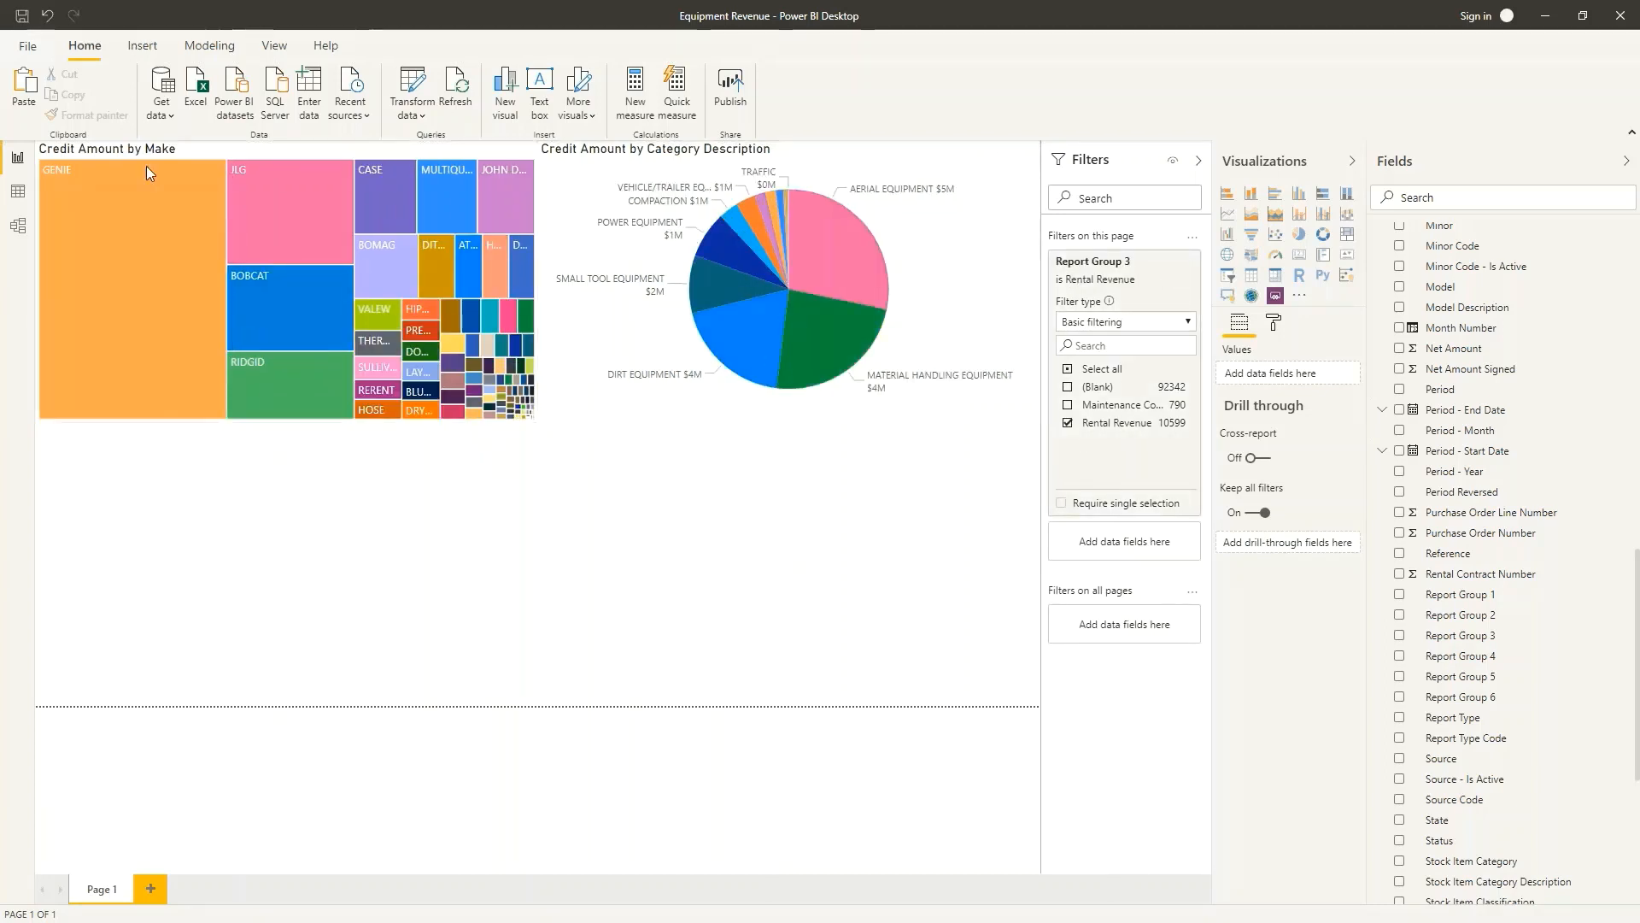
pyautogui.moveTo(118, 286)
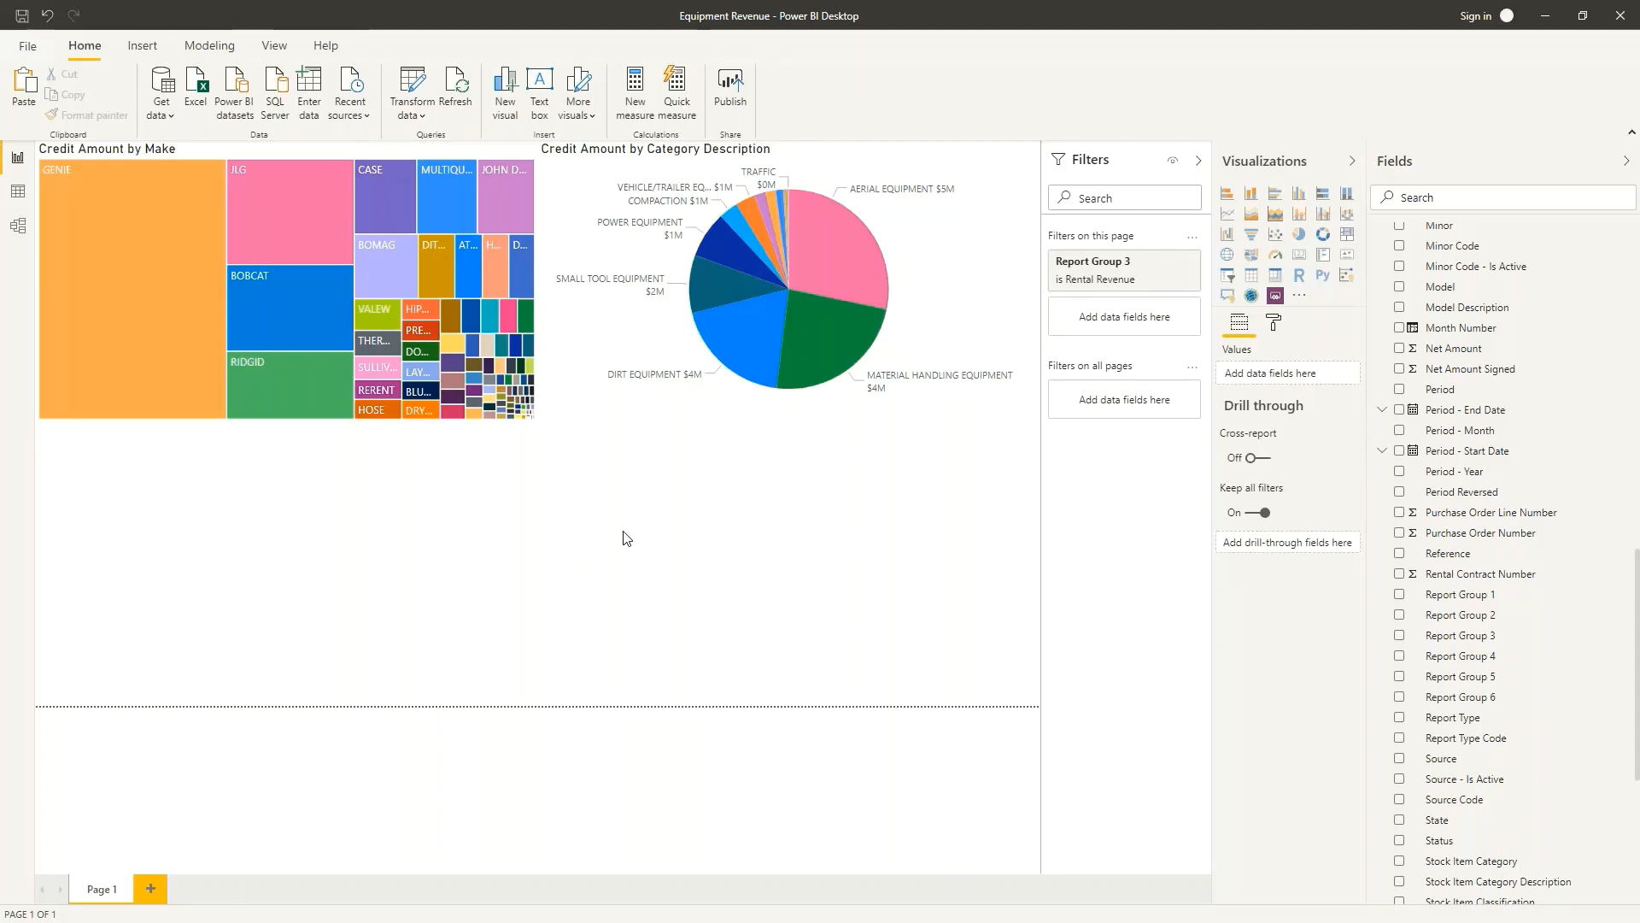
# Rename the Credit Amount field to Rental Revenue
pyautogui.scroll(10, 1402, 452)
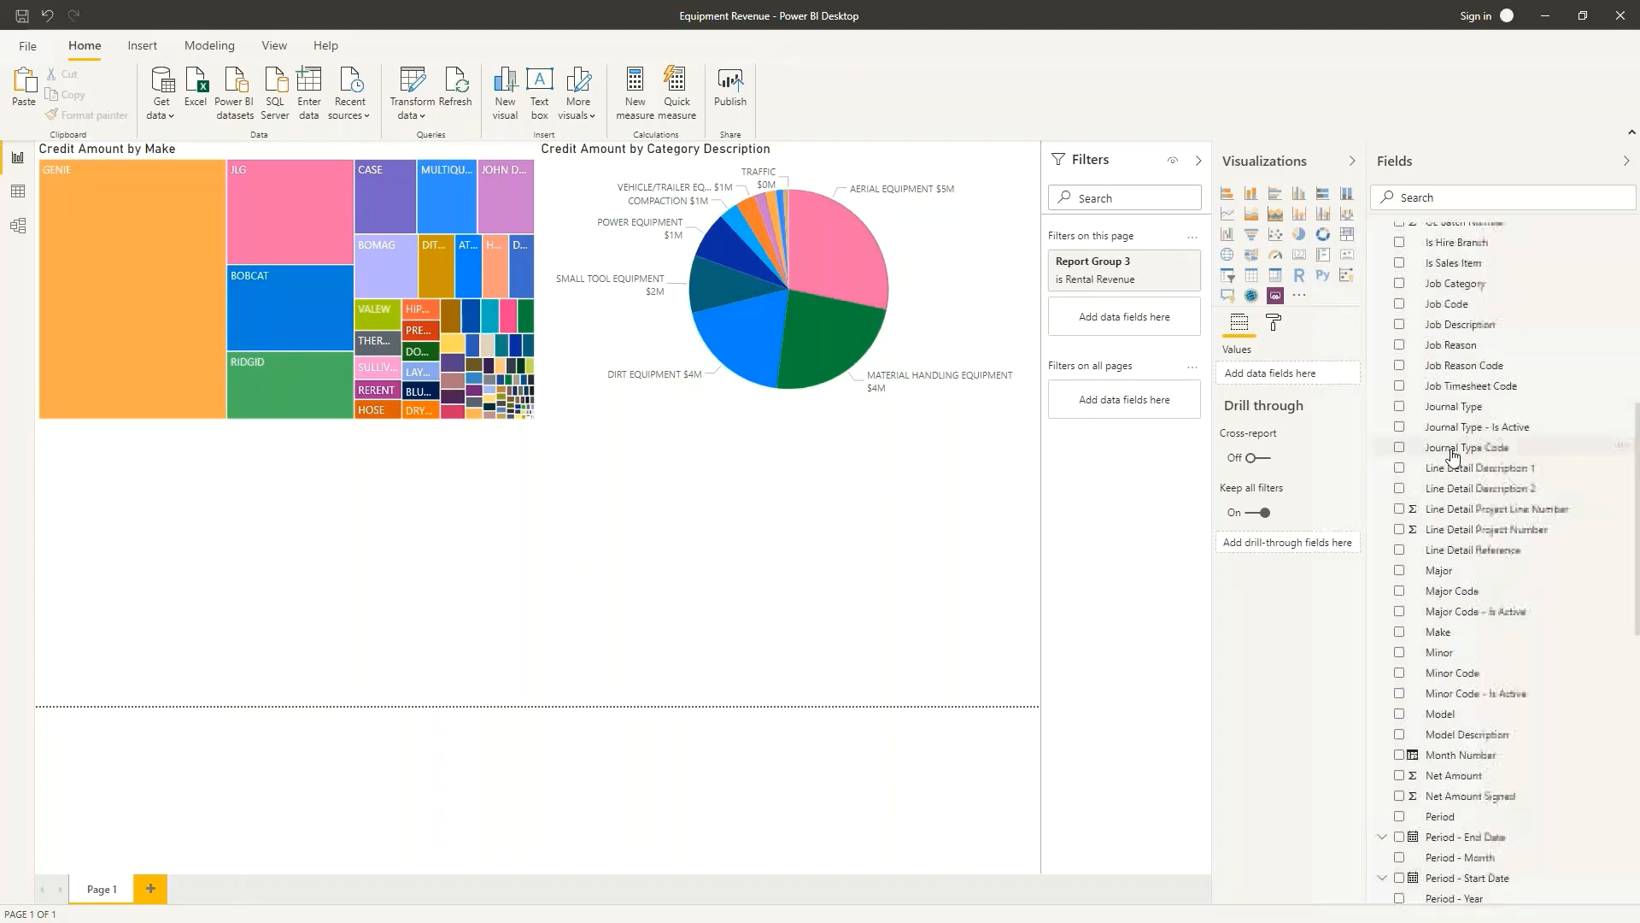
pyautogui.scroll(2, 1484, 412)
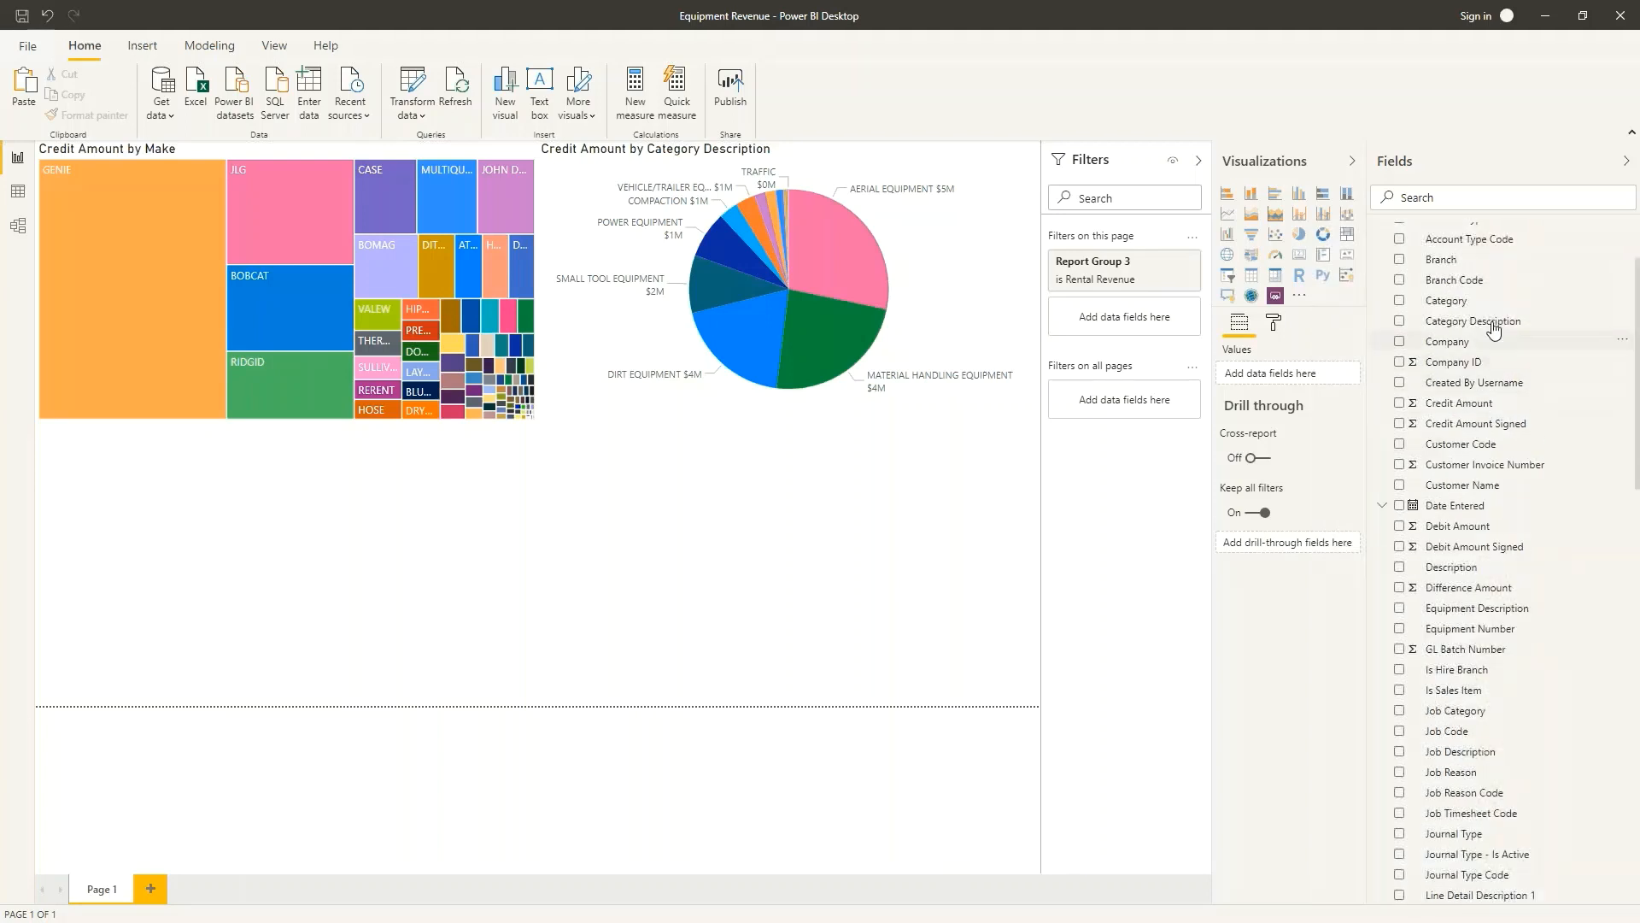
pyautogui.rightClick(1457, 410)
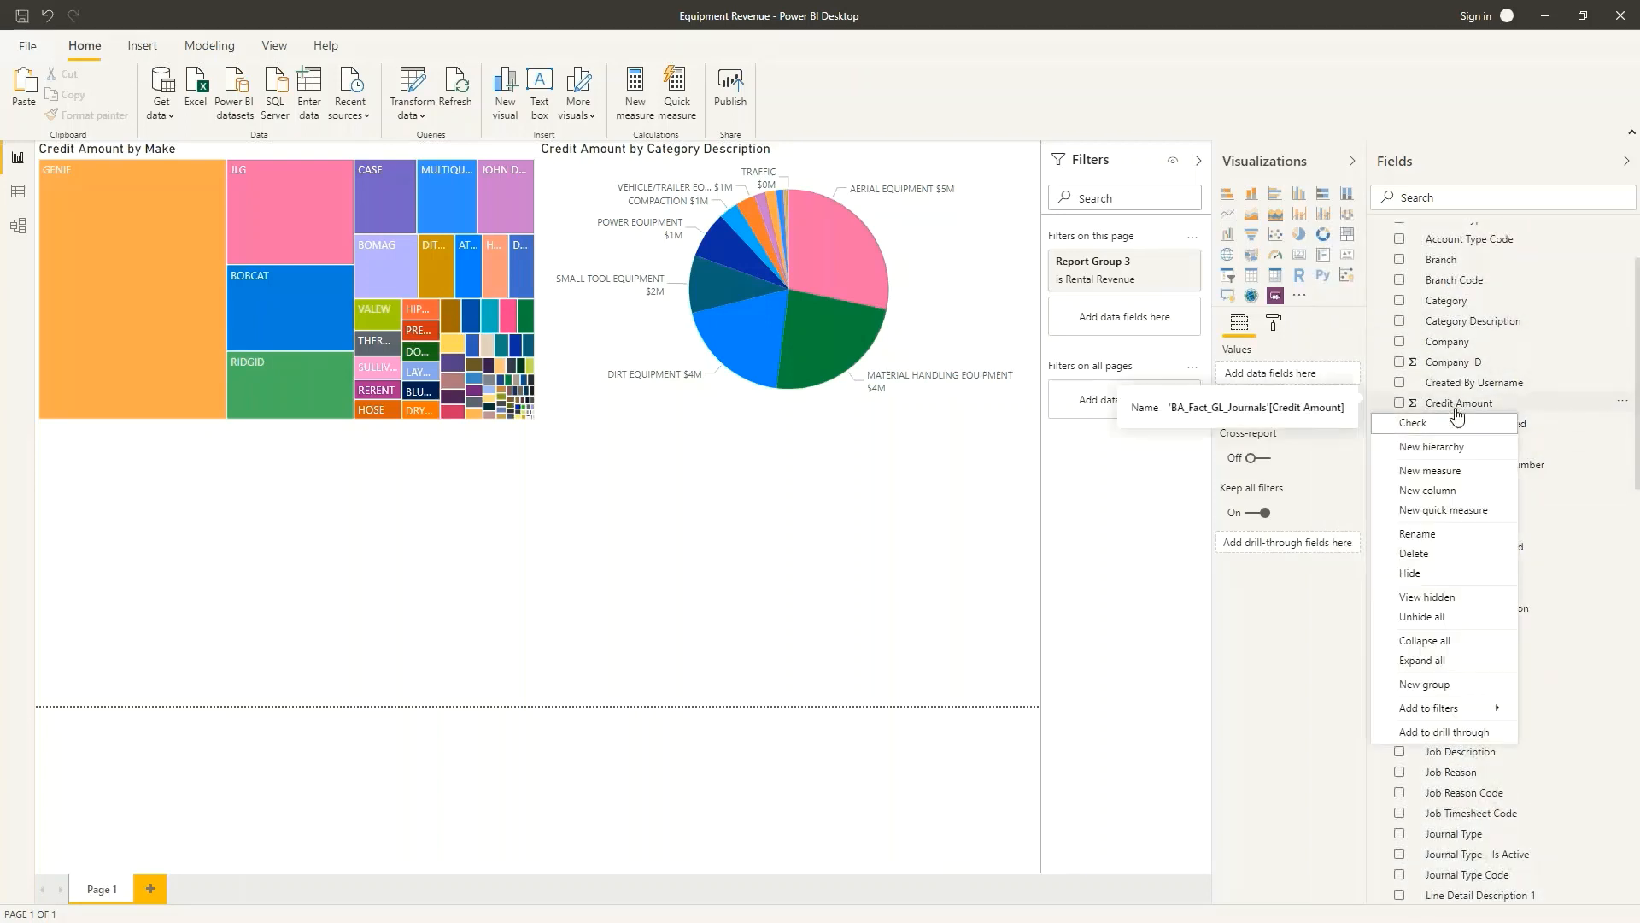
pyautogui.click(1418, 534)
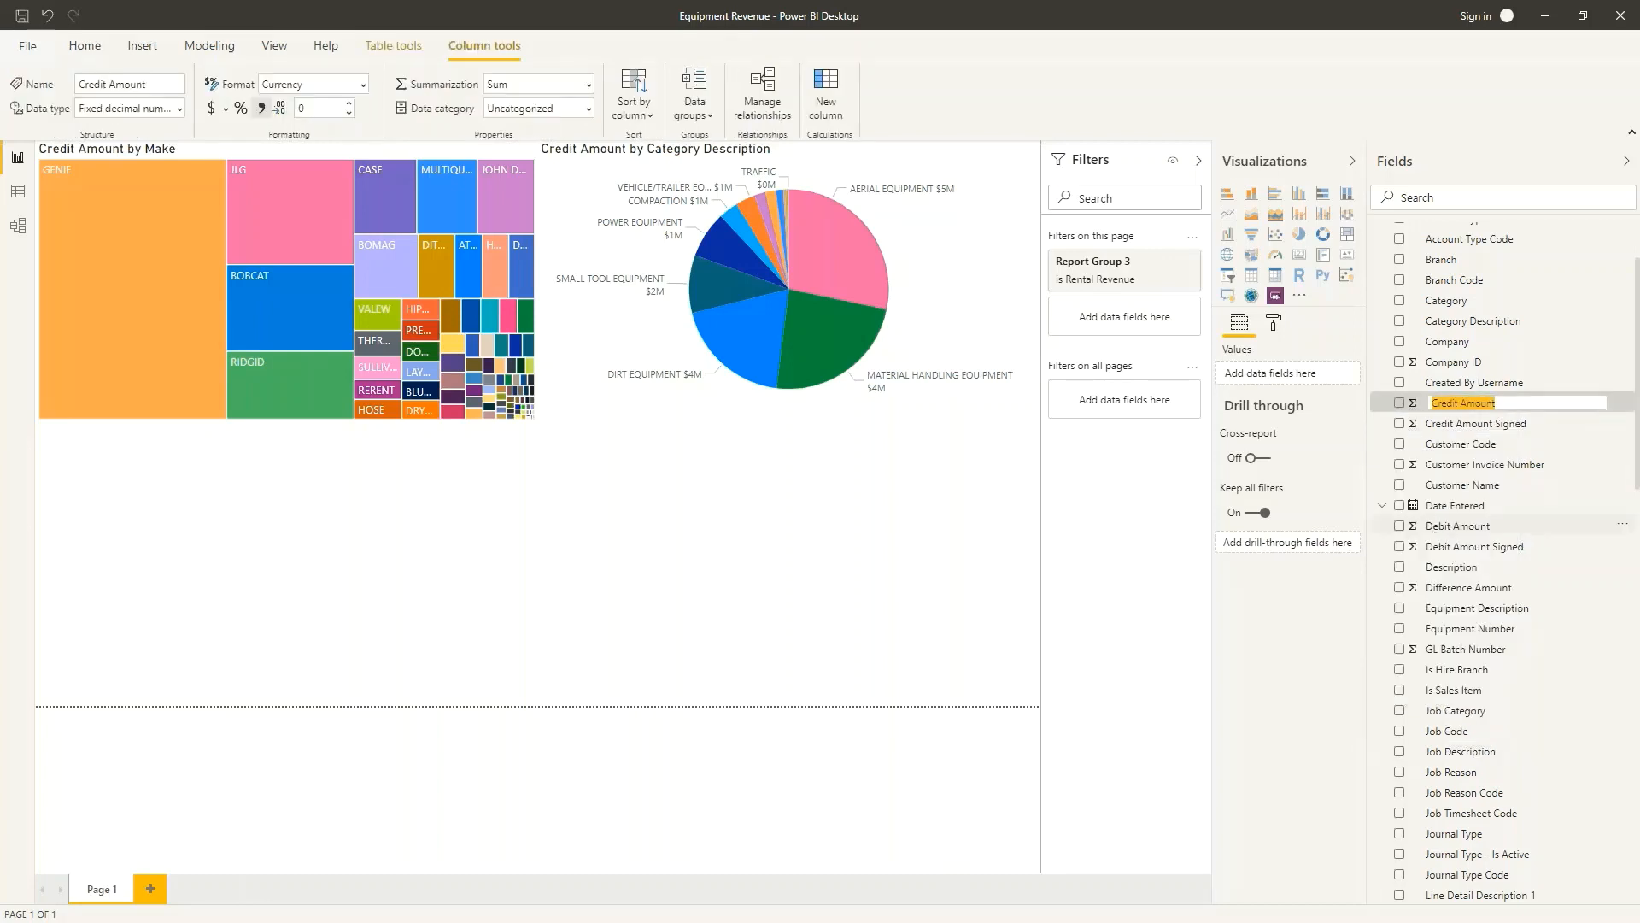
pyautogui.write('Rental Revenue')
pyautogui.click(884, 535)
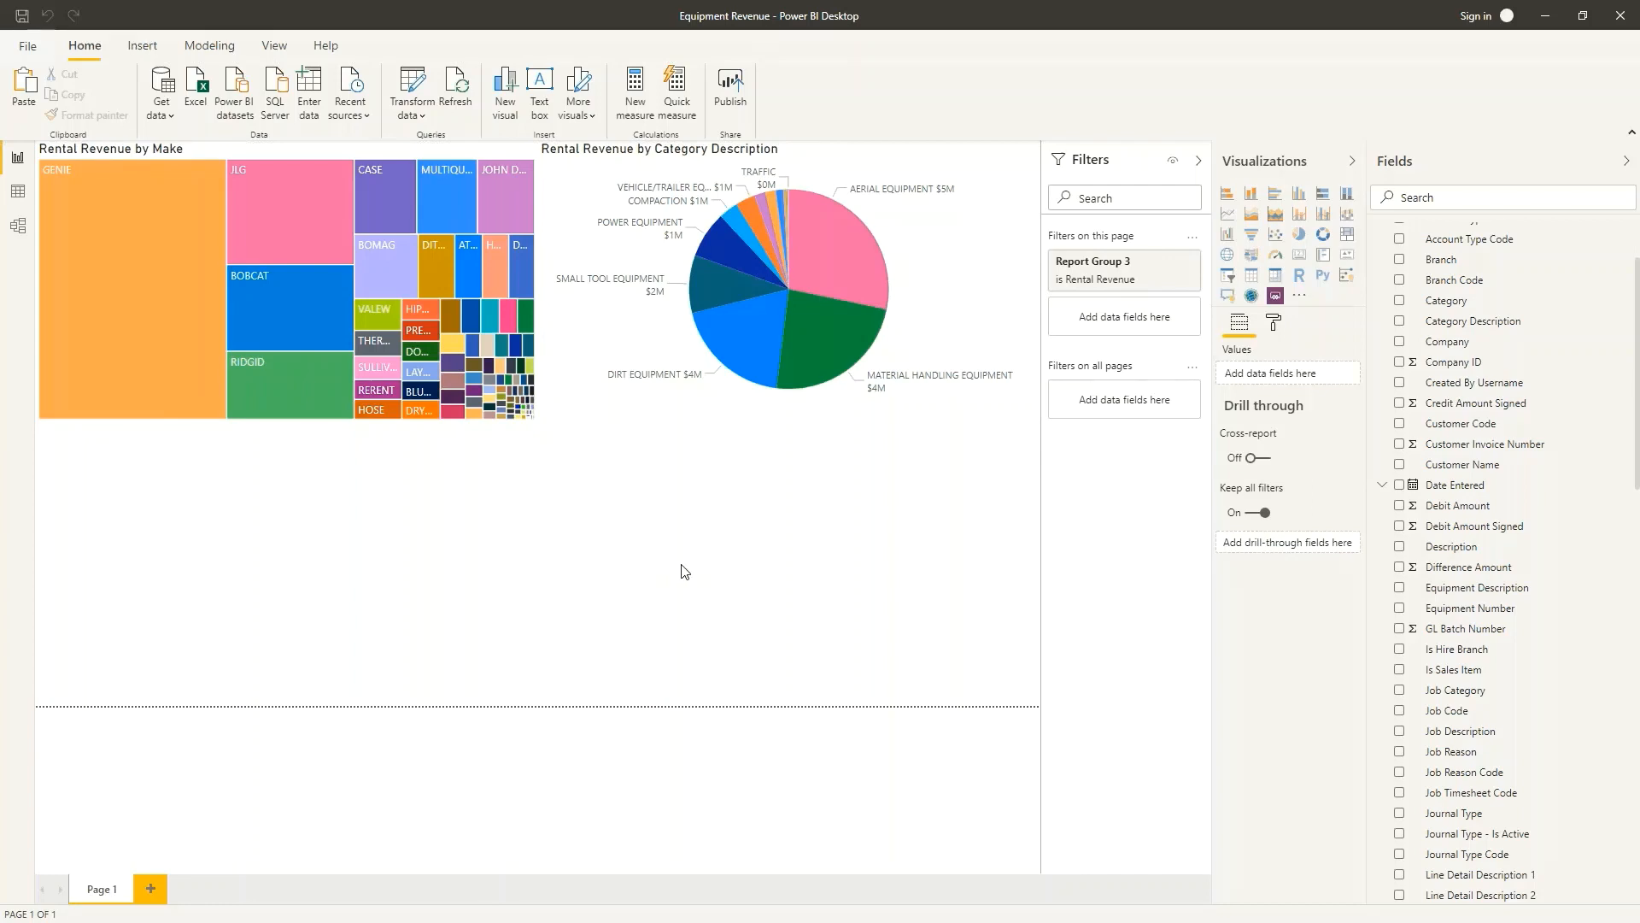
# Duplicate the pie chart, place the copy directly below the treemap, and convert the copy to a matrix
pyautogui.click(946, 223)
pyautogui.hotkey('ctrl', 'c')
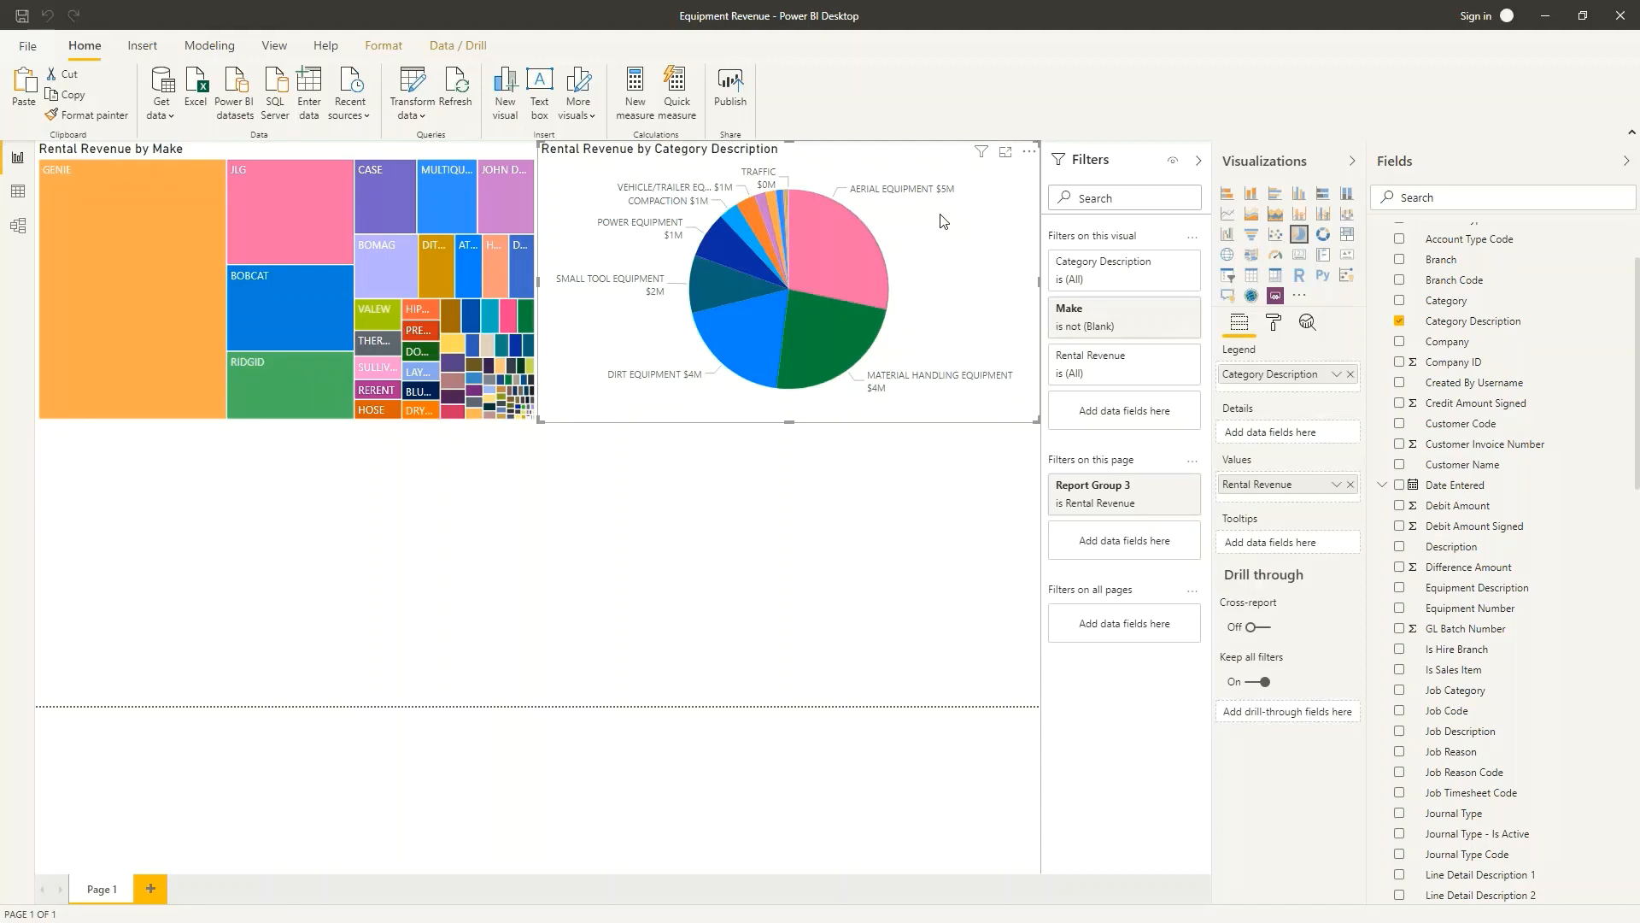
pyautogui.hotkey('ctrl', 'v')
pyautogui.moveTo(942, 224); pyautogui.dragTo(393, 535)
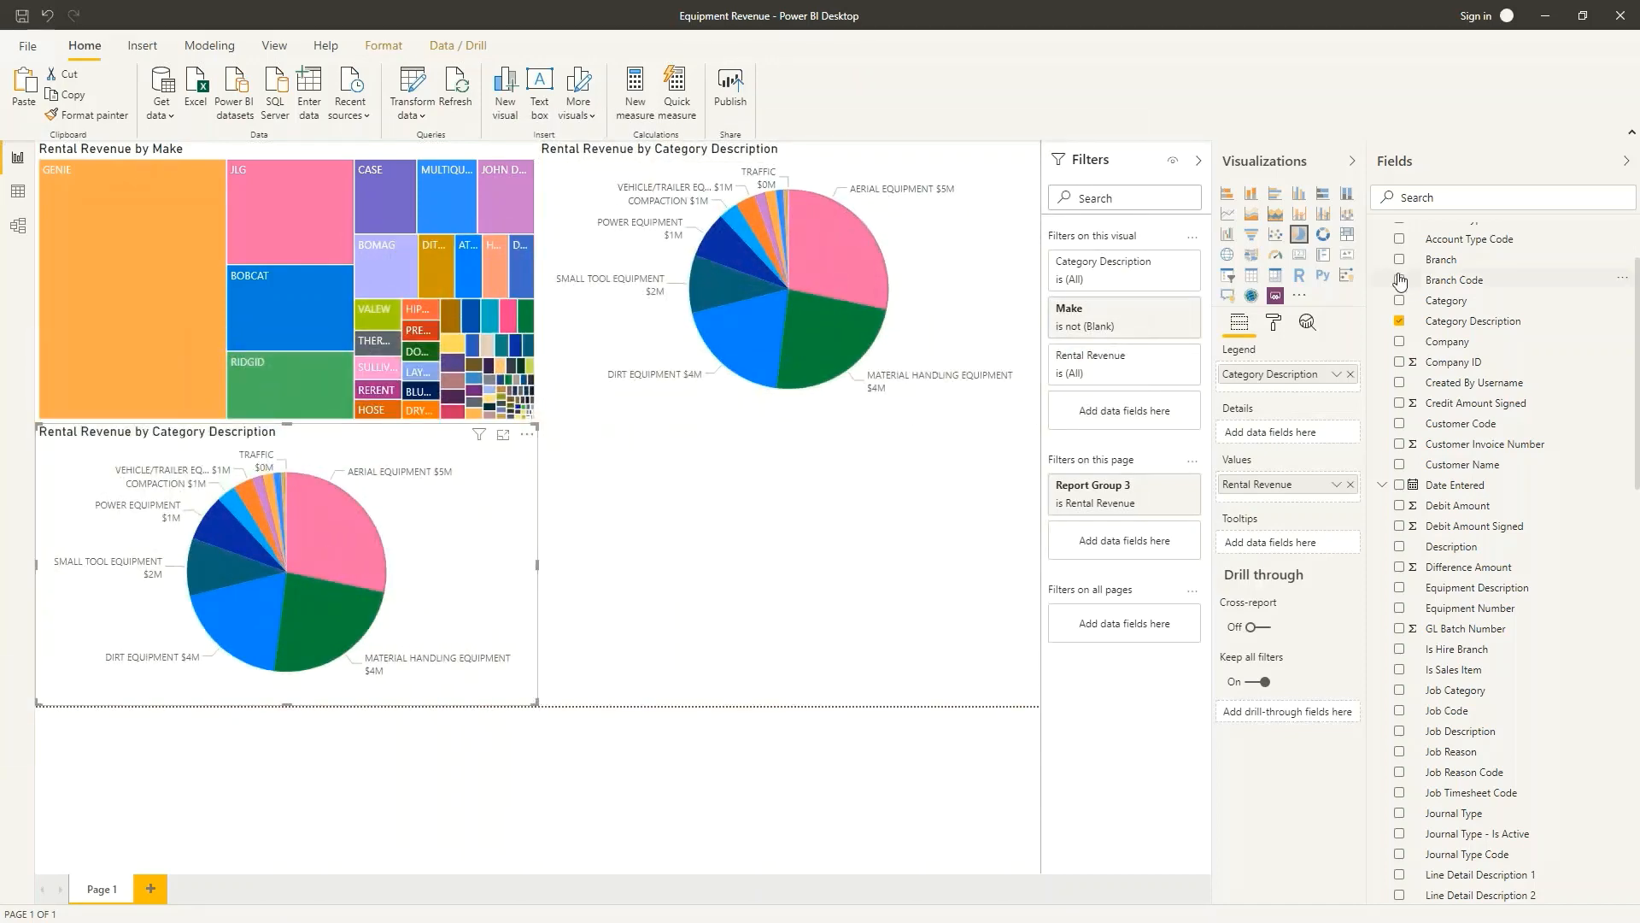
pyautogui.click(1277, 276)
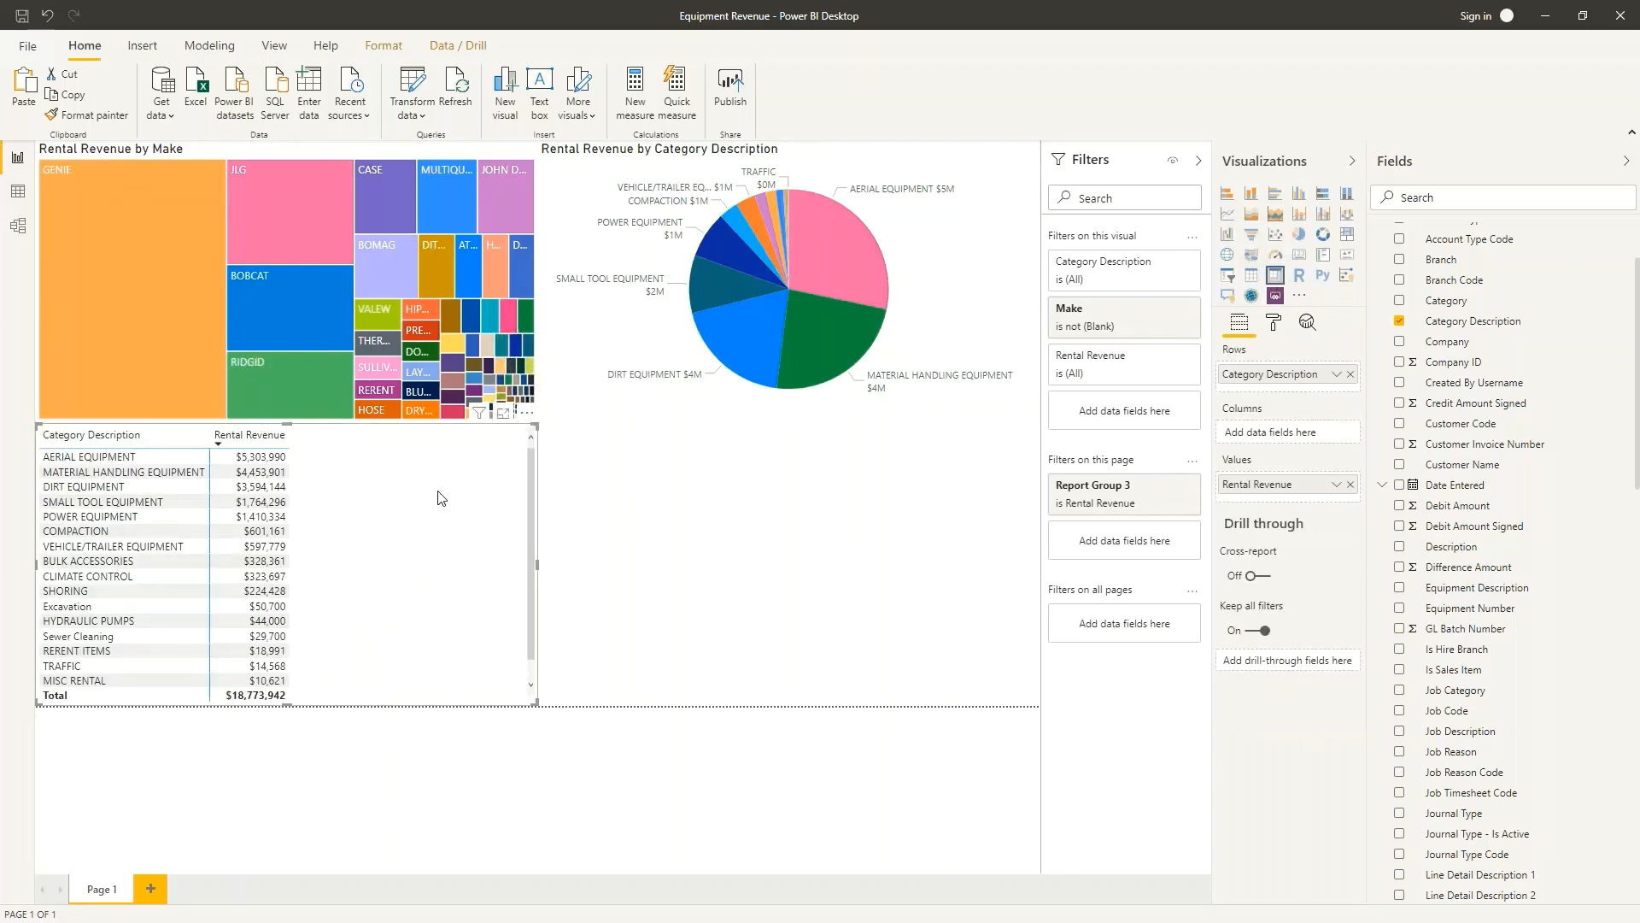
# Replace Category Description with Model Description as the matrix's row field
pyautogui.scroll(-5, 1487, 425)
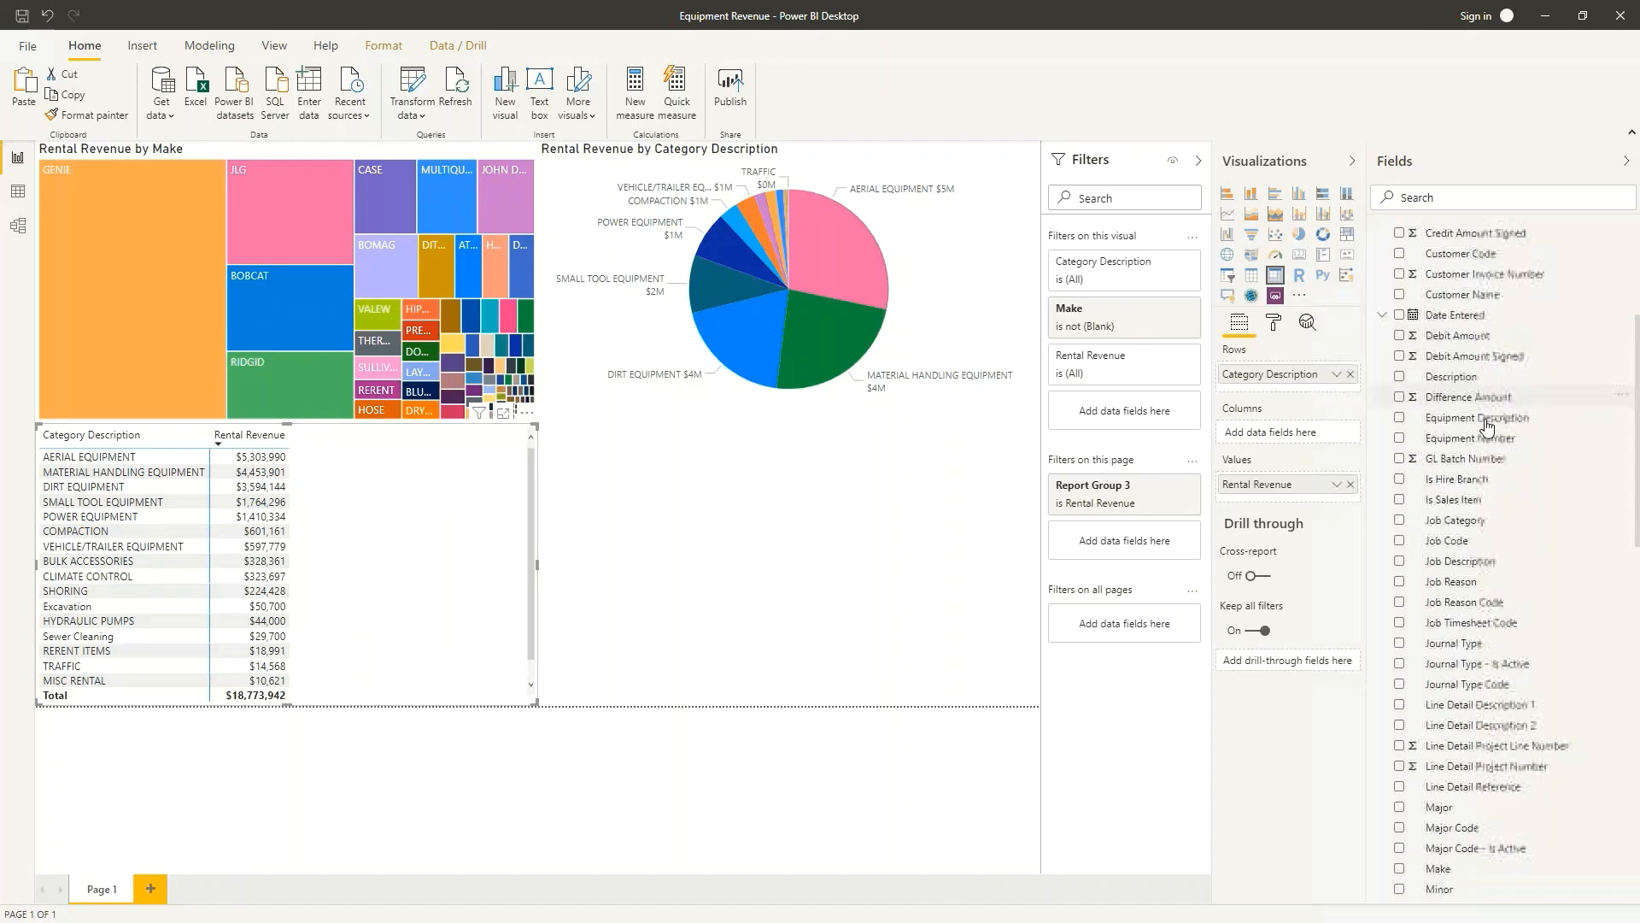
pyautogui.scroll(-3, 1487, 425)
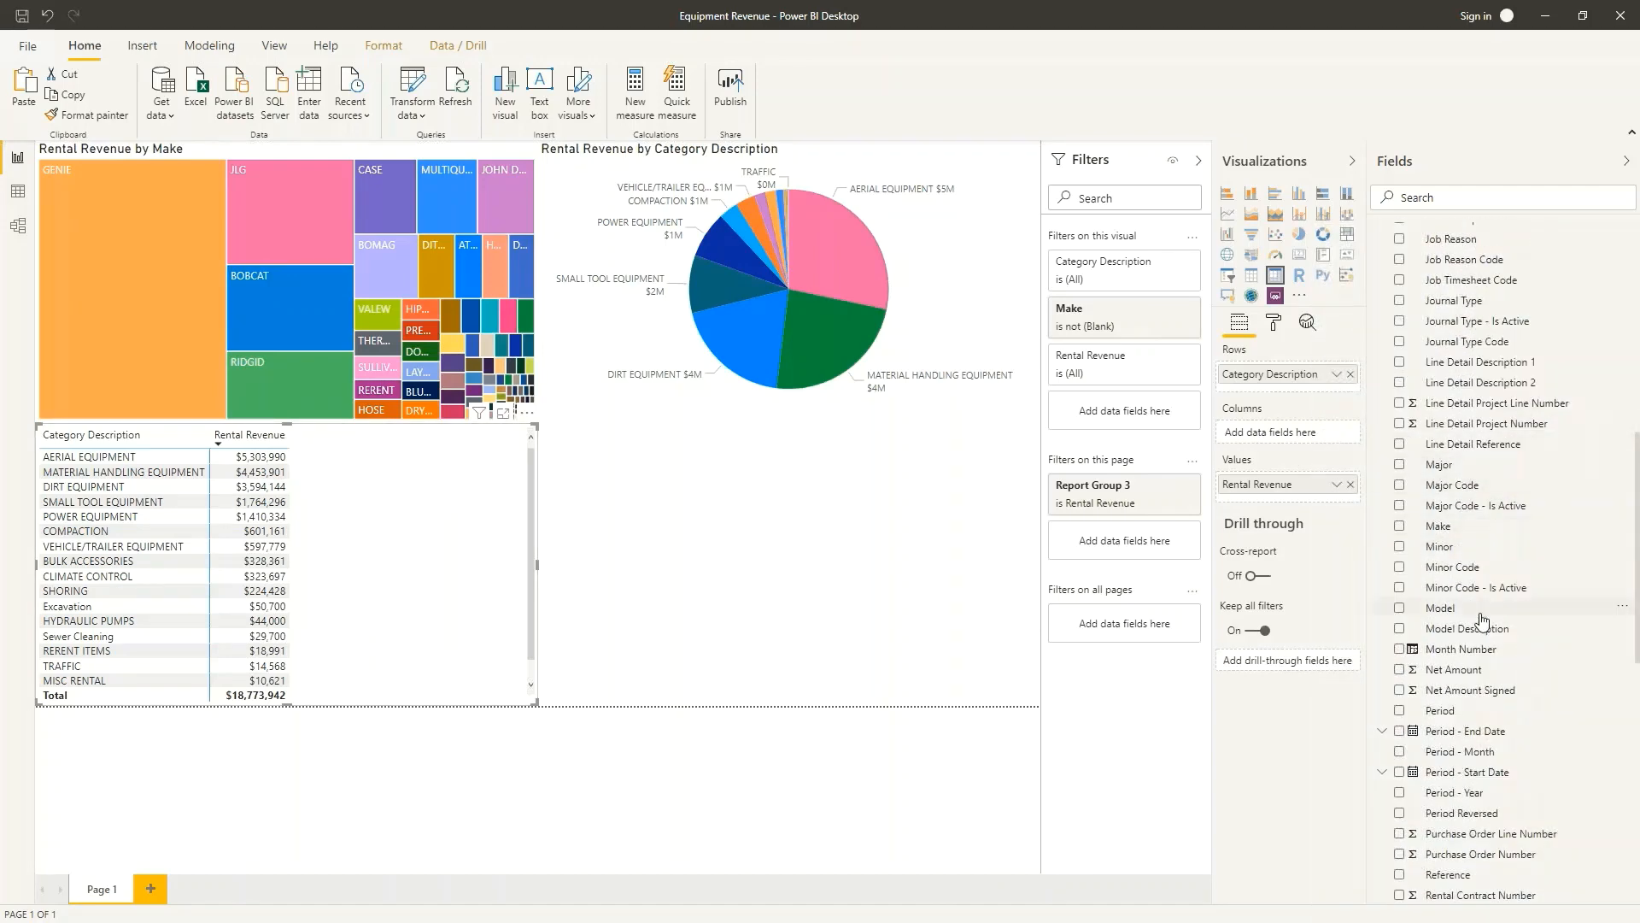
pyautogui.click(1350, 375)
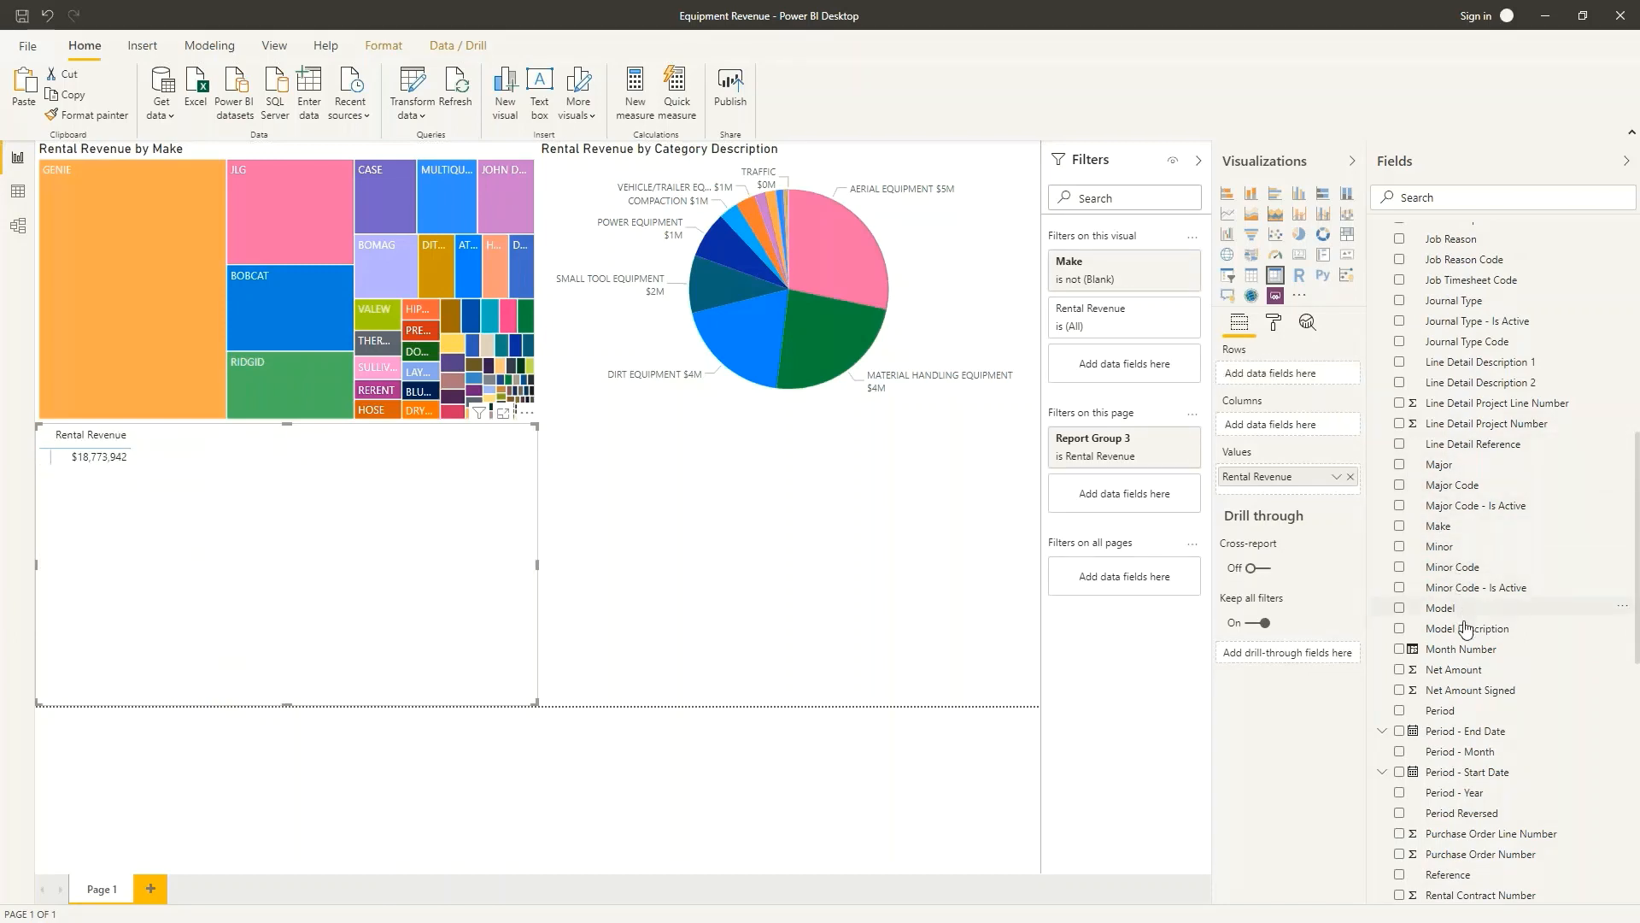
pyautogui.moveTo(1463, 634); pyautogui.dragTo(1312, 376)
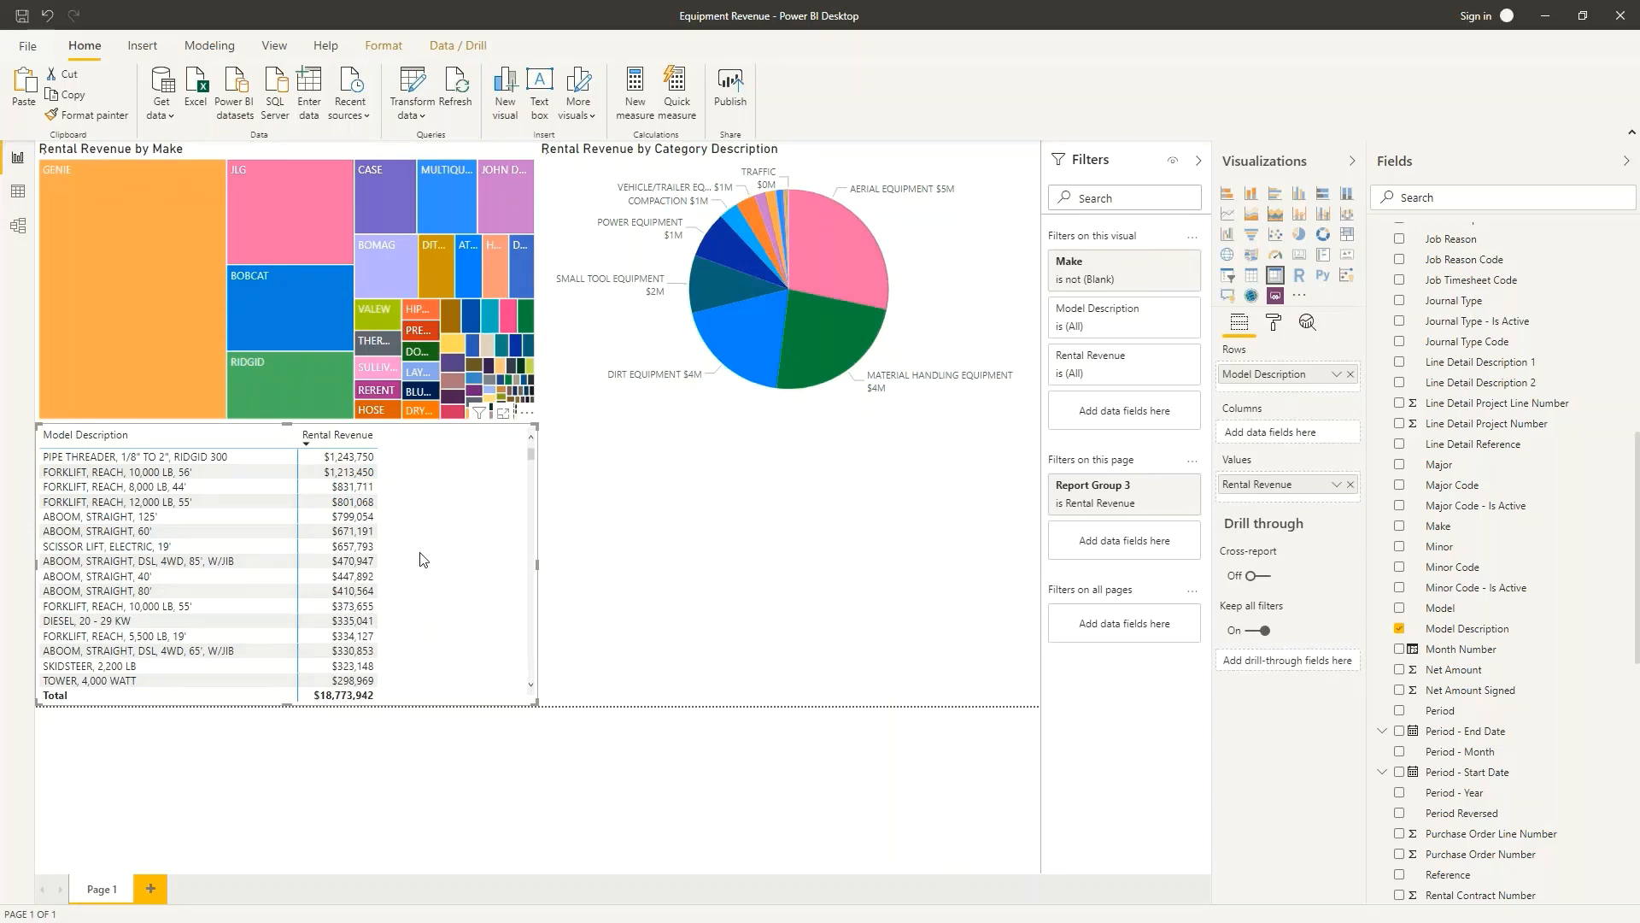
# Show the matrix's Rental Revenue values as percent of grand total and sort the rows by that column in descending order
pyautogui.click(1336, 485)
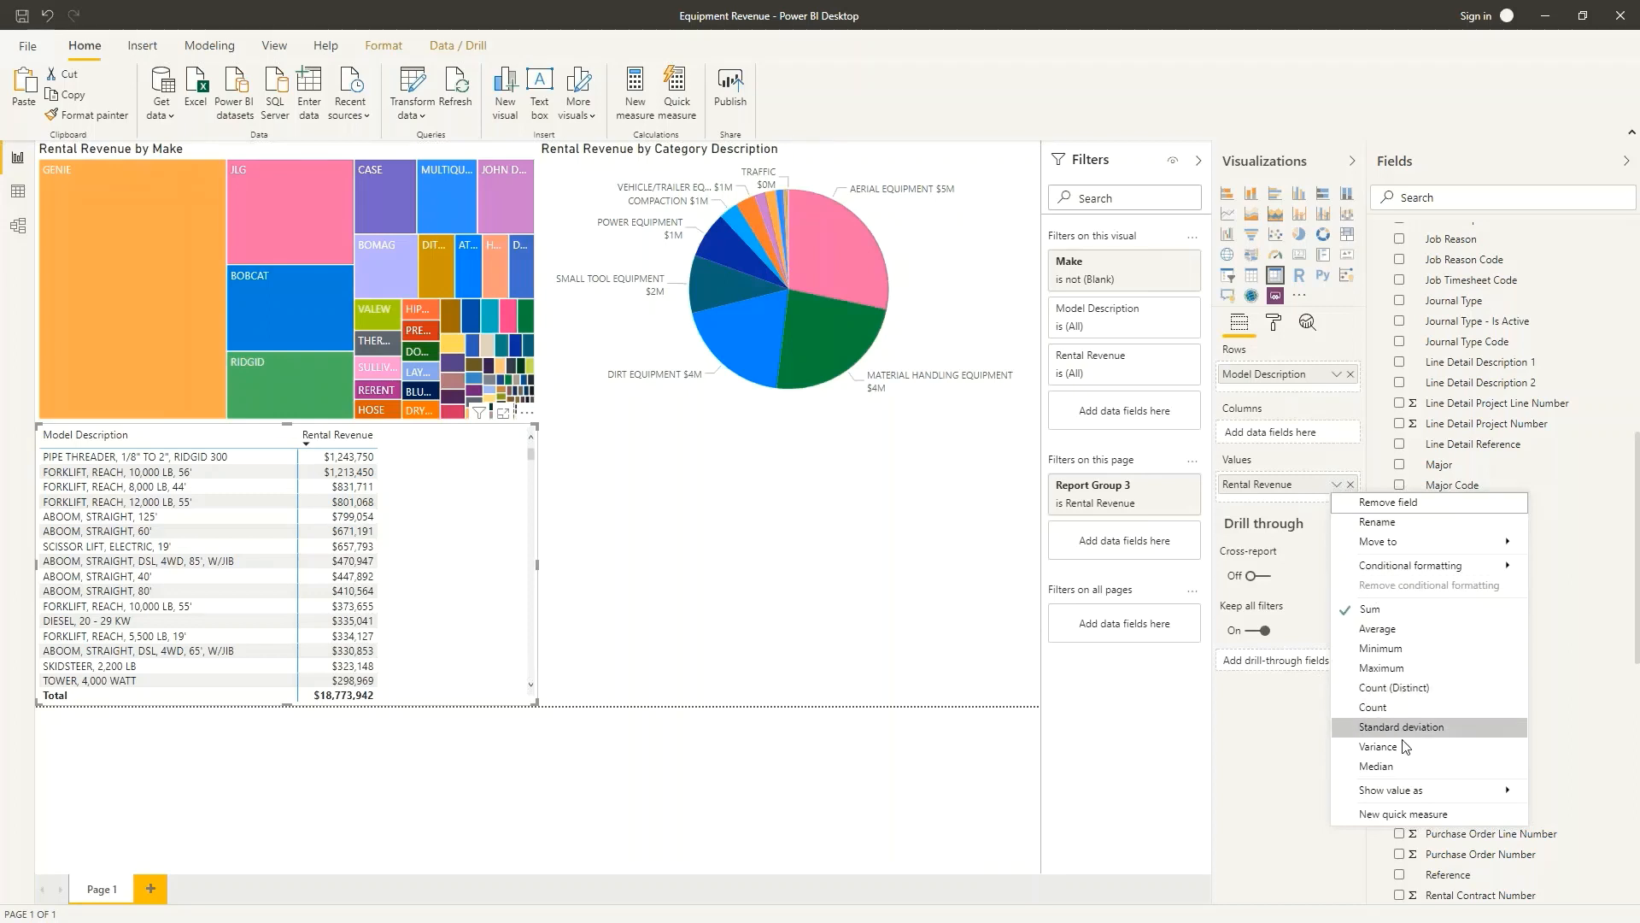
pyautogui.moveTo(1411, 791)
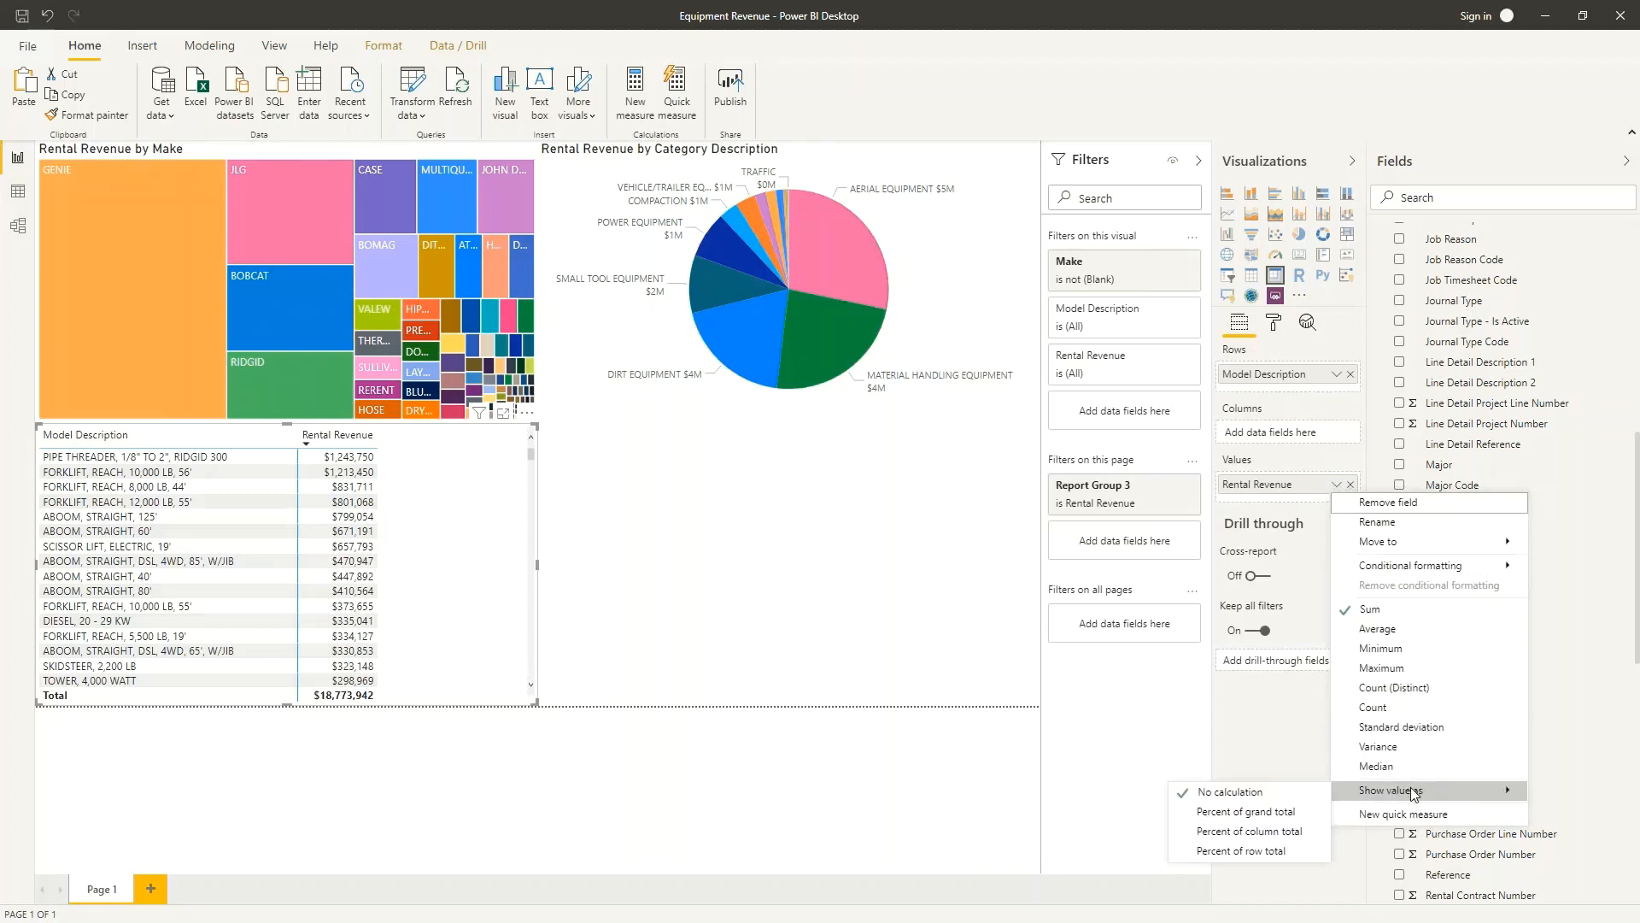
pyautogui.click(1271, 813)
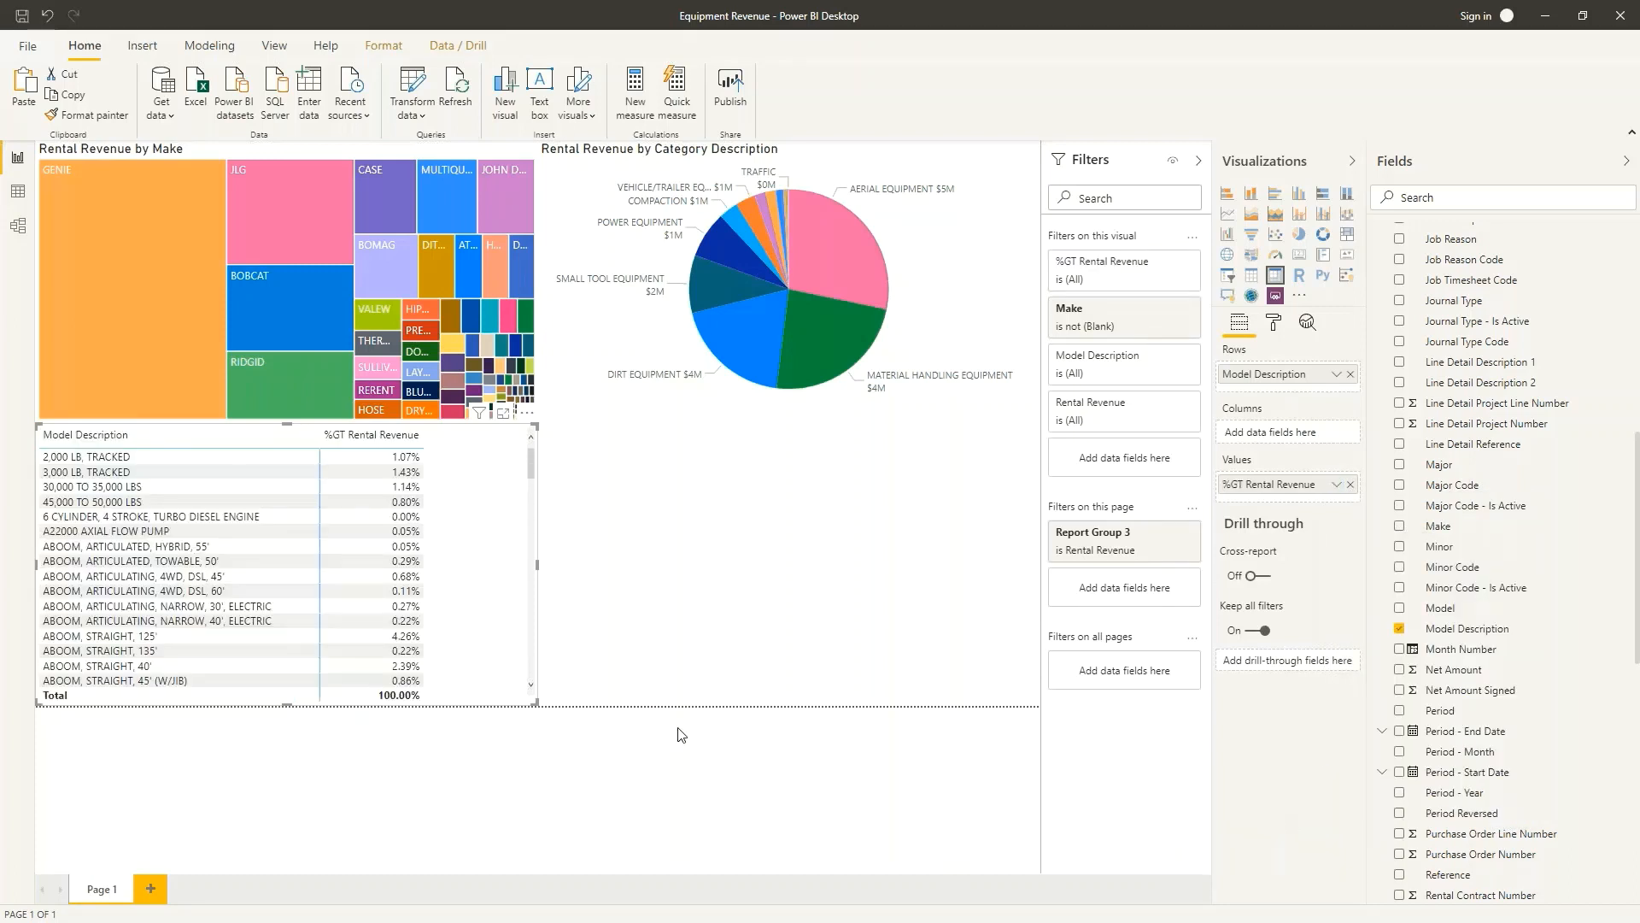
pyautogui.click(332, 441)
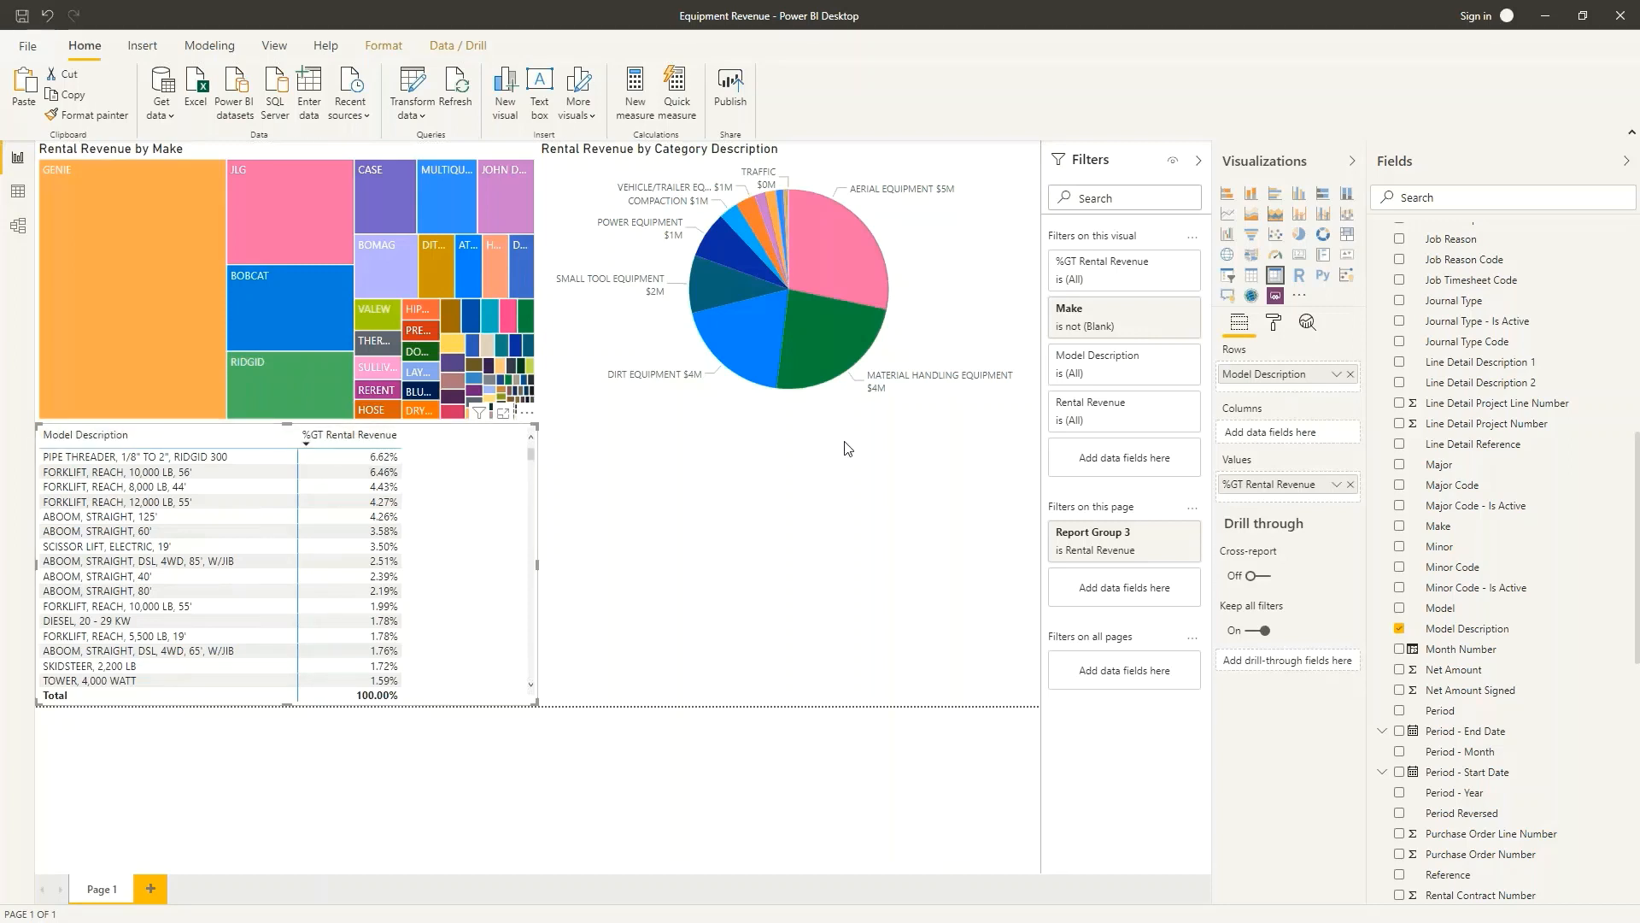
# Rename the matrix's percentage value field to "% of Rental Revenue"
pyautogui.click(1336, 484)
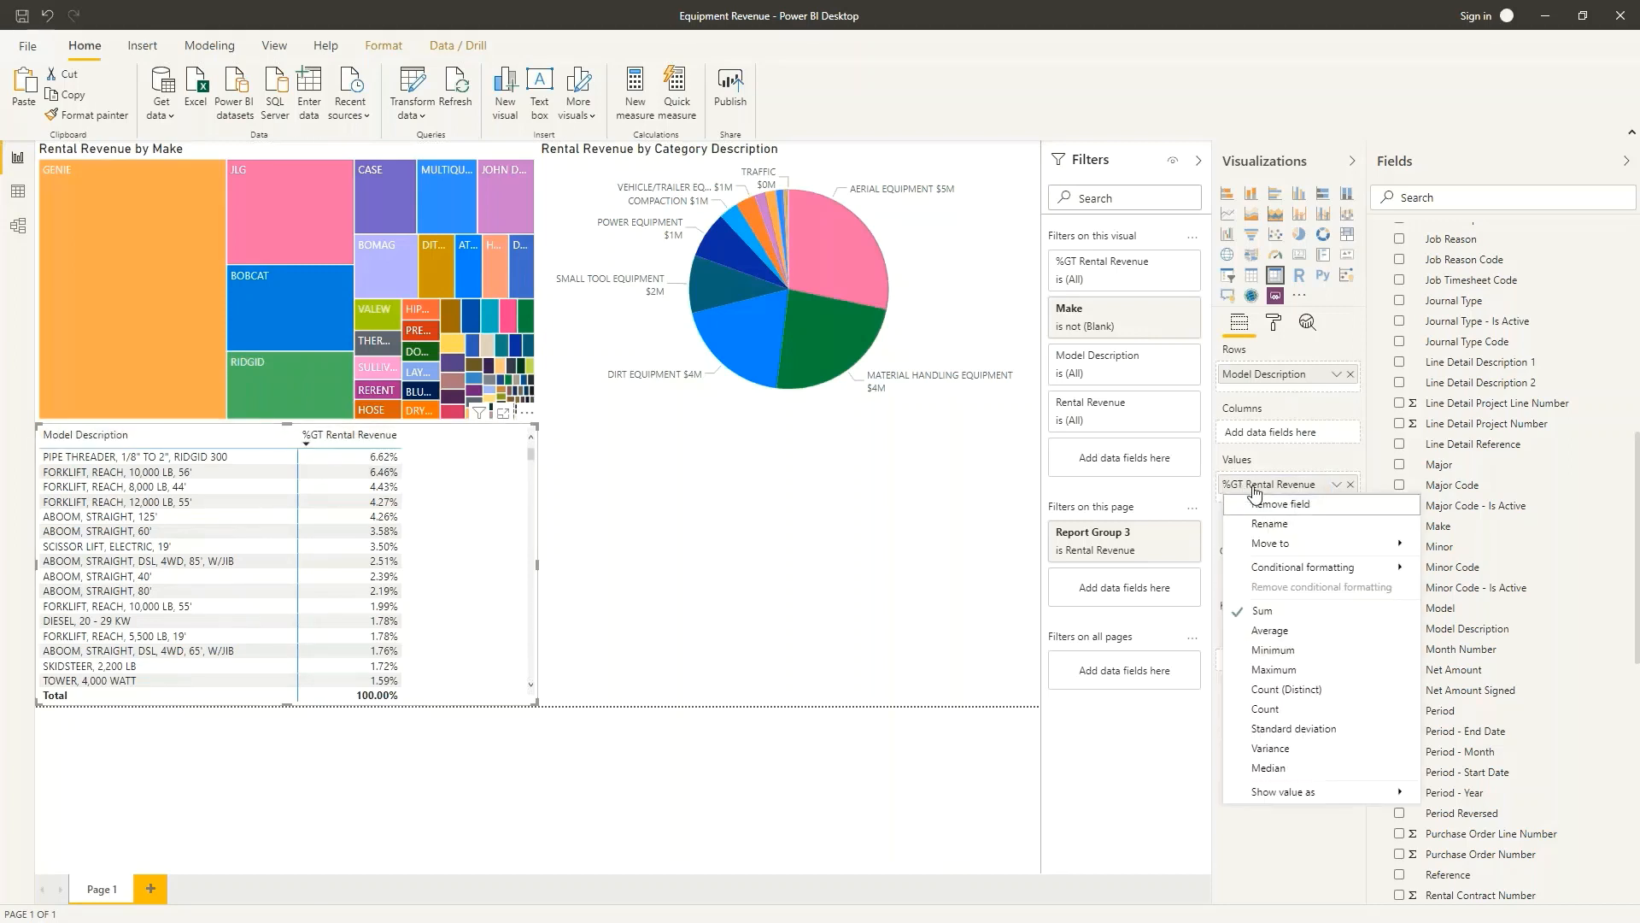
pyautogui.click(1314, 523)
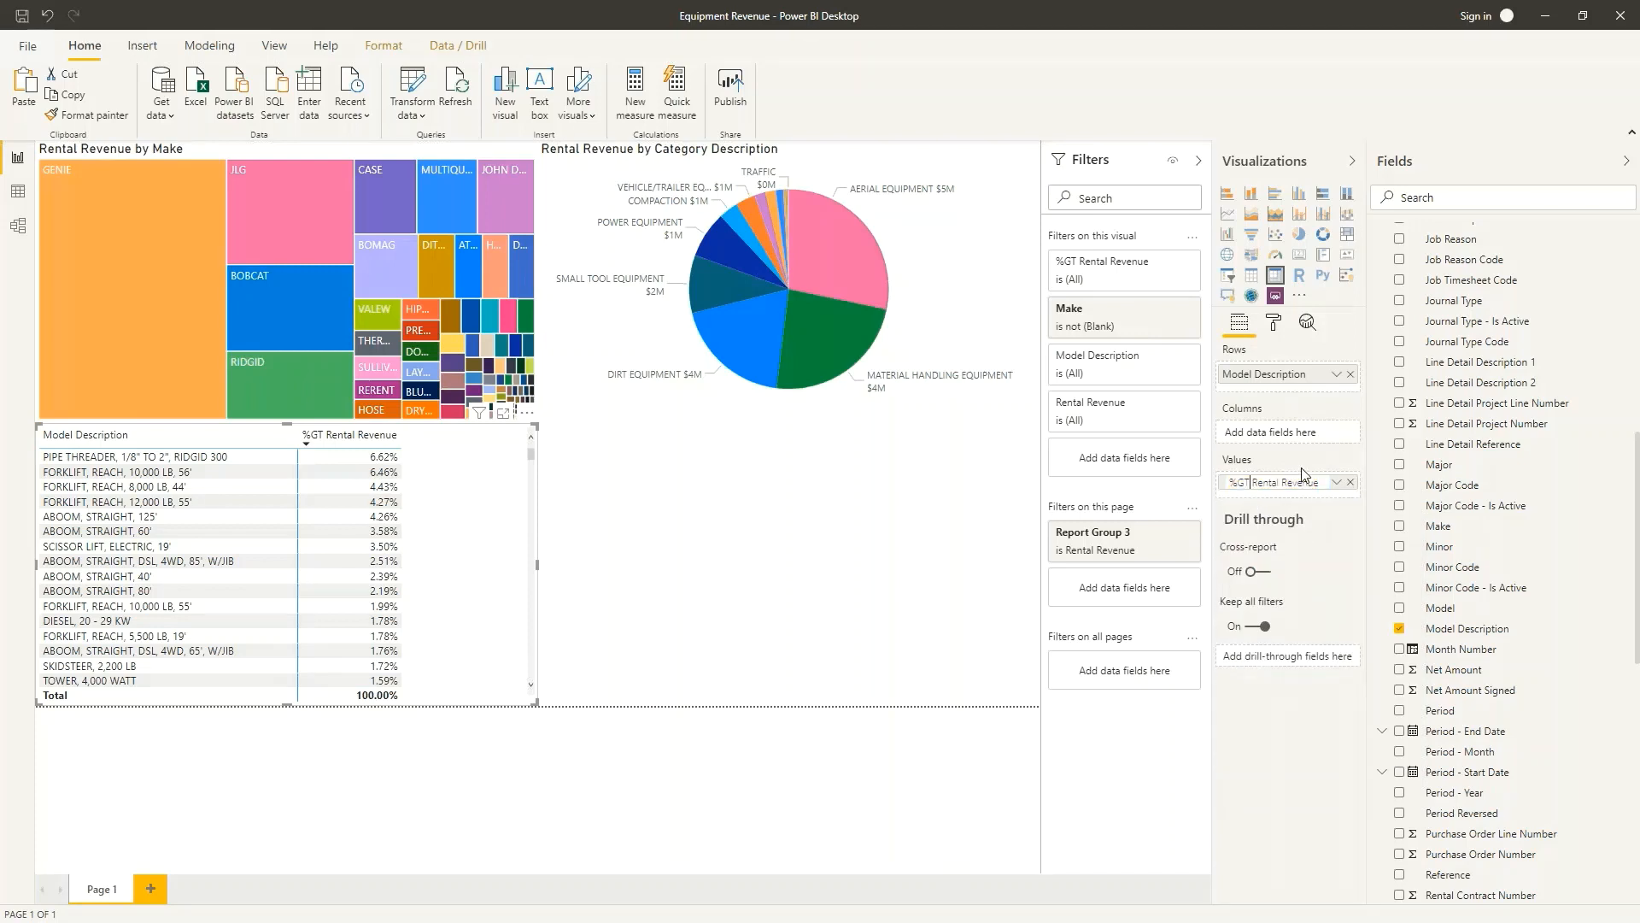
pyautogui.press('Delete')
pyautogui.press('Delete')
pyautogui.write('of')
pyautogui.press('Return')
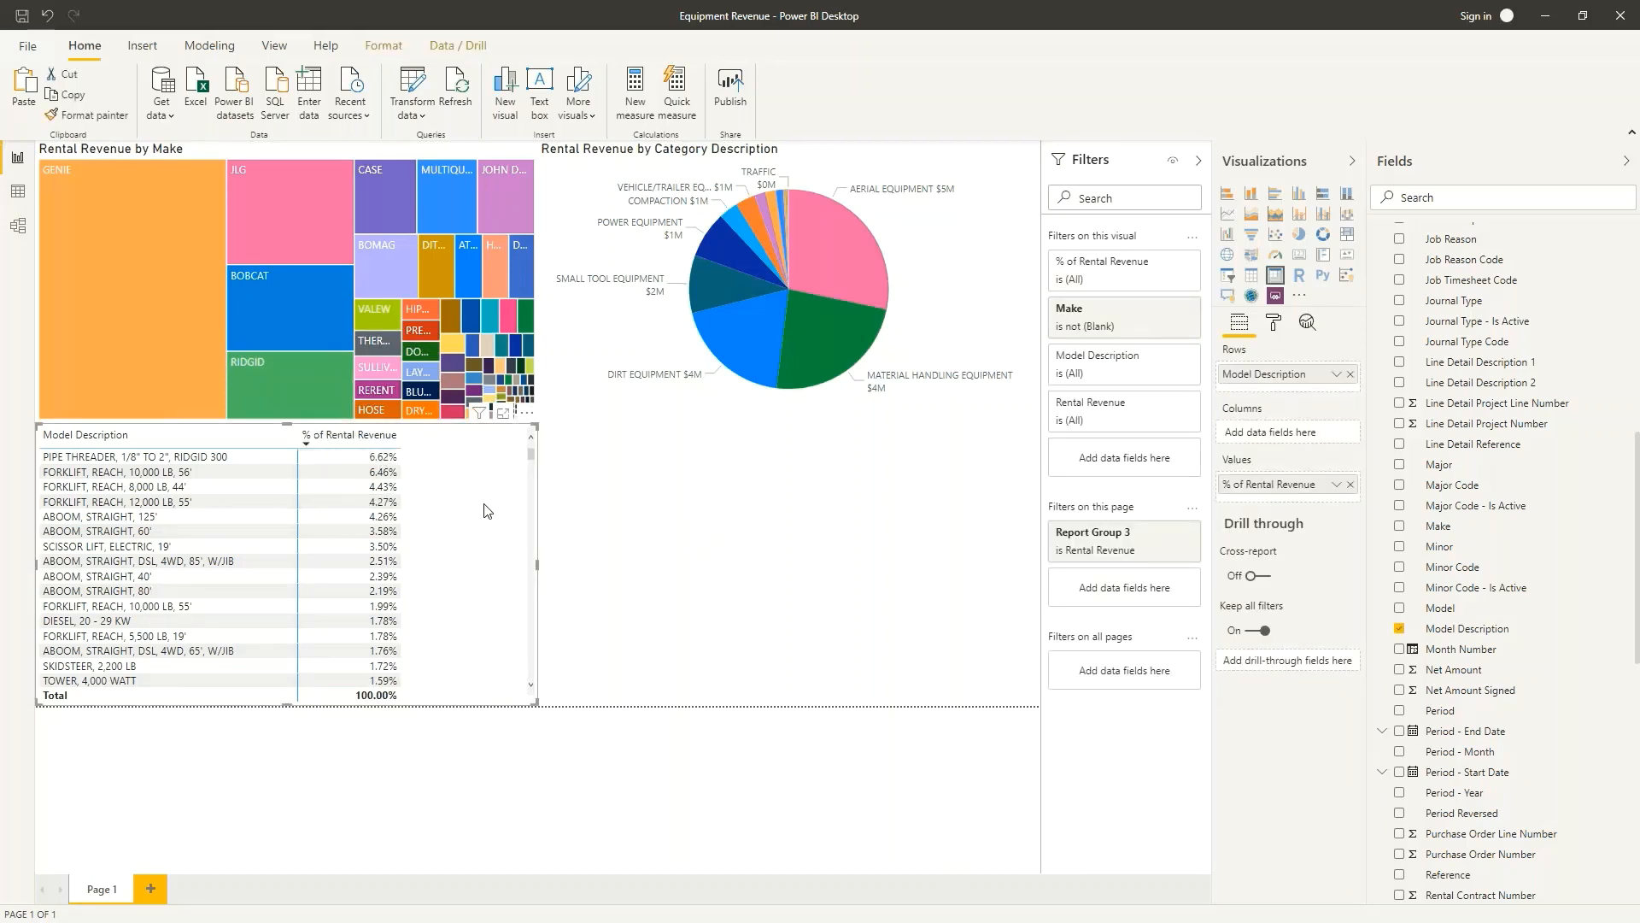
# Add Rental Revenue to the matrix as a second value after the percentage column
pyautogui.scroll(-5, 1506, 532)
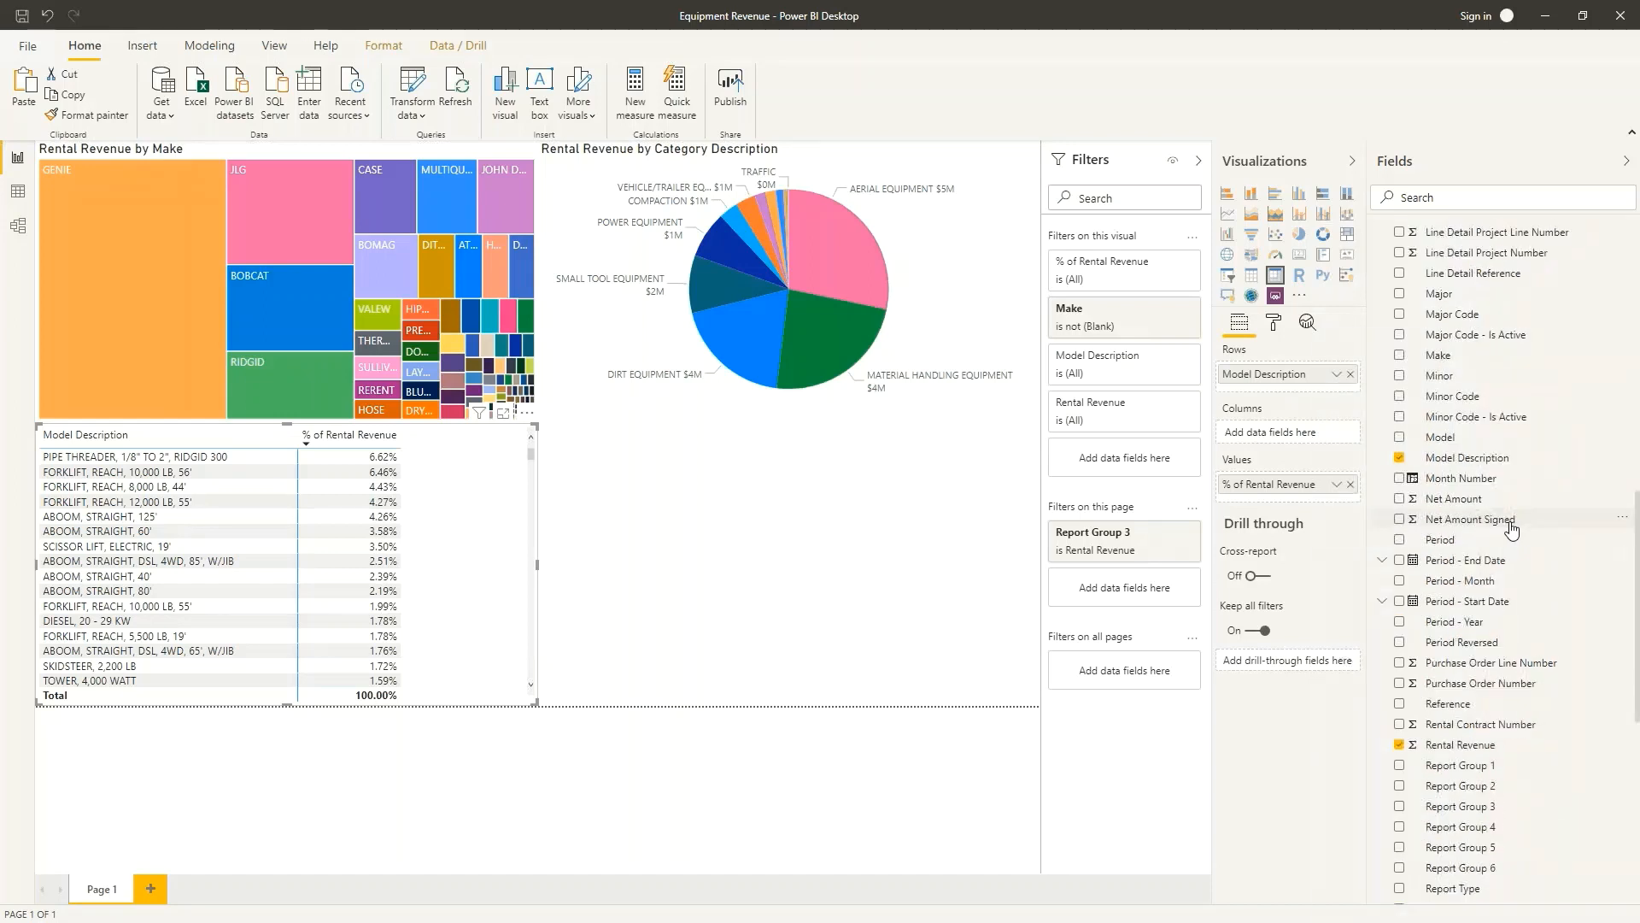
pyautogui.moveTo(1471, 665); pyautogui.dragTo(427, 518)
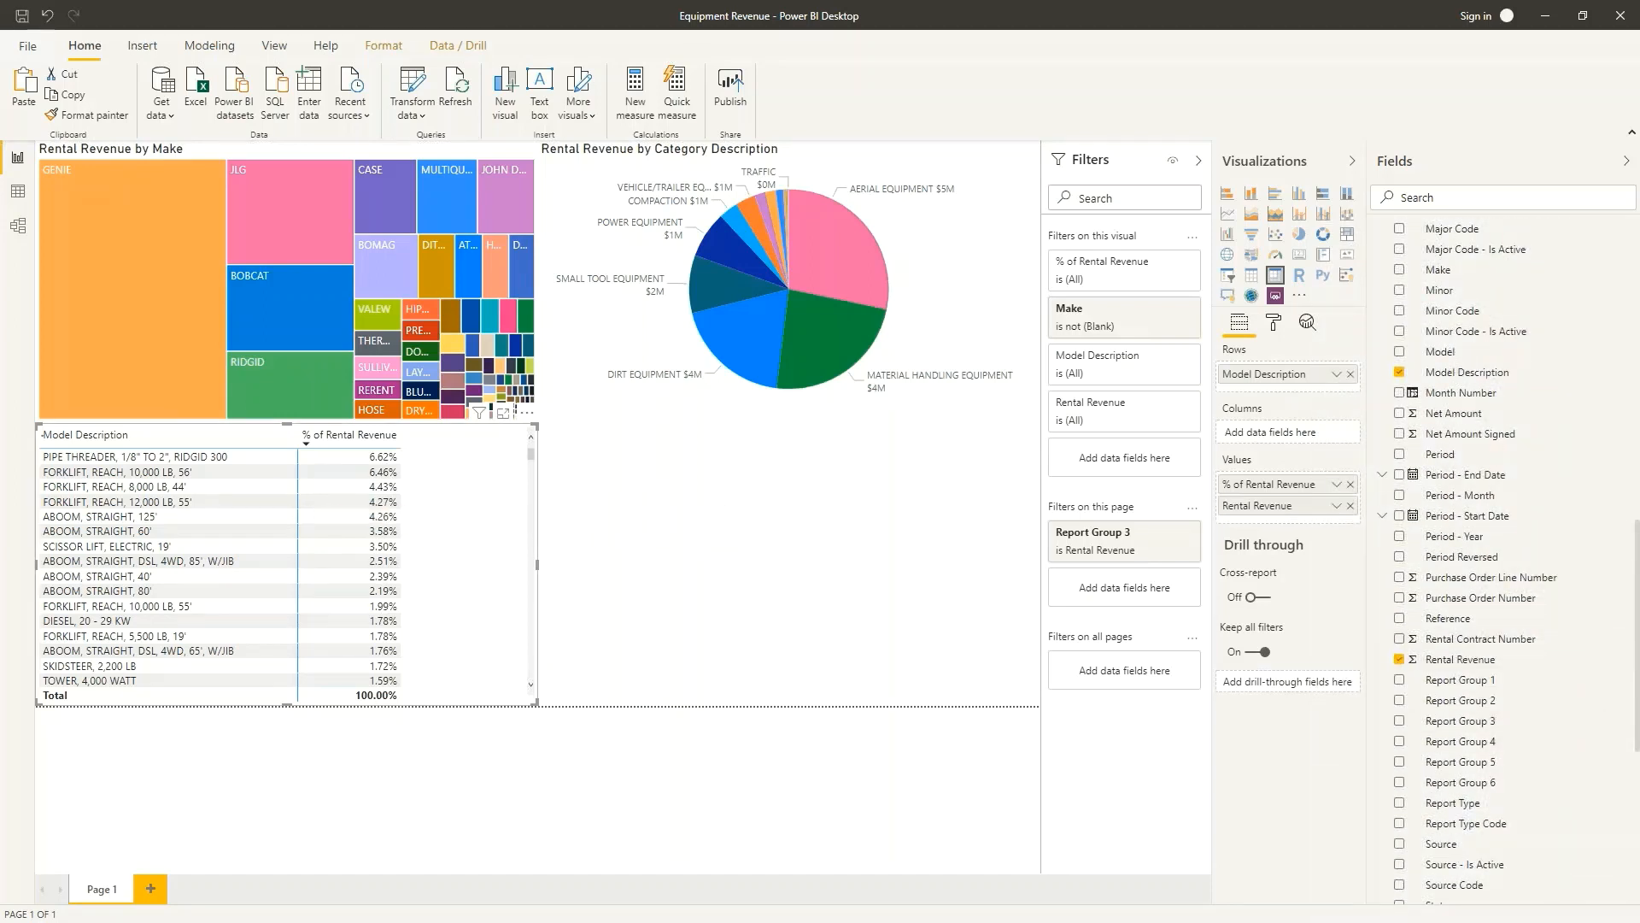
pyautogui.click(551, 551)
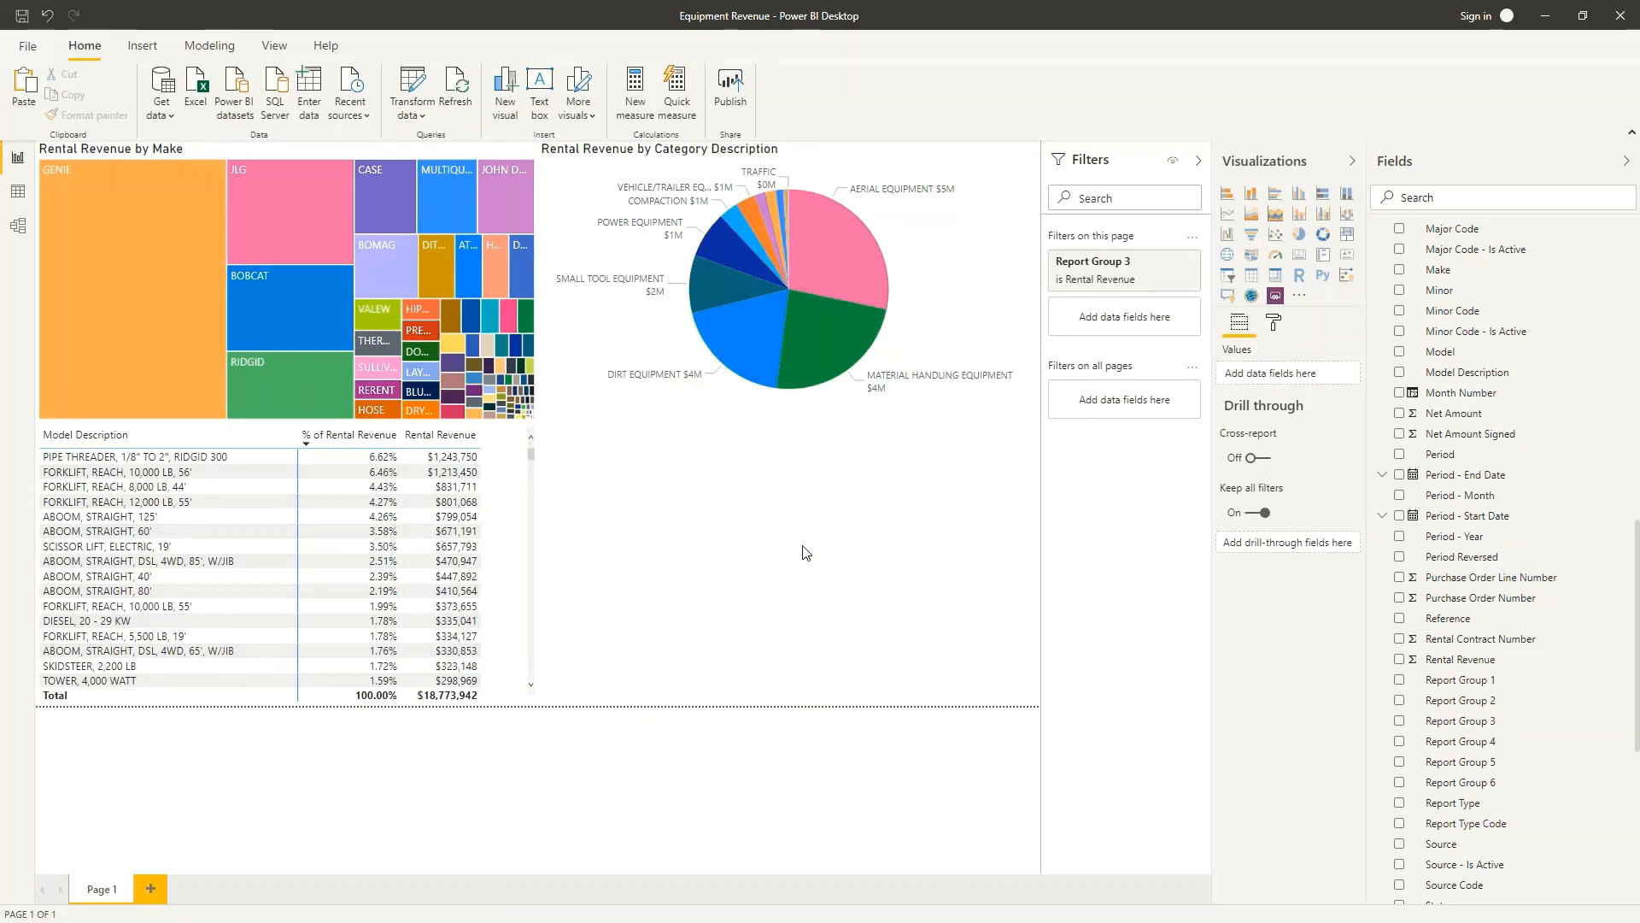
# Insert a clustered column chart in the empty area below the pie chart, with Rental Revenue as its value
pyautogui.click(1300, 196)
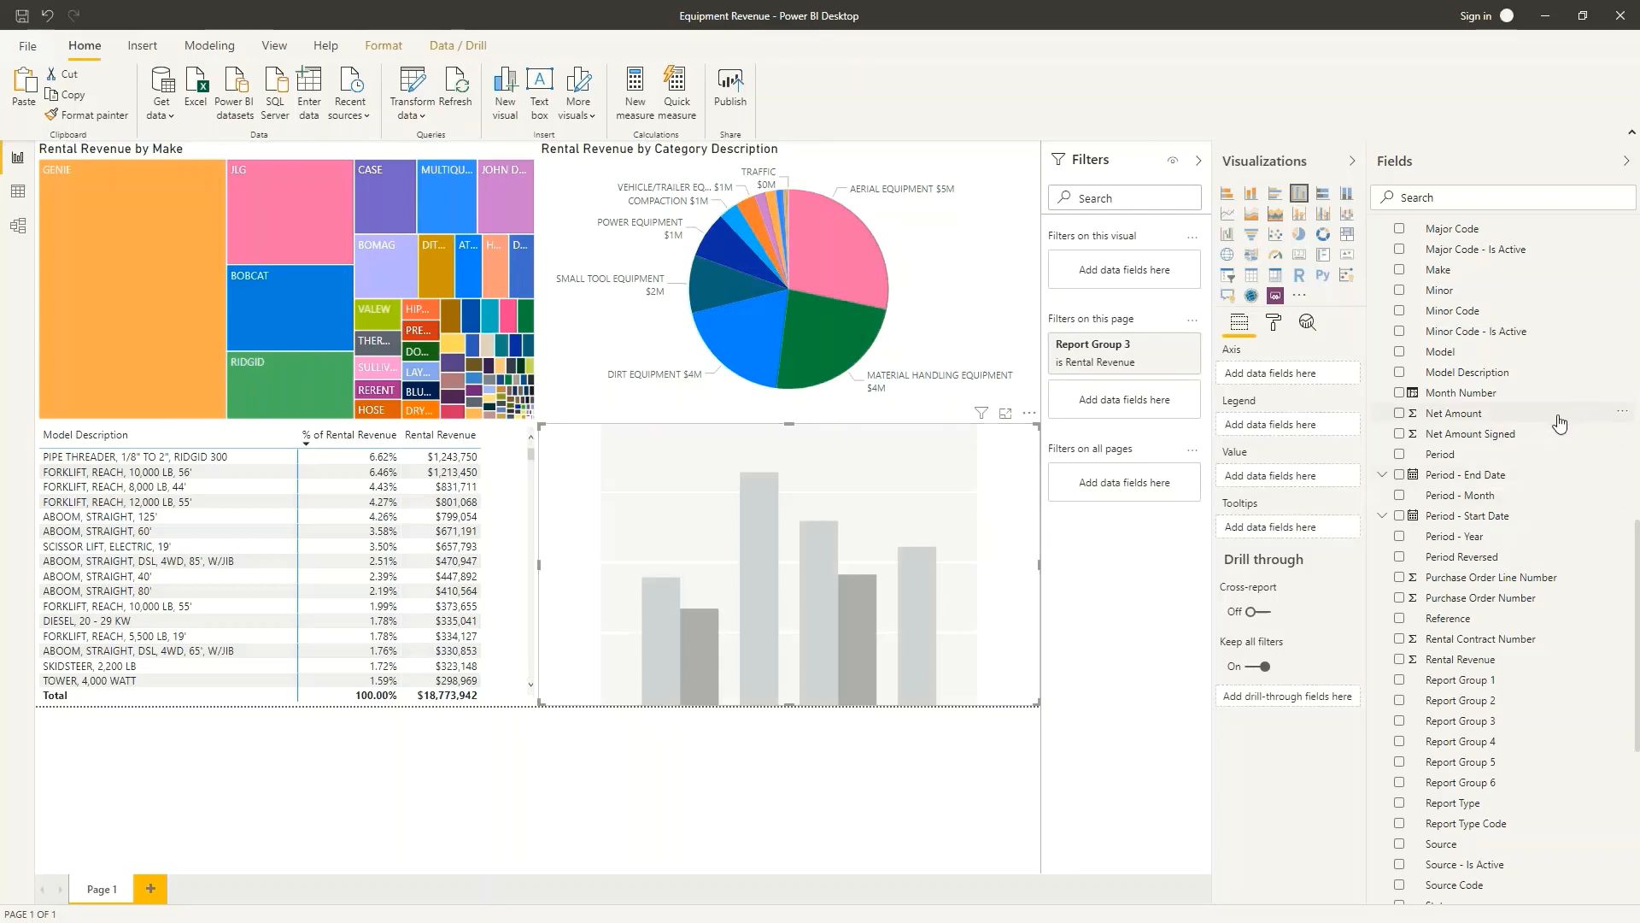
pyautogui.scroll(3, 1538, 427)
pyautogui.scroll(-4, 1532, 437)
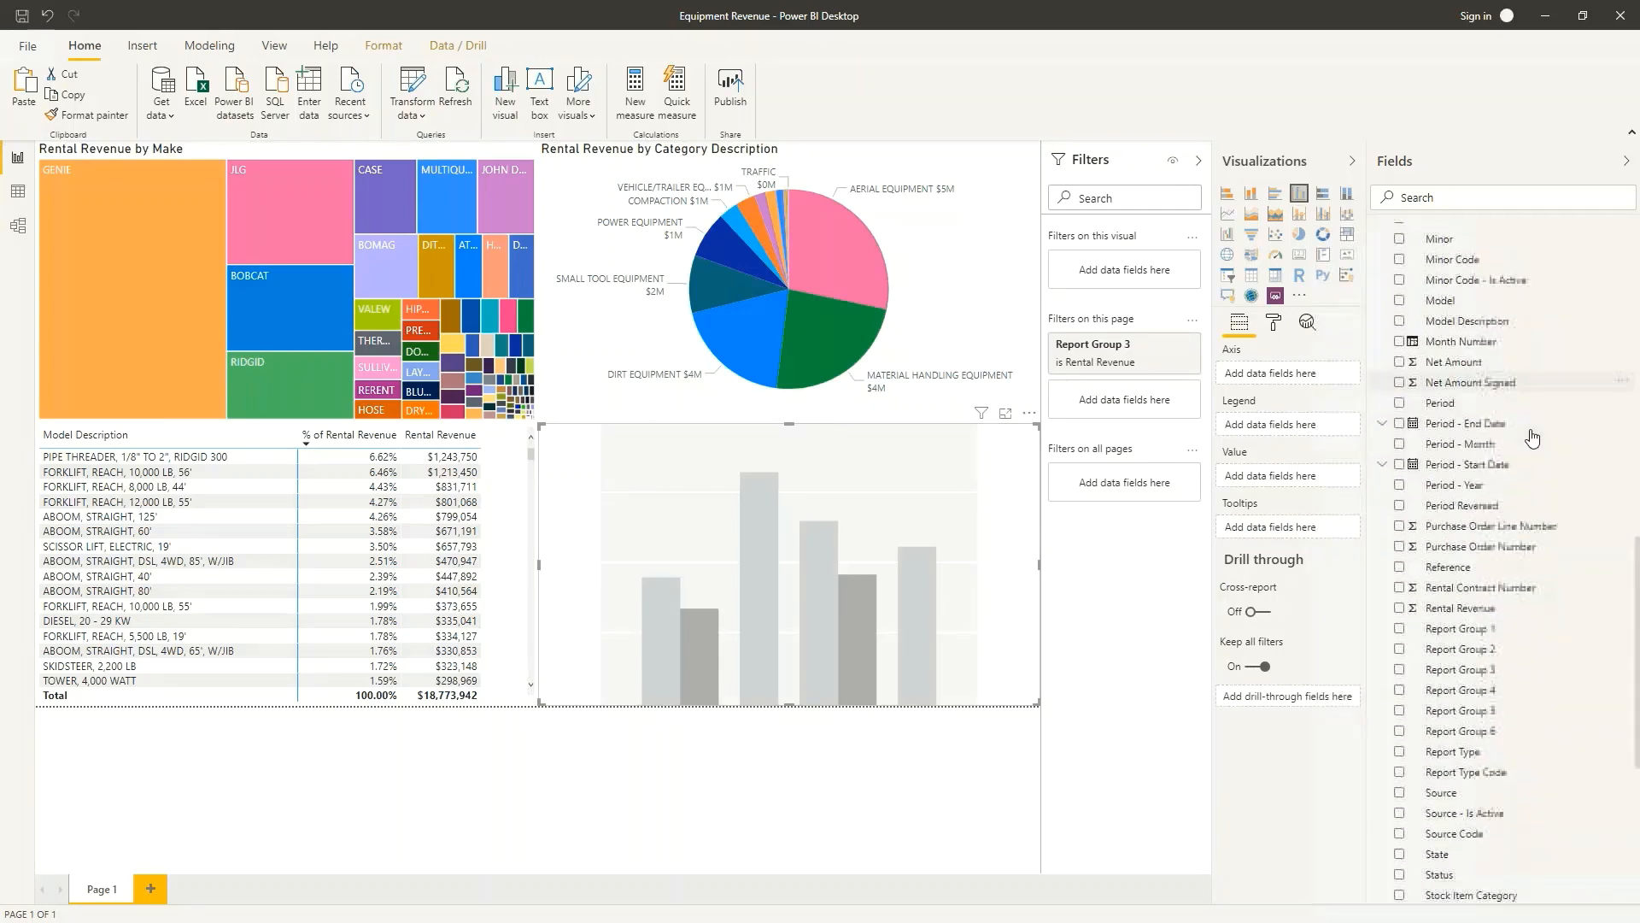
pyautogui.scroll(-3, 1467, 628)
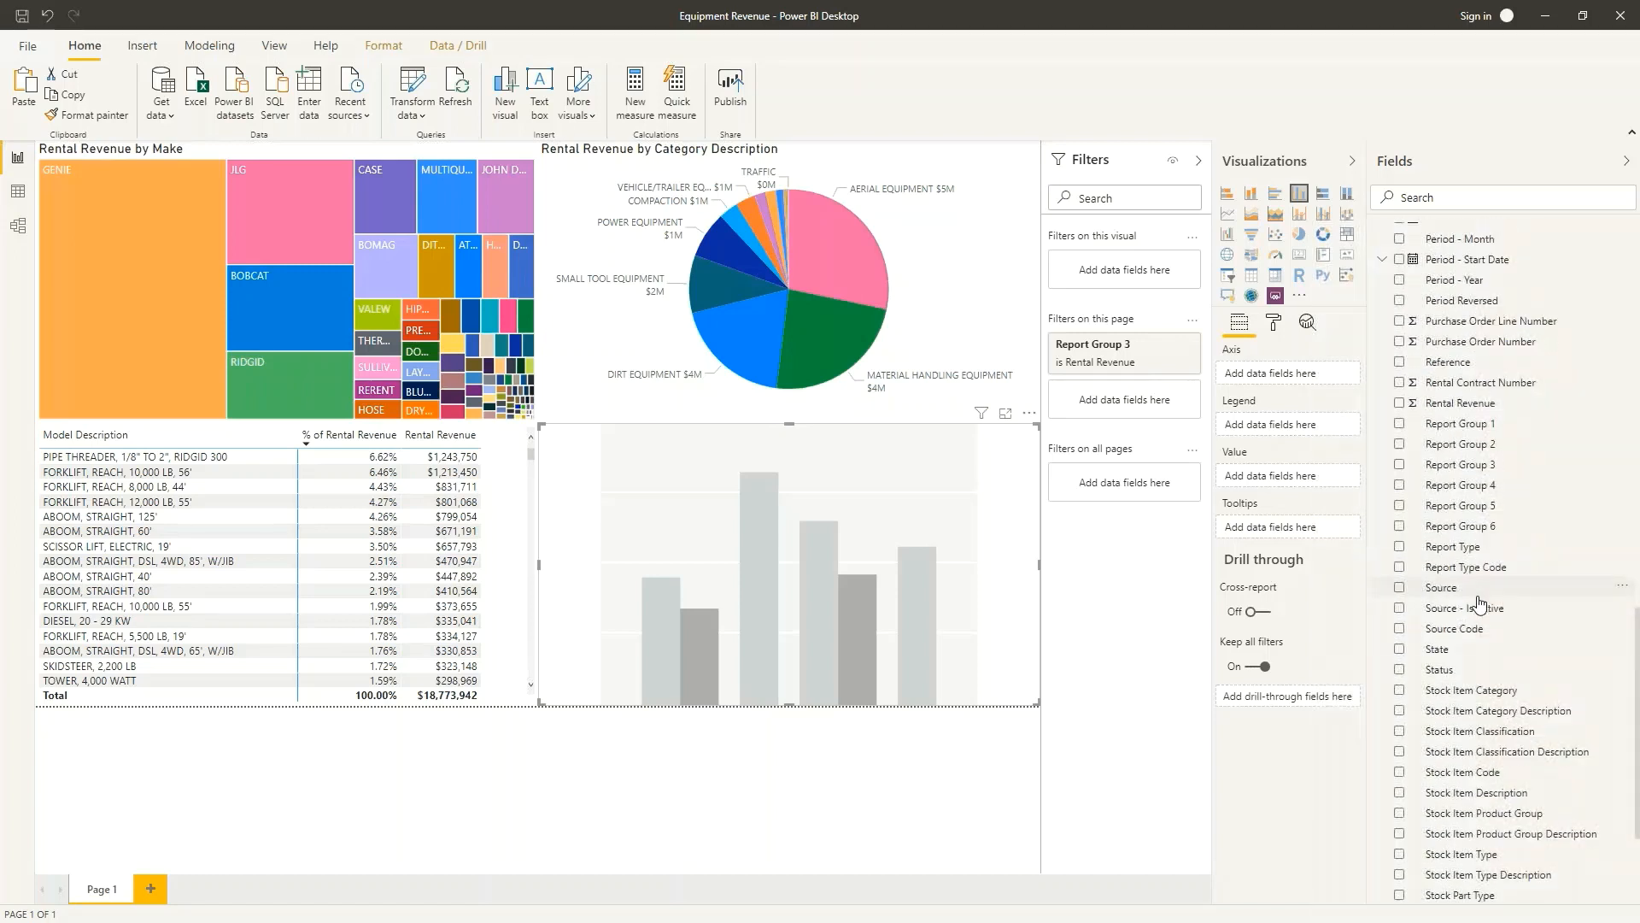
pyautogui.moveTo(1463, 319); pyautogui.dragTo(776, 537)
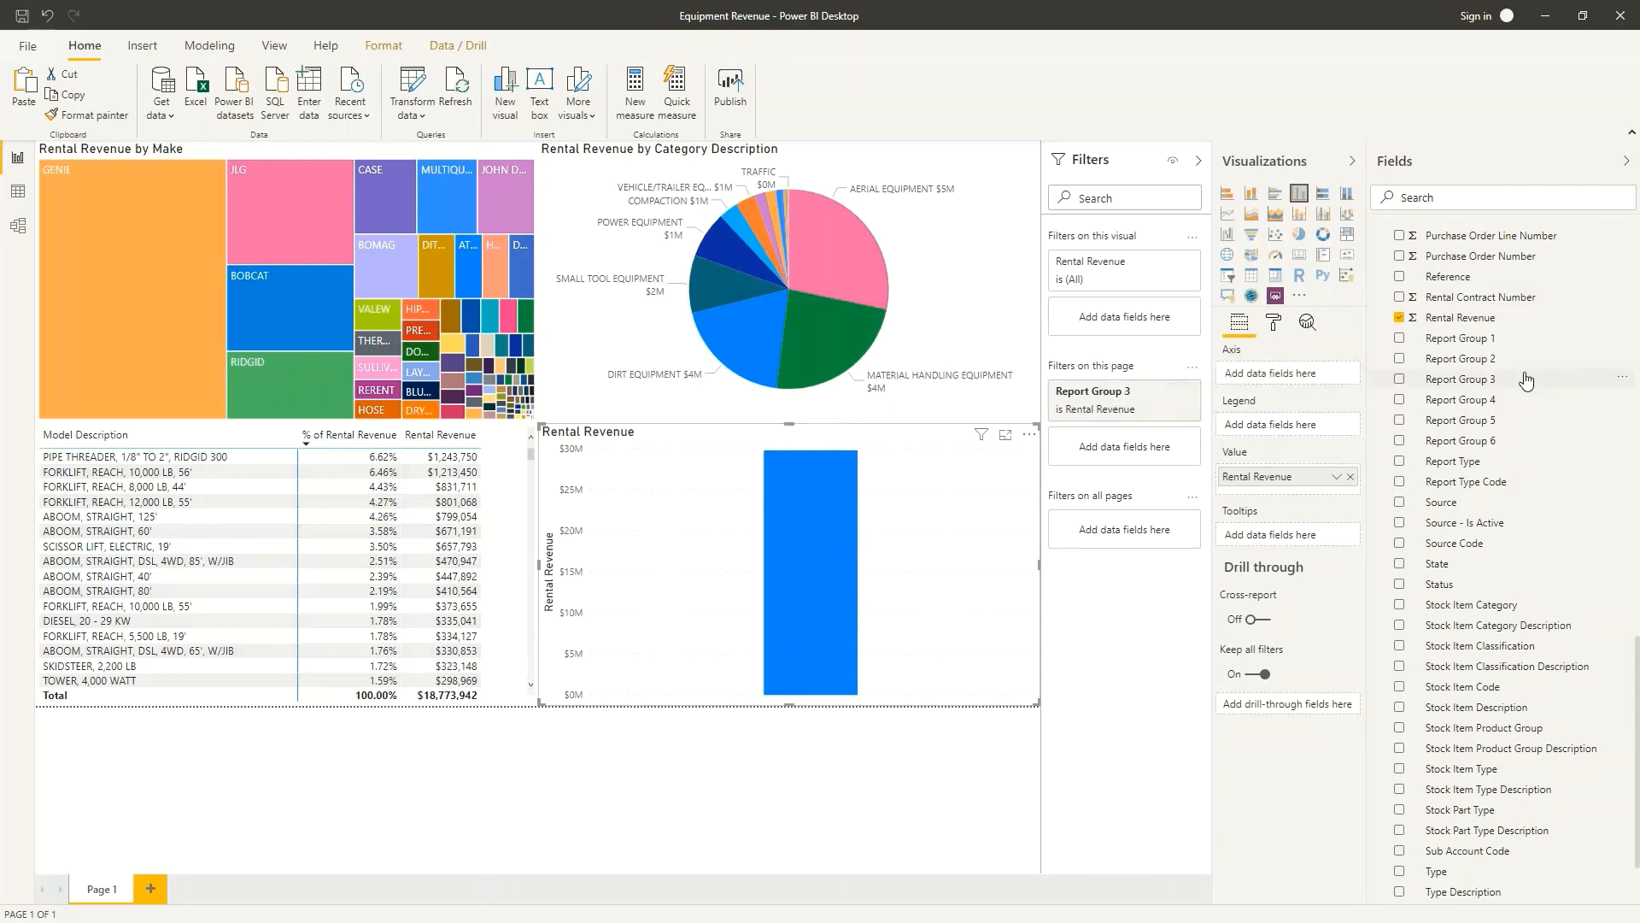
# Add Month from the Sort Order table as the column chart's axis
pyautogui.scroll(1, 1527, 380)
pyautogui.scroll(15, 1526, 379)
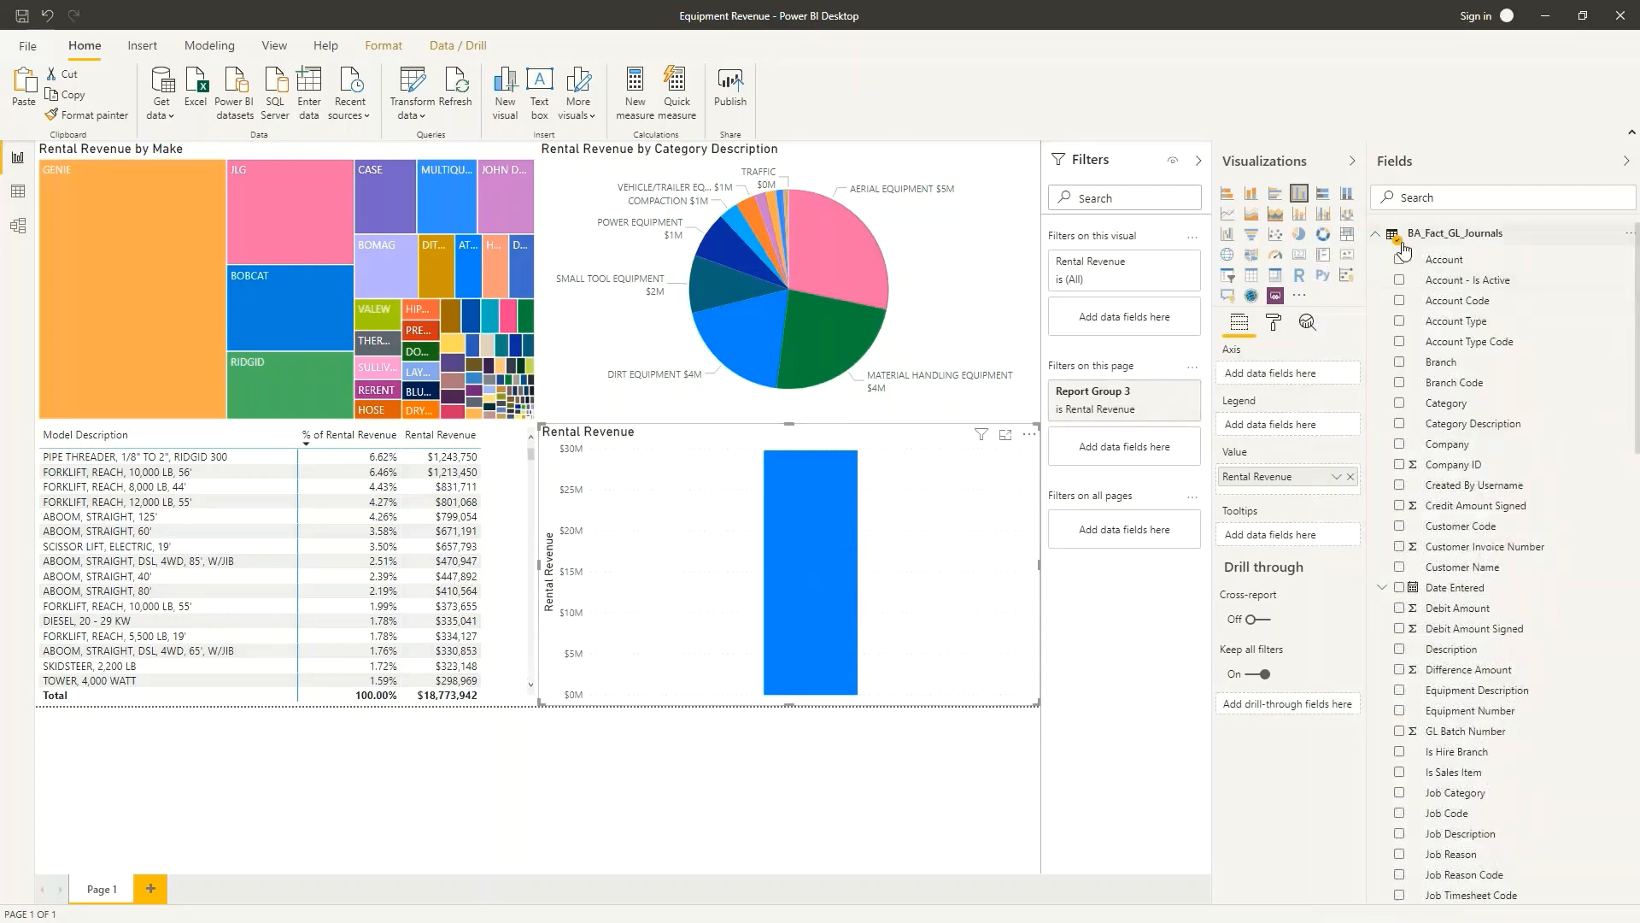
pyautogui.click(1378, 235)
pyautogui.click(1378, 258)
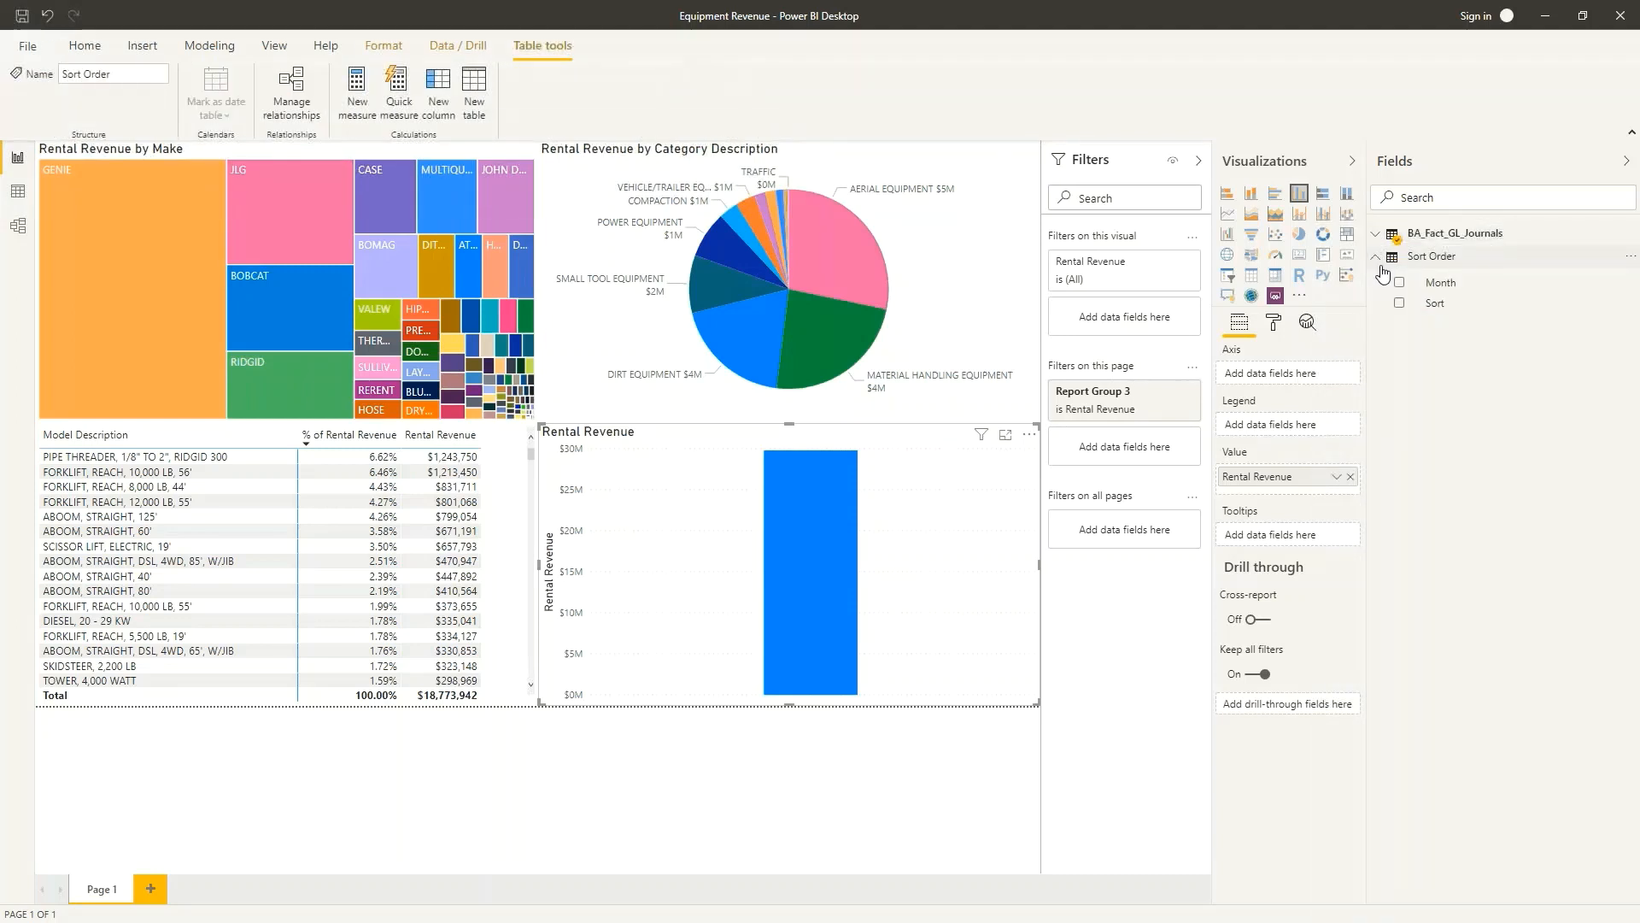
pyautogui.moveTo(1481, 290); pyautogui.dragTo(782, 551)
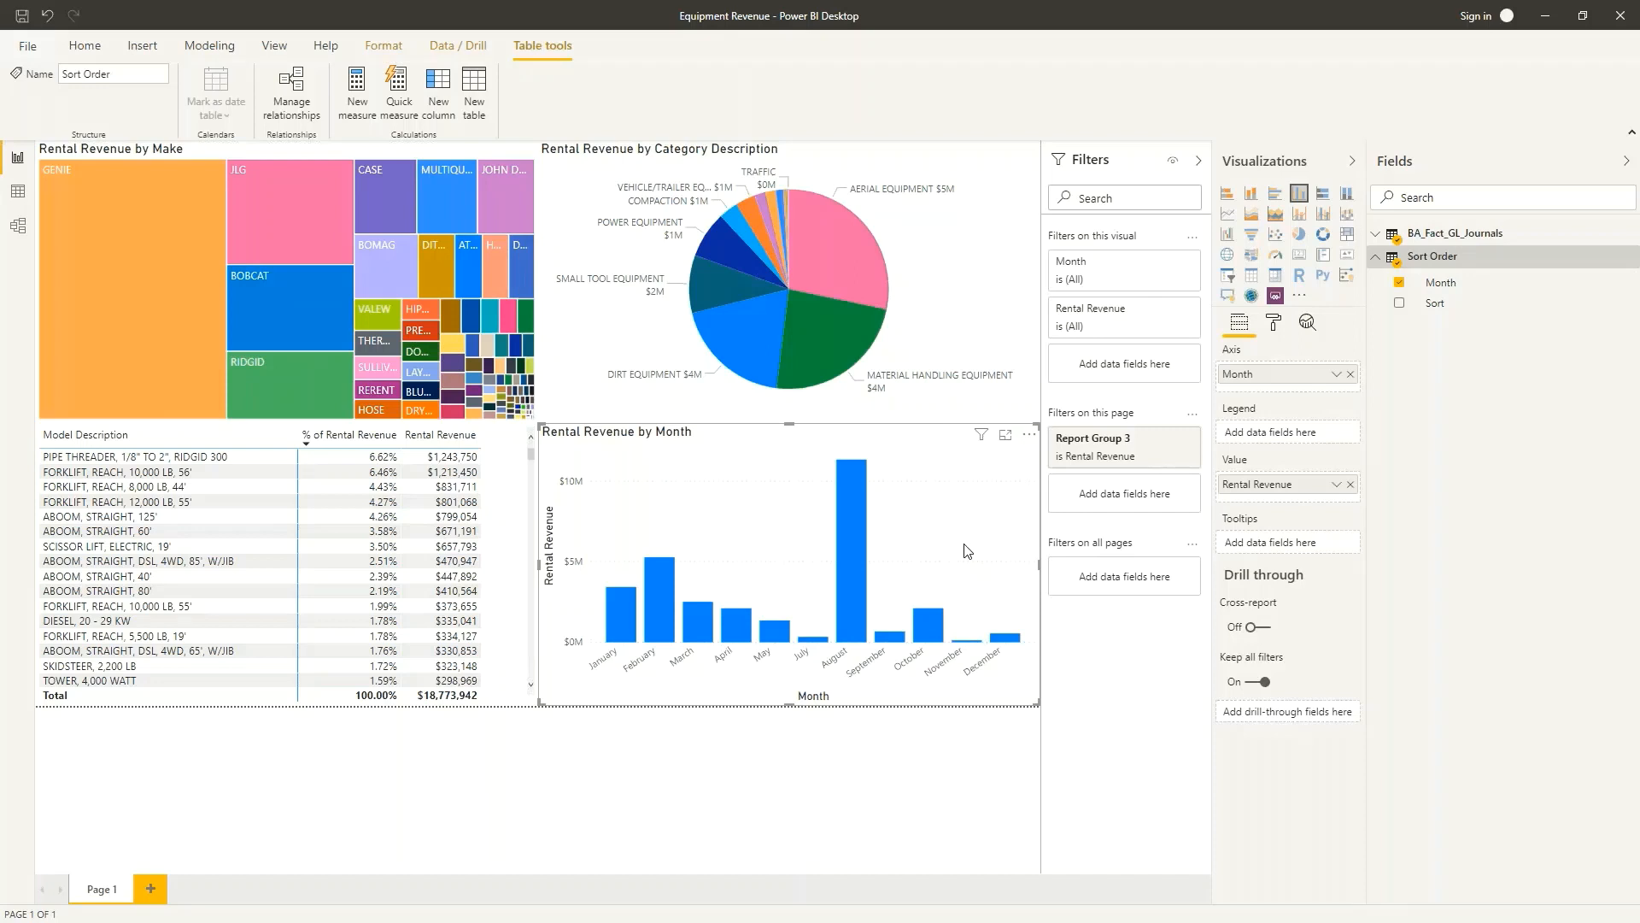
pyautogui.click(905, 757)
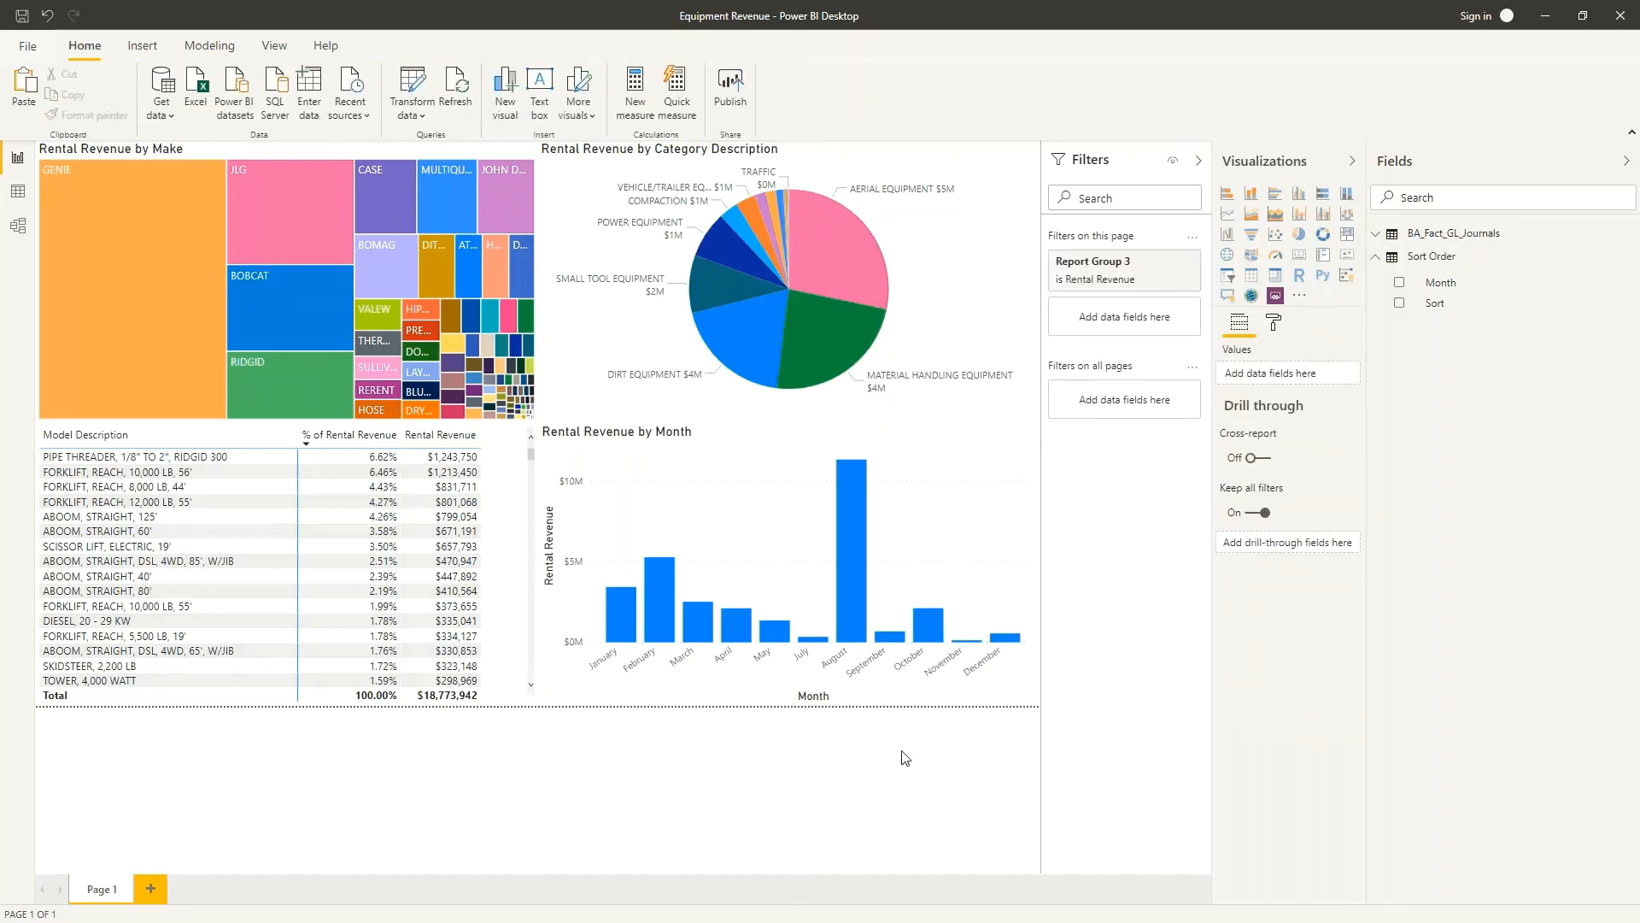
# Narrow the treemap and the matrix below it to the same width, pulling in their inner edges
pyautogui.click(425, 146)
pyautogui.moveTo(540, 287); pyautogui.dragTo(480, 278)
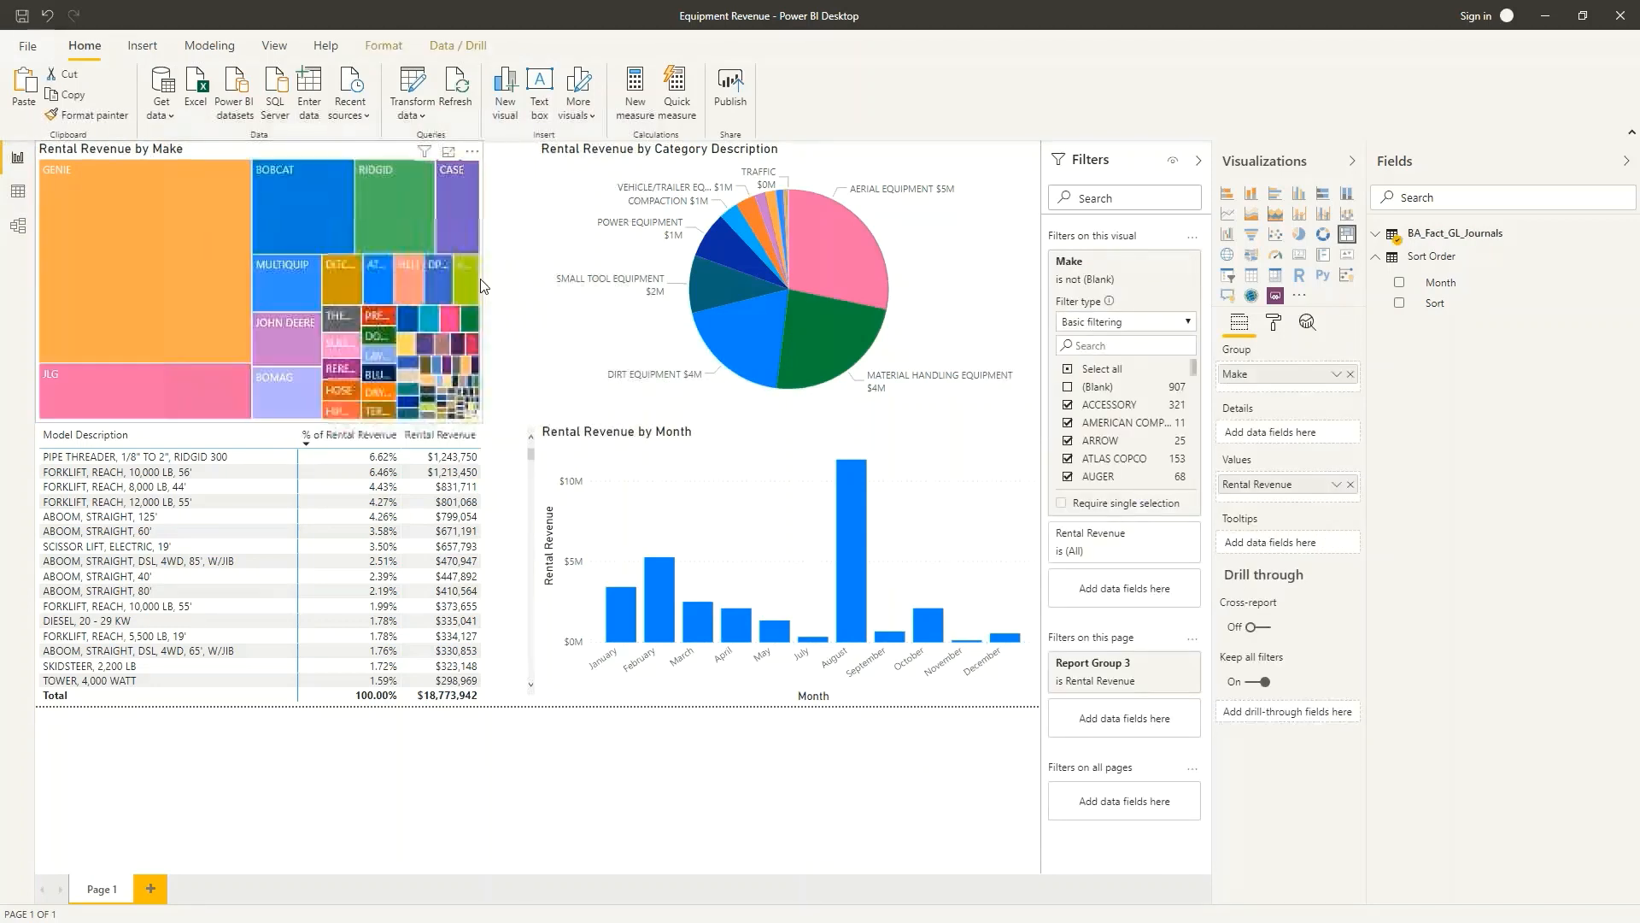
pyautogui.click(506, 414)
pyautogui.click(520, 547)
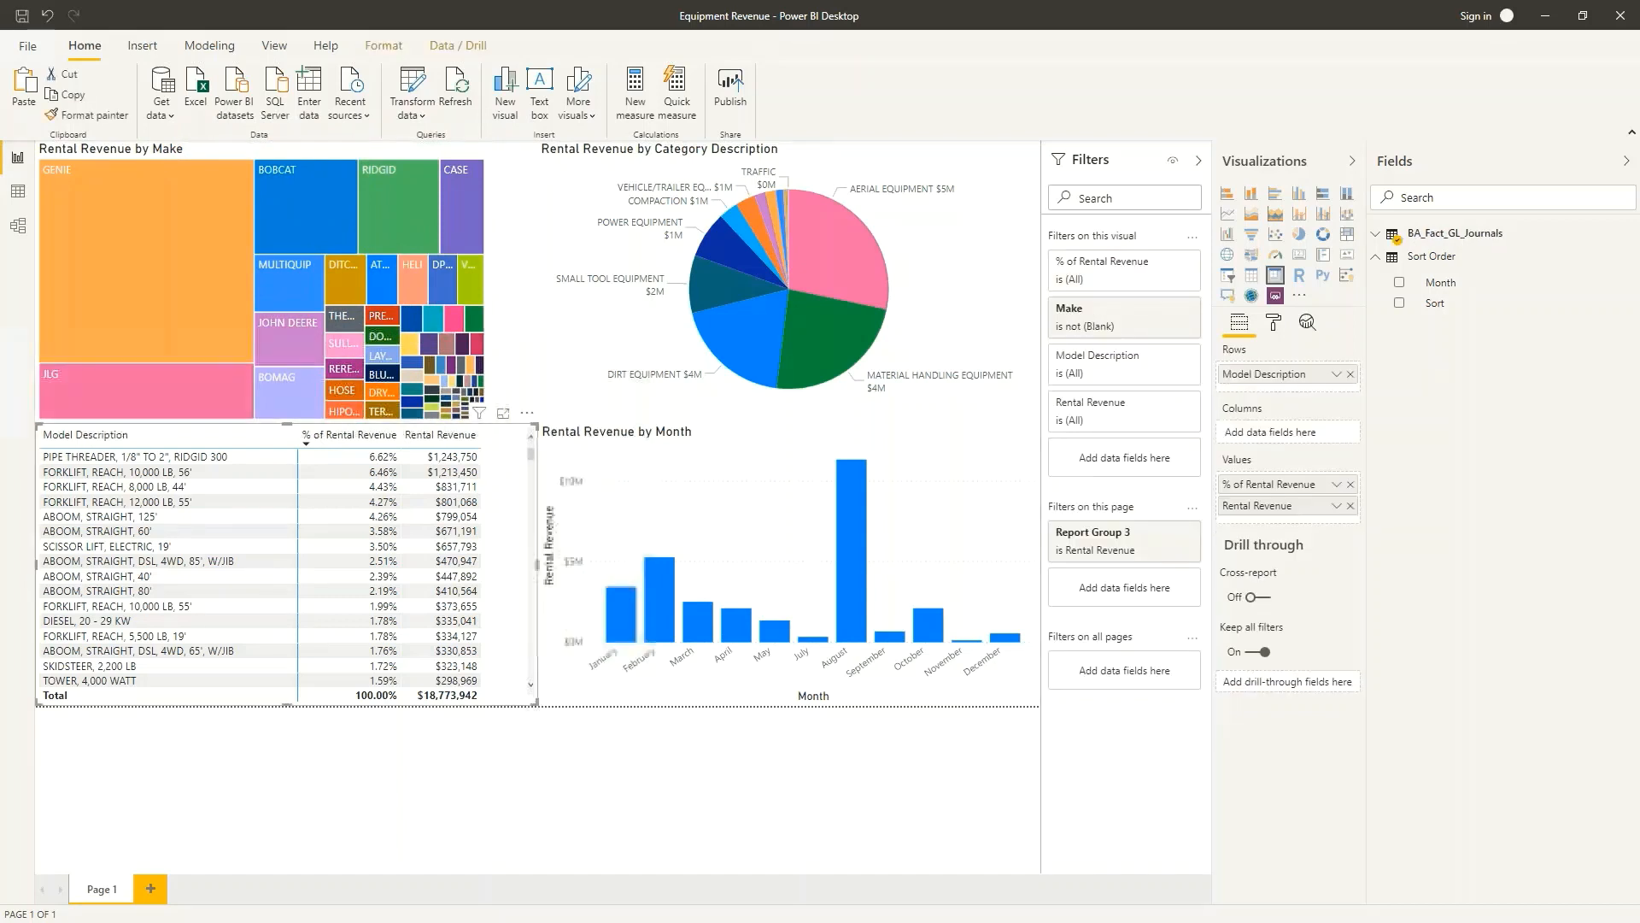
pyautogui.moveTo(530, 568); pyautogui.dragTo(487, 574)
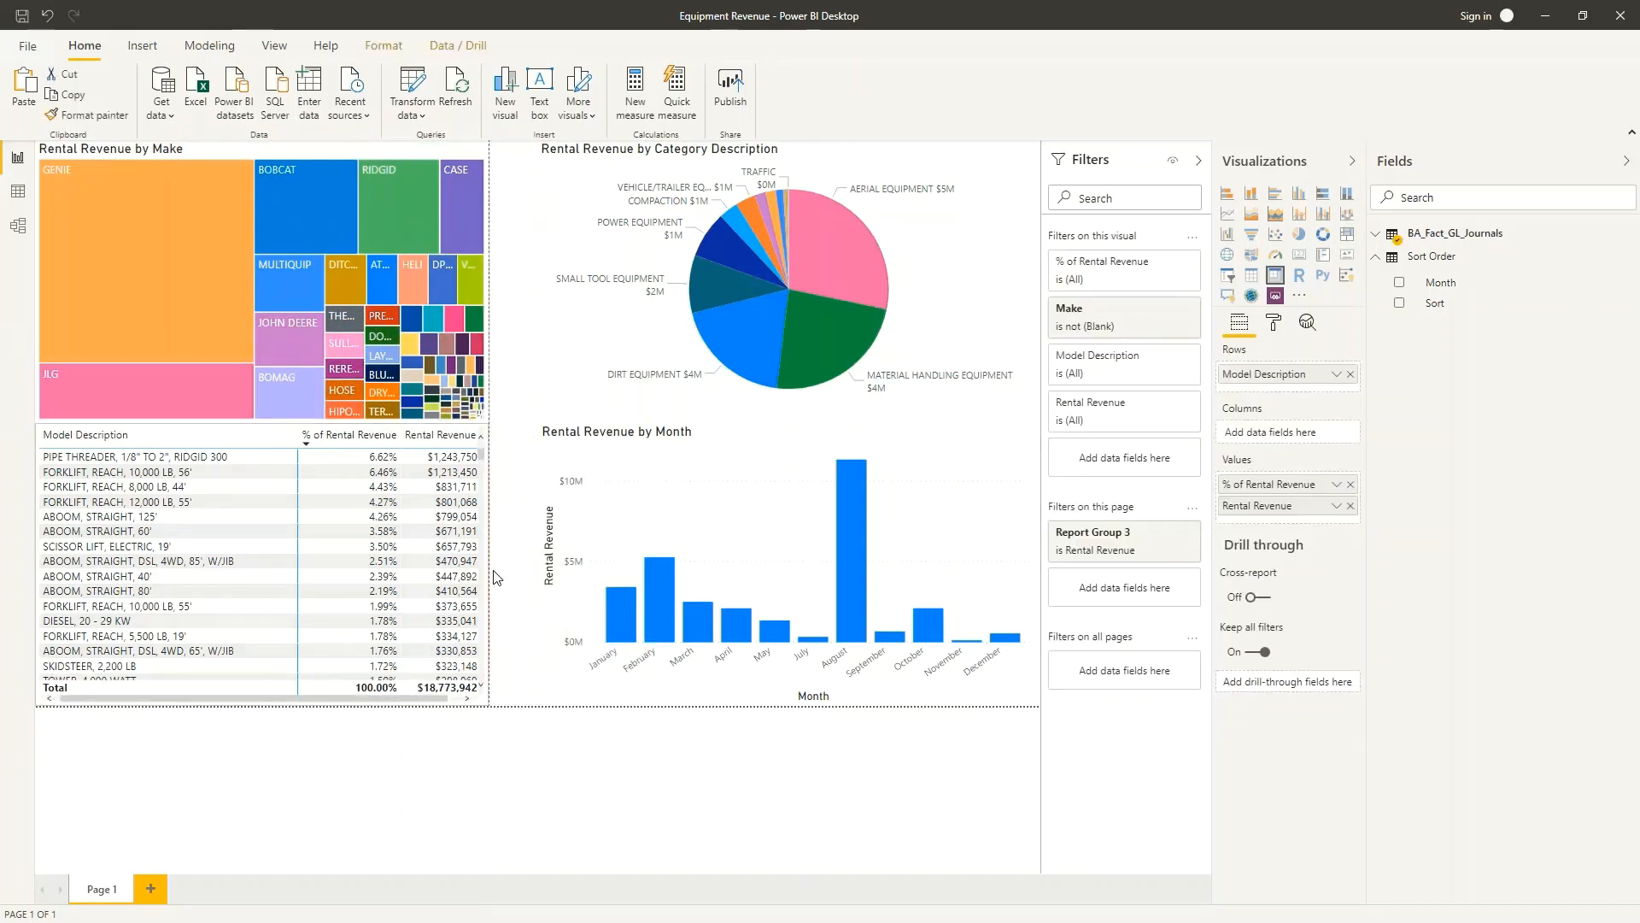
# Move the pie chart flush against the narrowed treemap and reduce the pie chart's width
pyautogui.click(512, 529)
pyautogui.moveTo(593, 321); pyautogui.dragTo(545, 320)
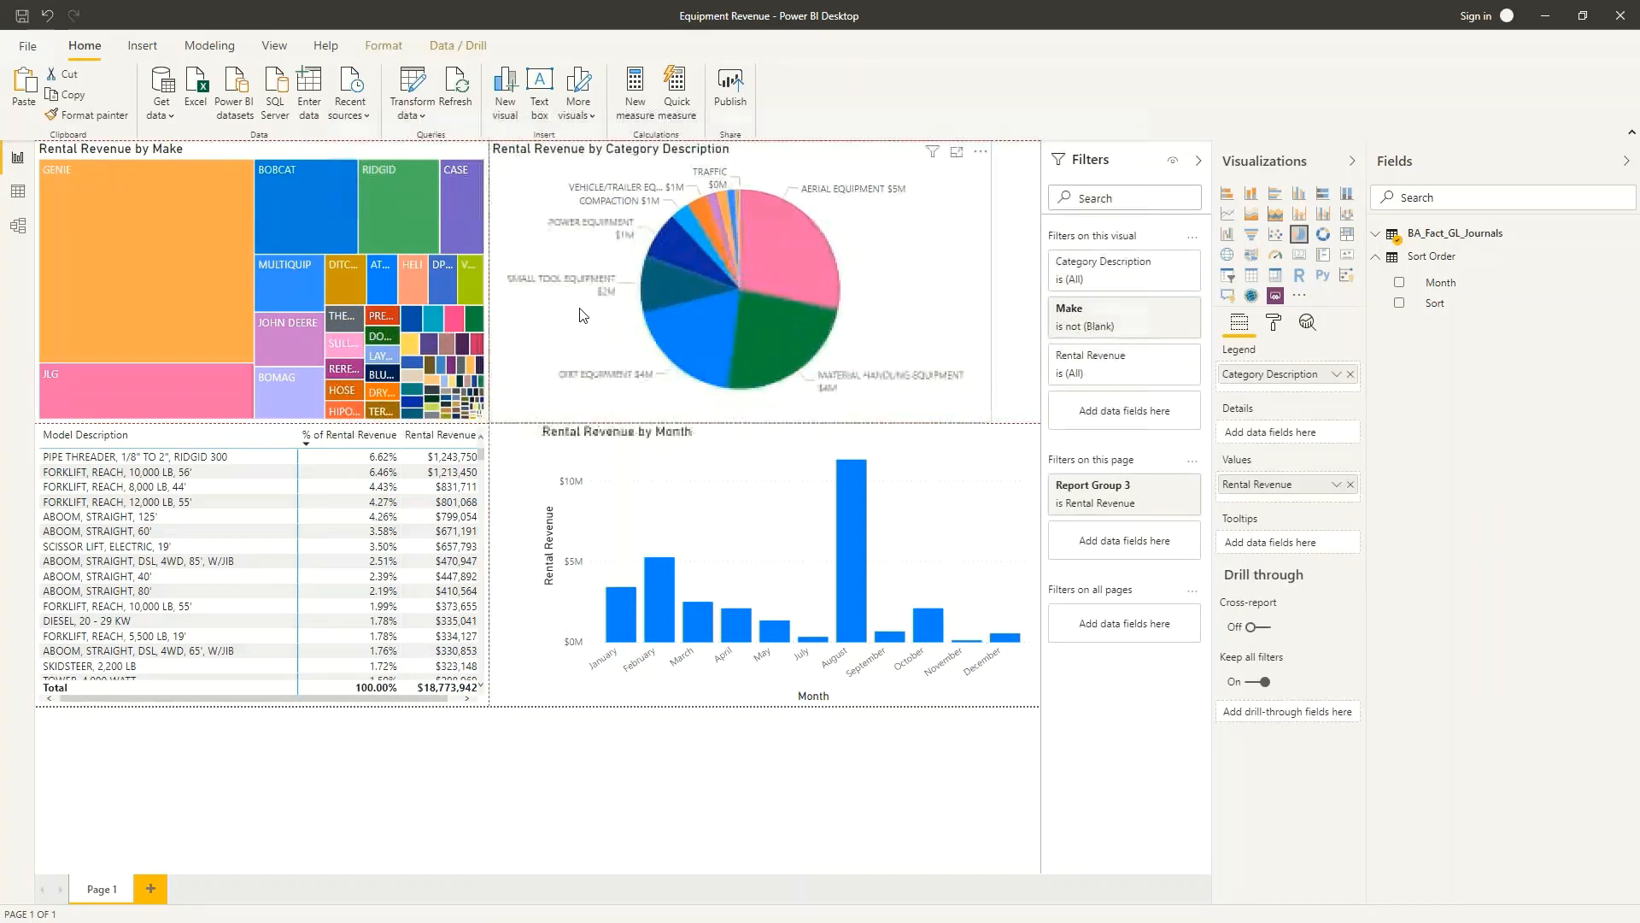
pyautogui.moveTo(991, 281); pyautogui.dragTo(945, 295)
# Move the column chart flush against the matrix and narrow it to match the pie chart's width
pyautogui.click(940, 523)
pyautogui.moveTo(939, 523); pyautogui.dragTo(891, 523)
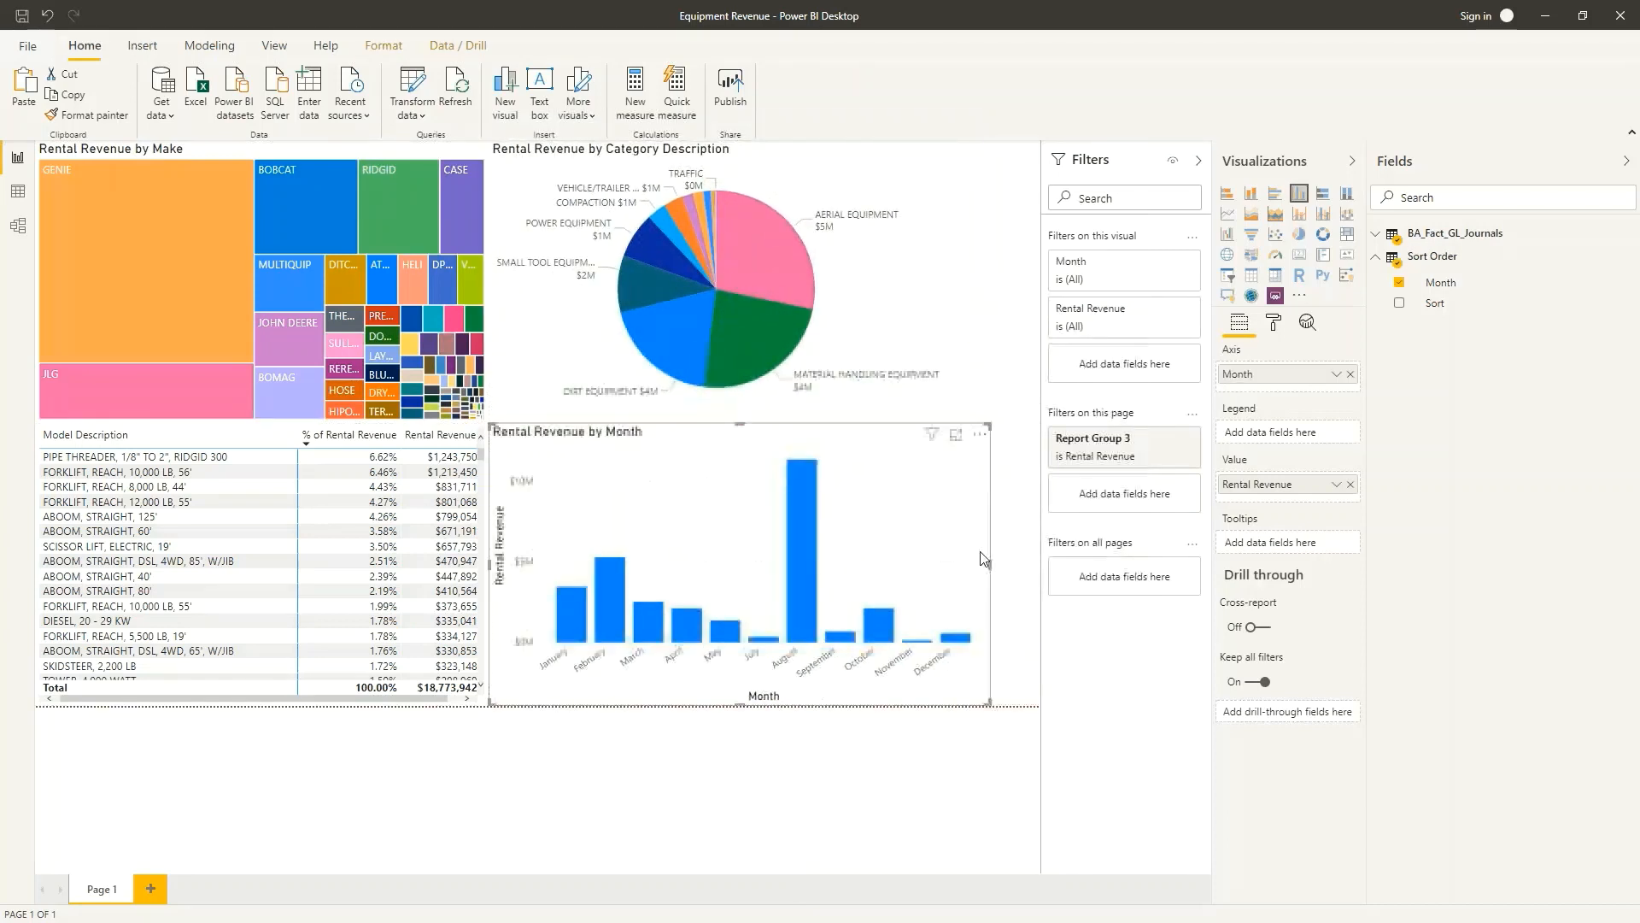
pyautogui.moveTo(988, 563); pyautogui.dragTo(944, 567)
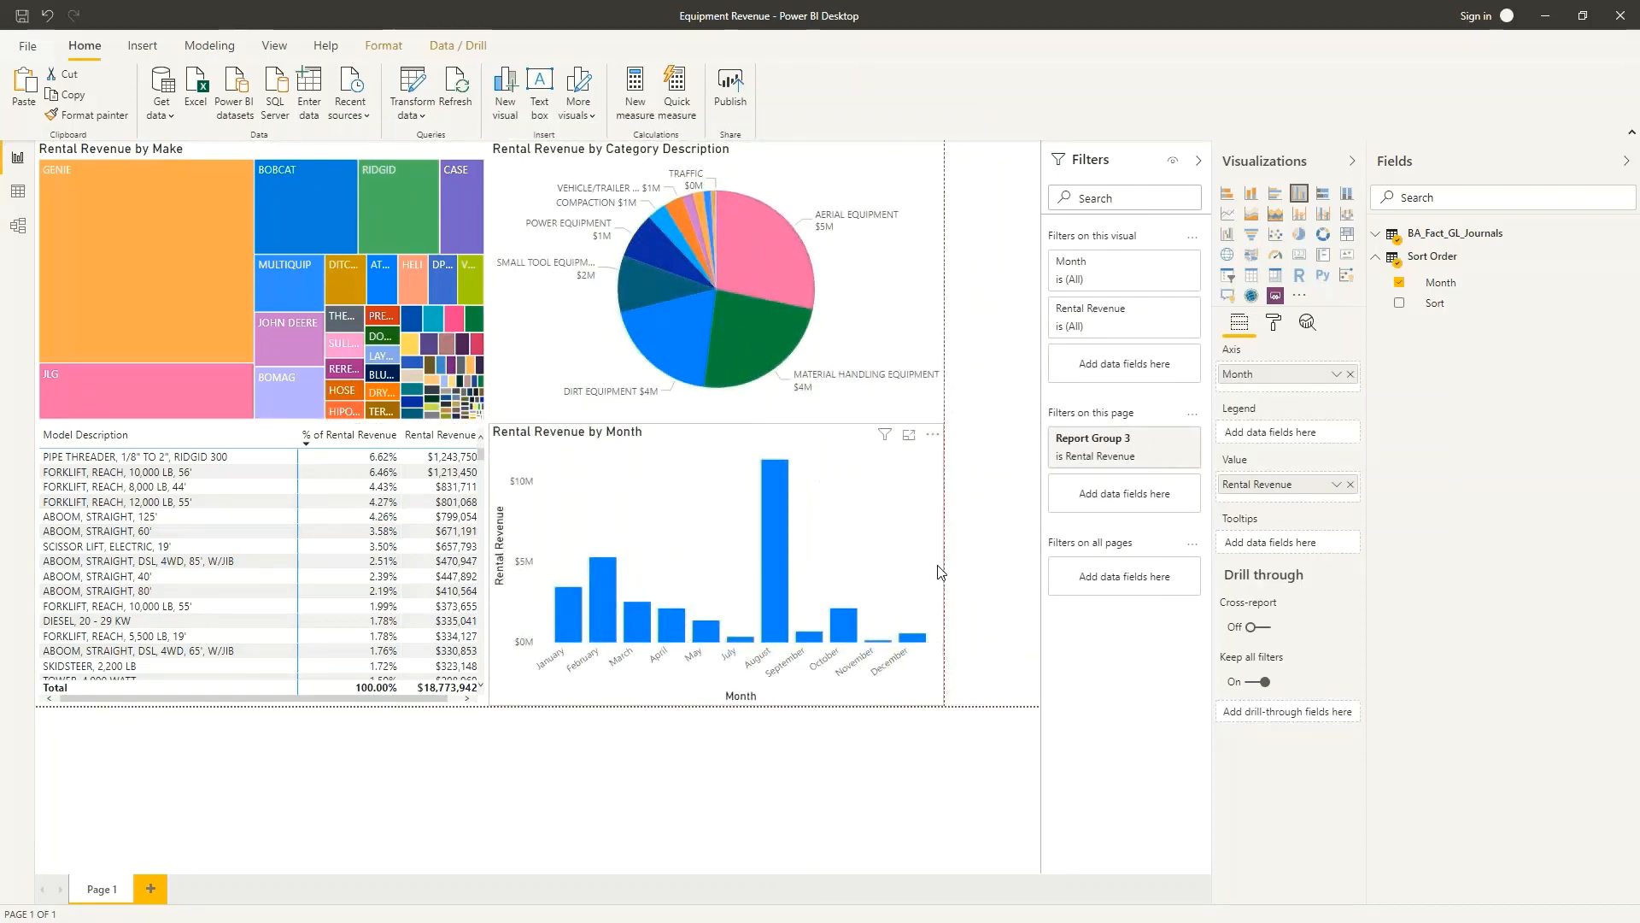
pyautogui.click(996, 373)
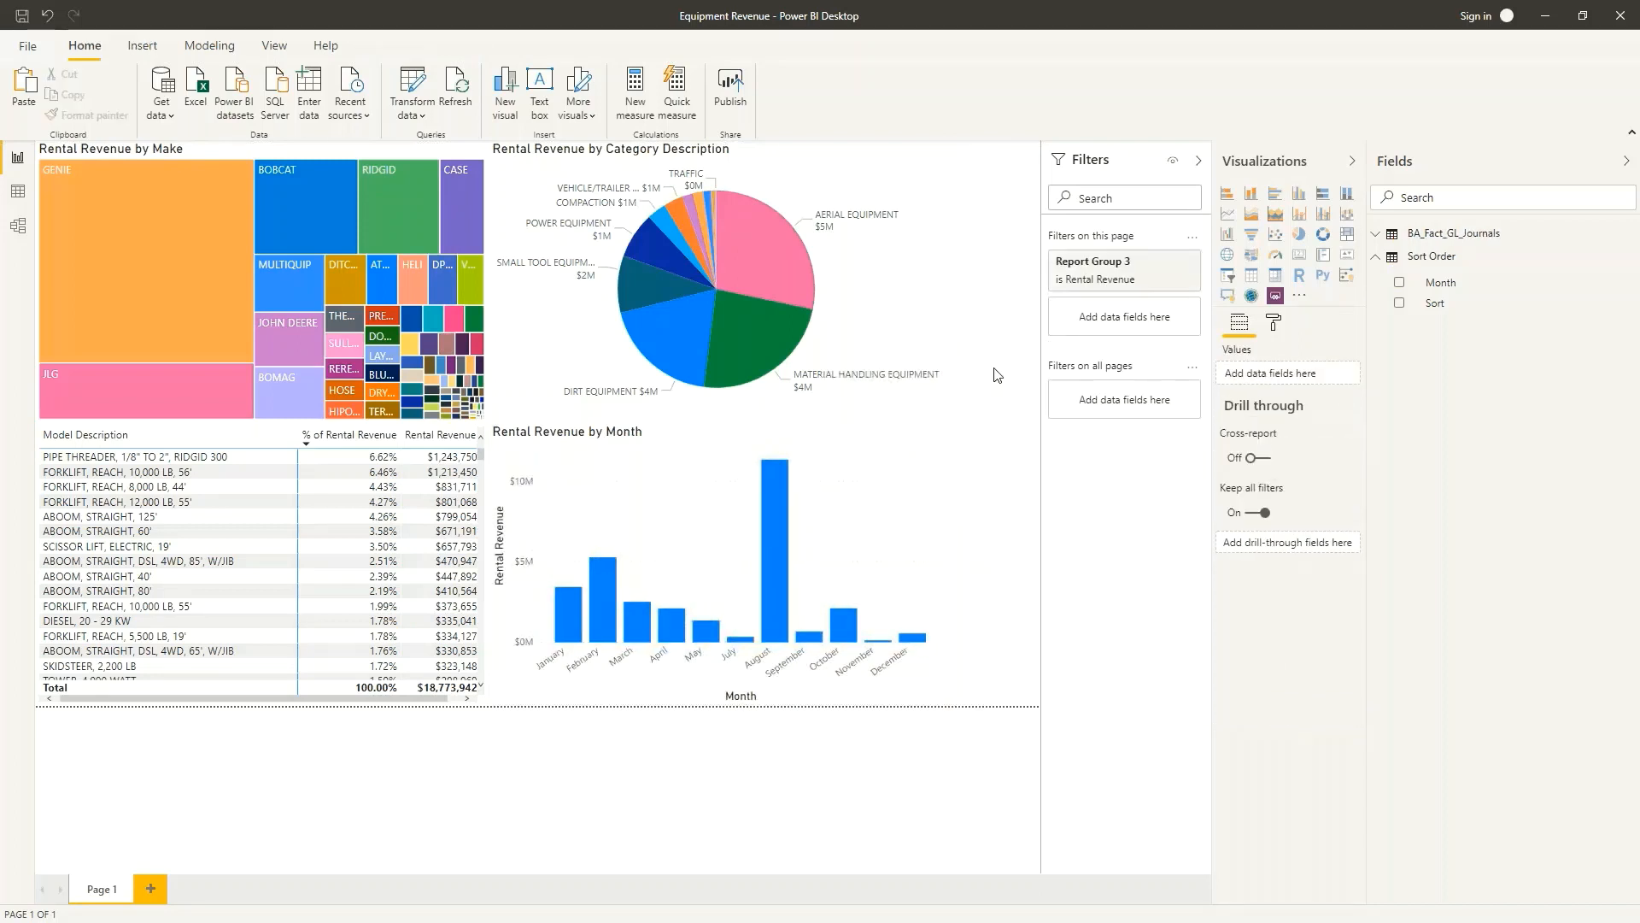
# Insert a slicer and fit it into the free strip beside the pie chart, at the page's upper corner
pyautogui.click(1228, 277)
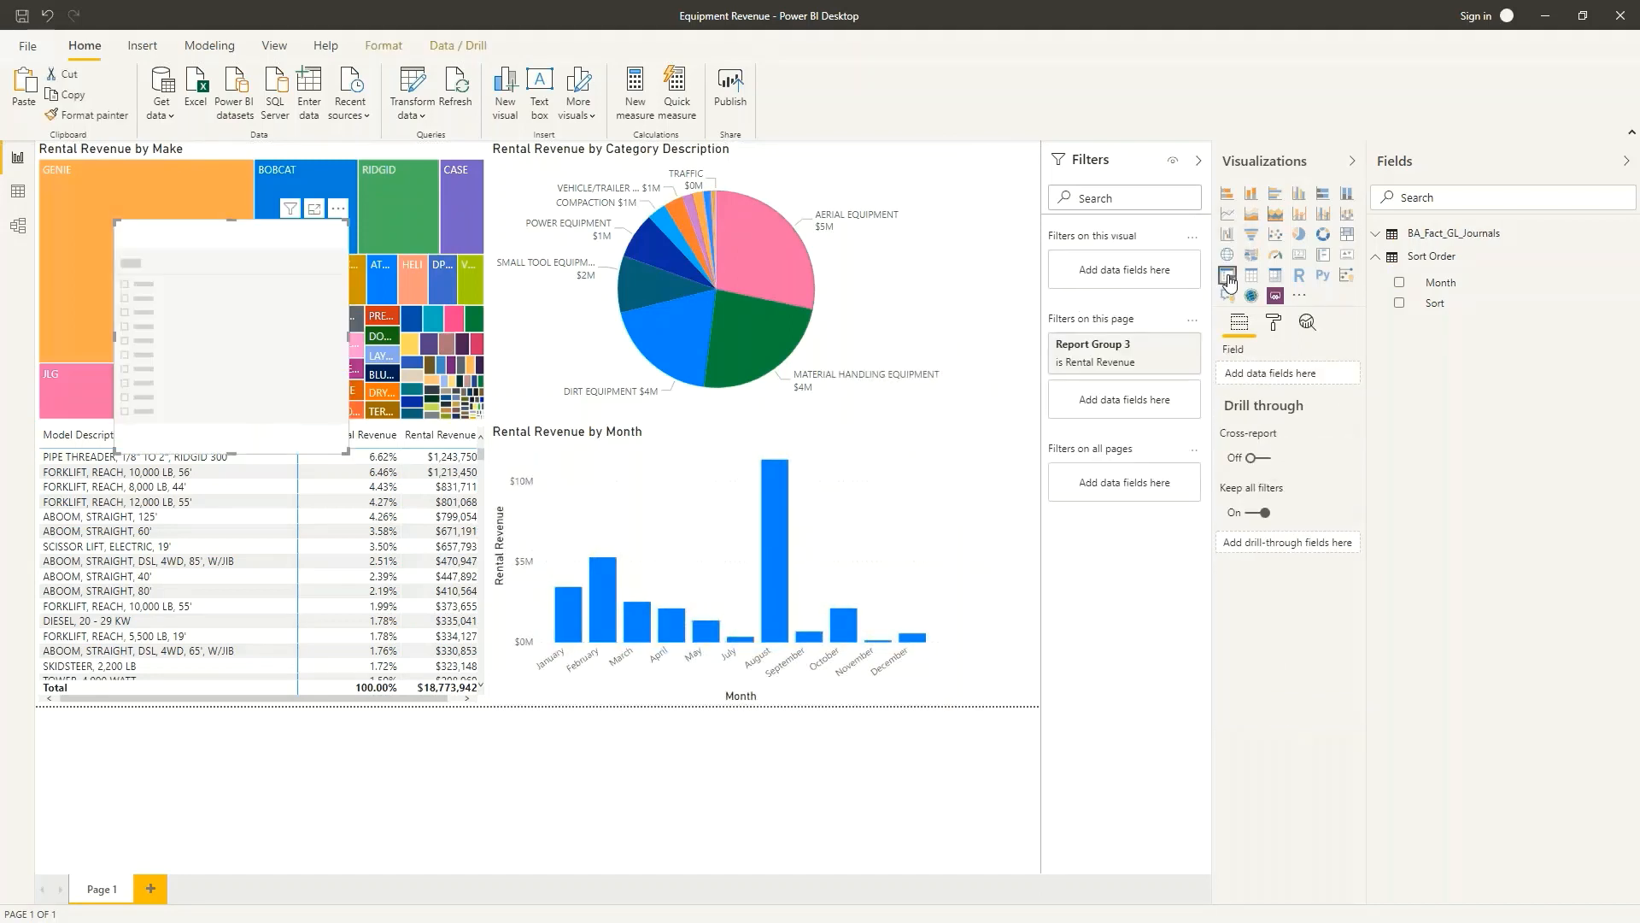
pyautogui.moveTo(290, 277); pyautogui.dragTo(983, 200)
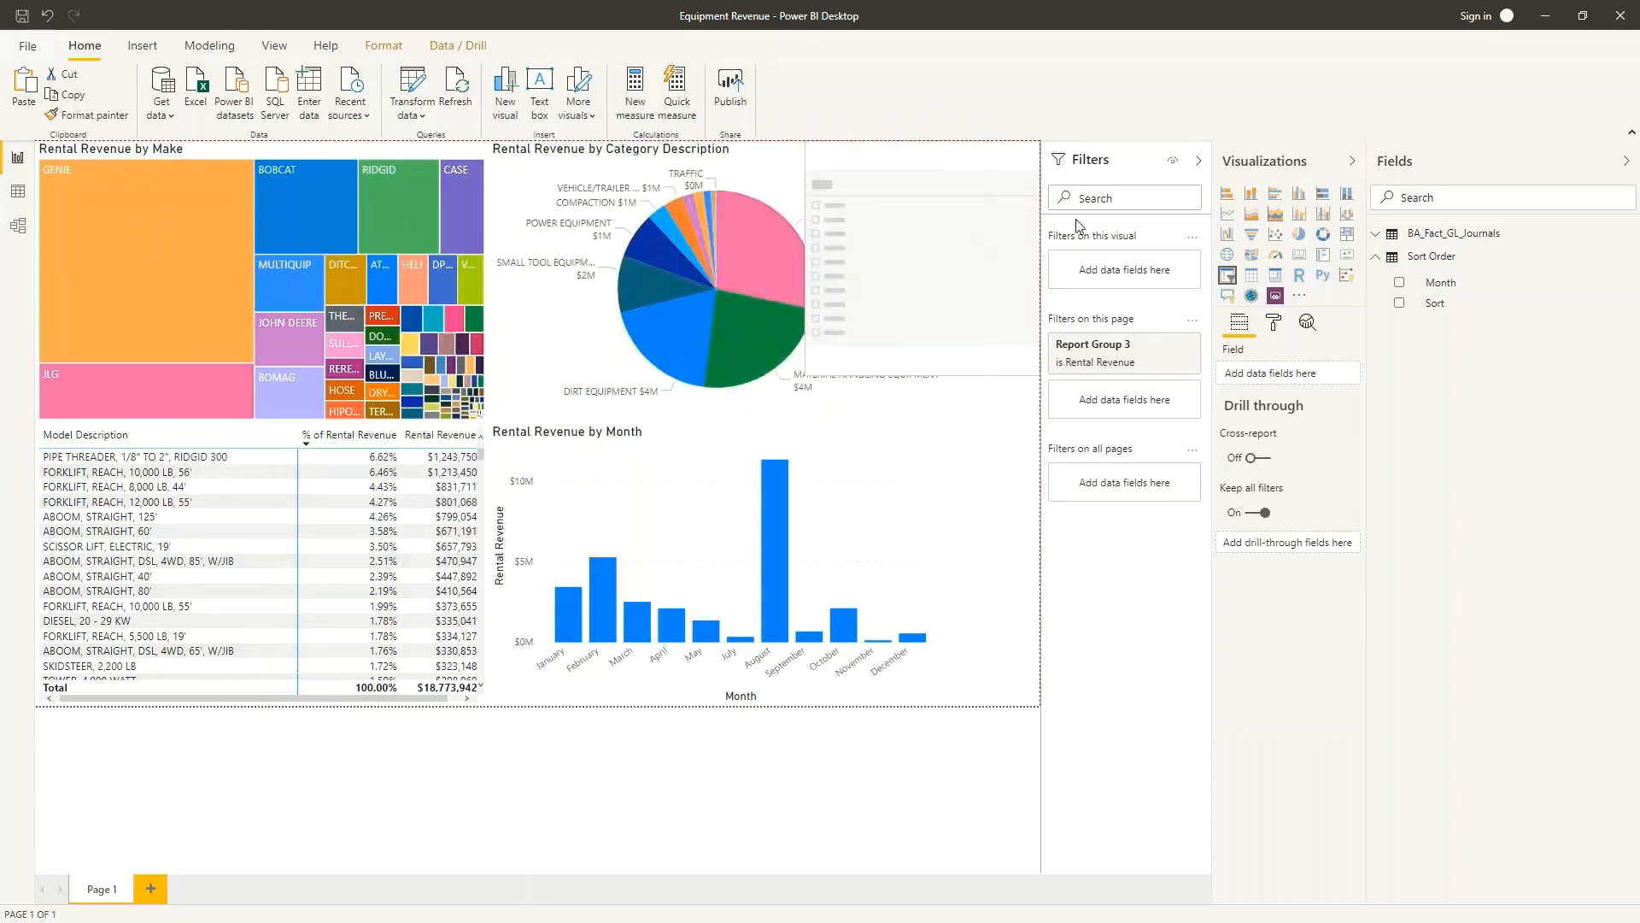
pyautogui.moveTo(797, 368); pyautogui.dragTo(946, 381)
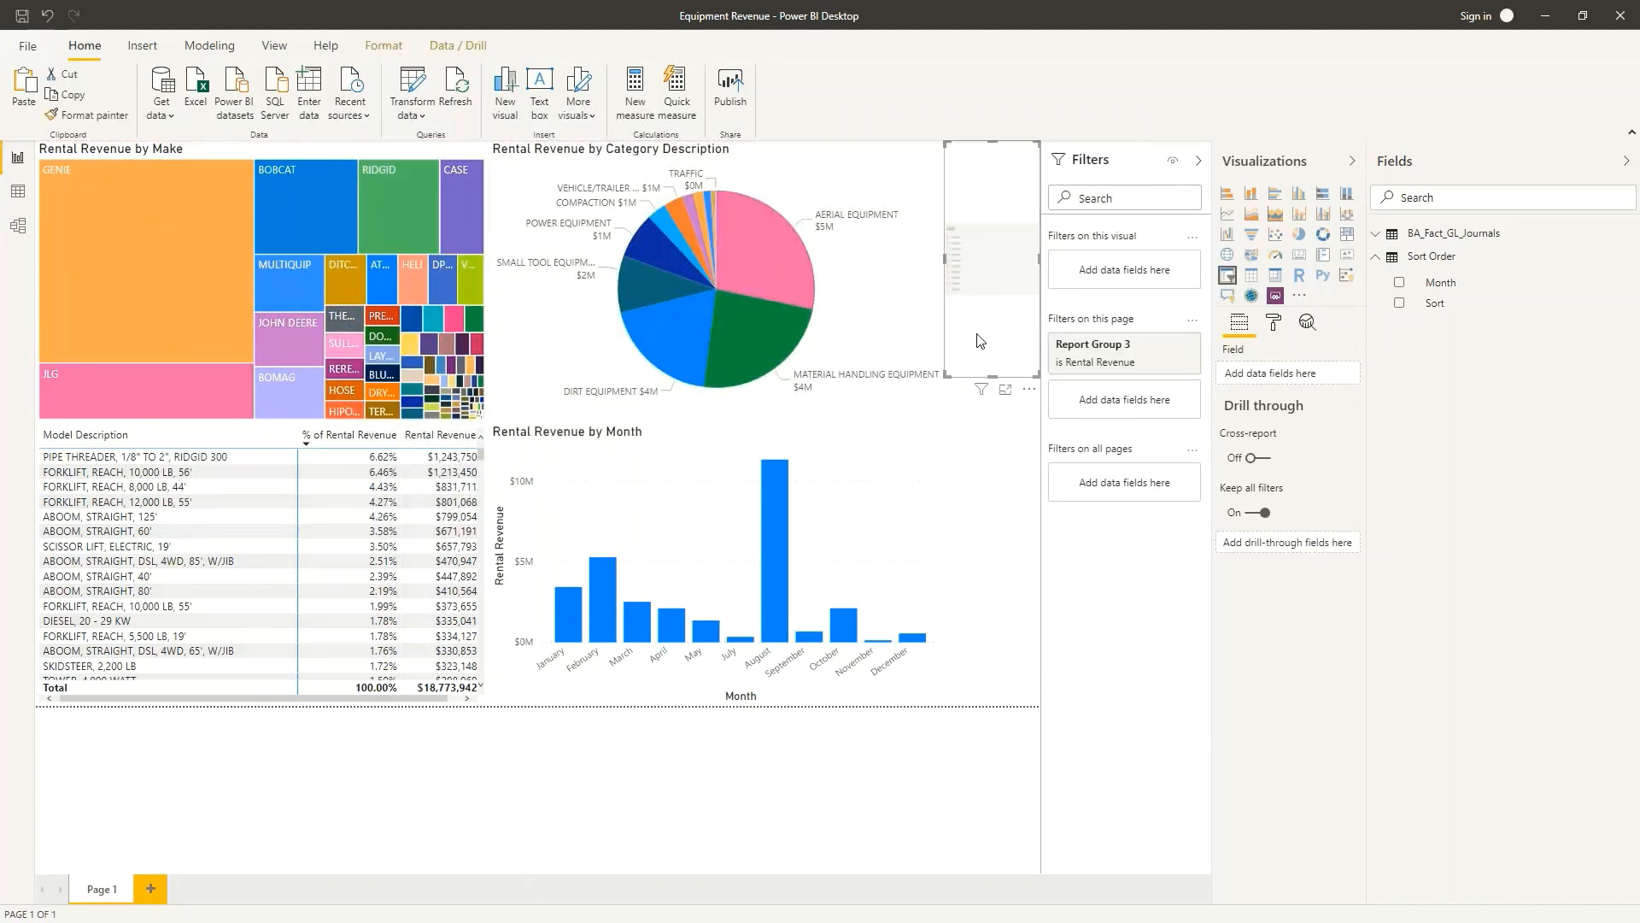
# Add Period - Year from BA_Fact_GL_Journals to the slicer and shorten it to fit its list of years
pyautogui.click(1380, 258)
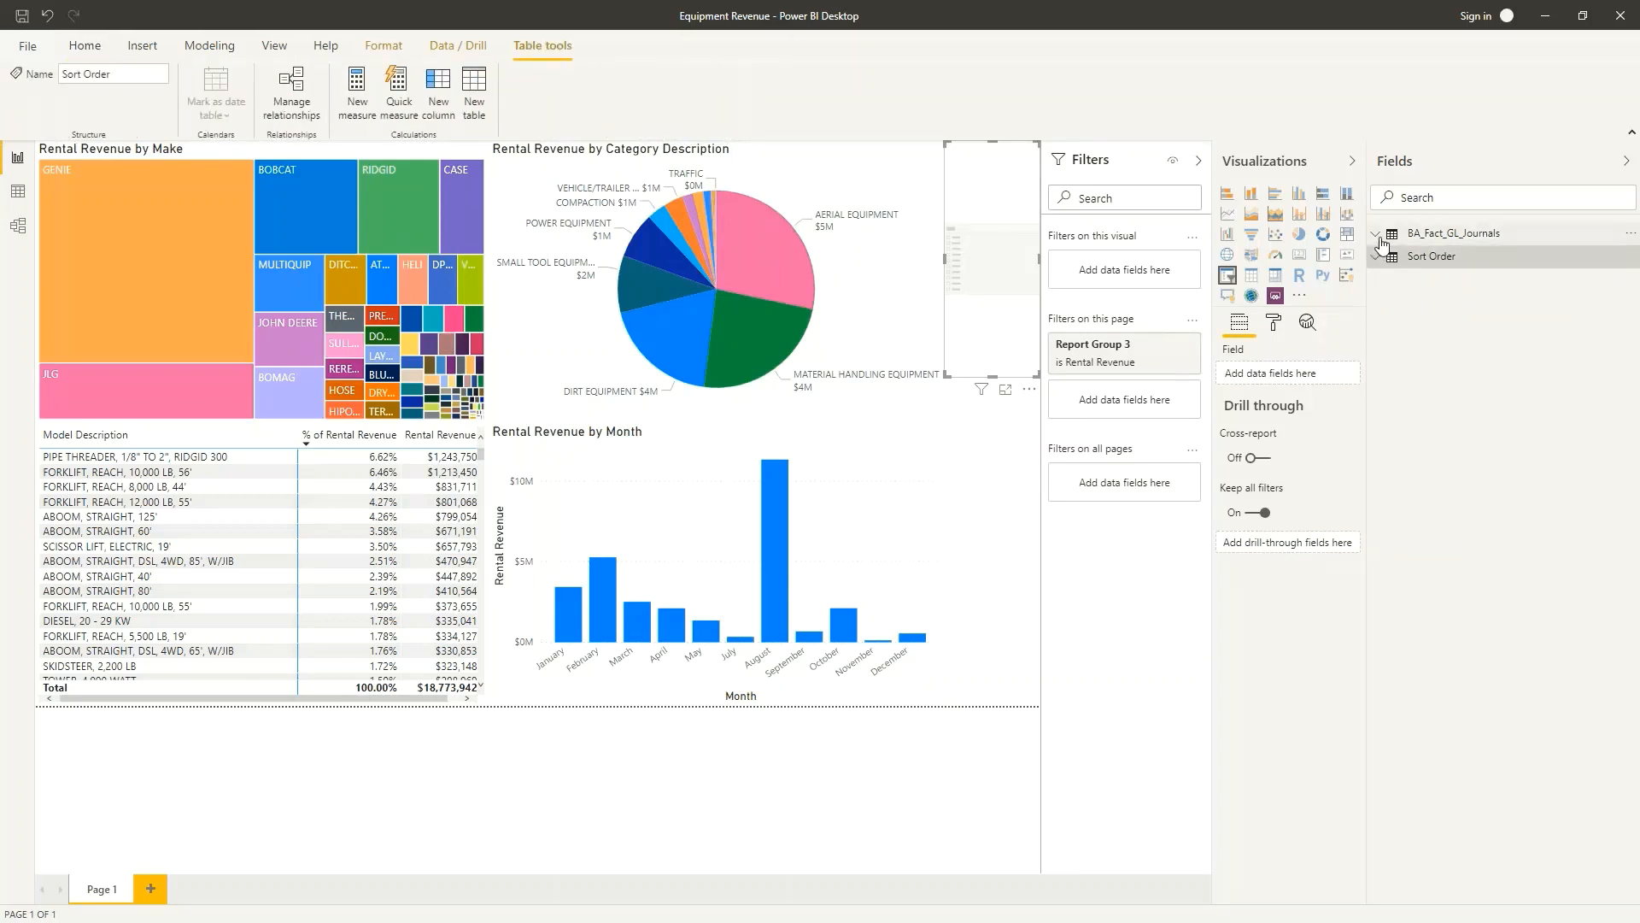
pyautogui.click(1452, 233)
pyautogui.scroll(-5, 1499, 367)
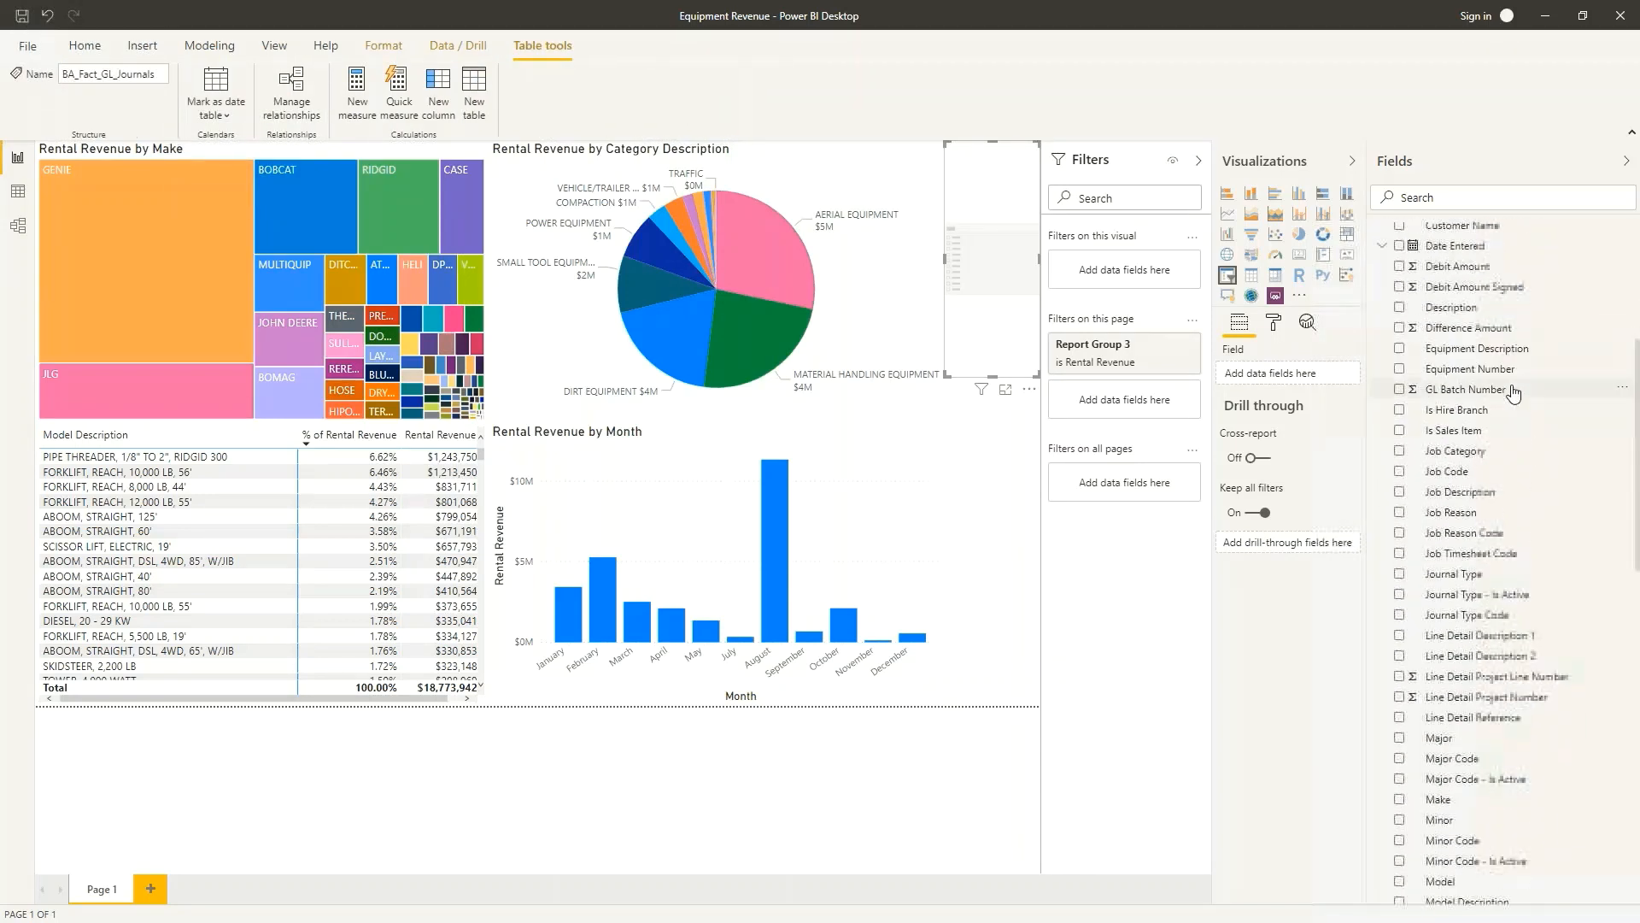
pyautogui.scroll(1, 1517, 376)
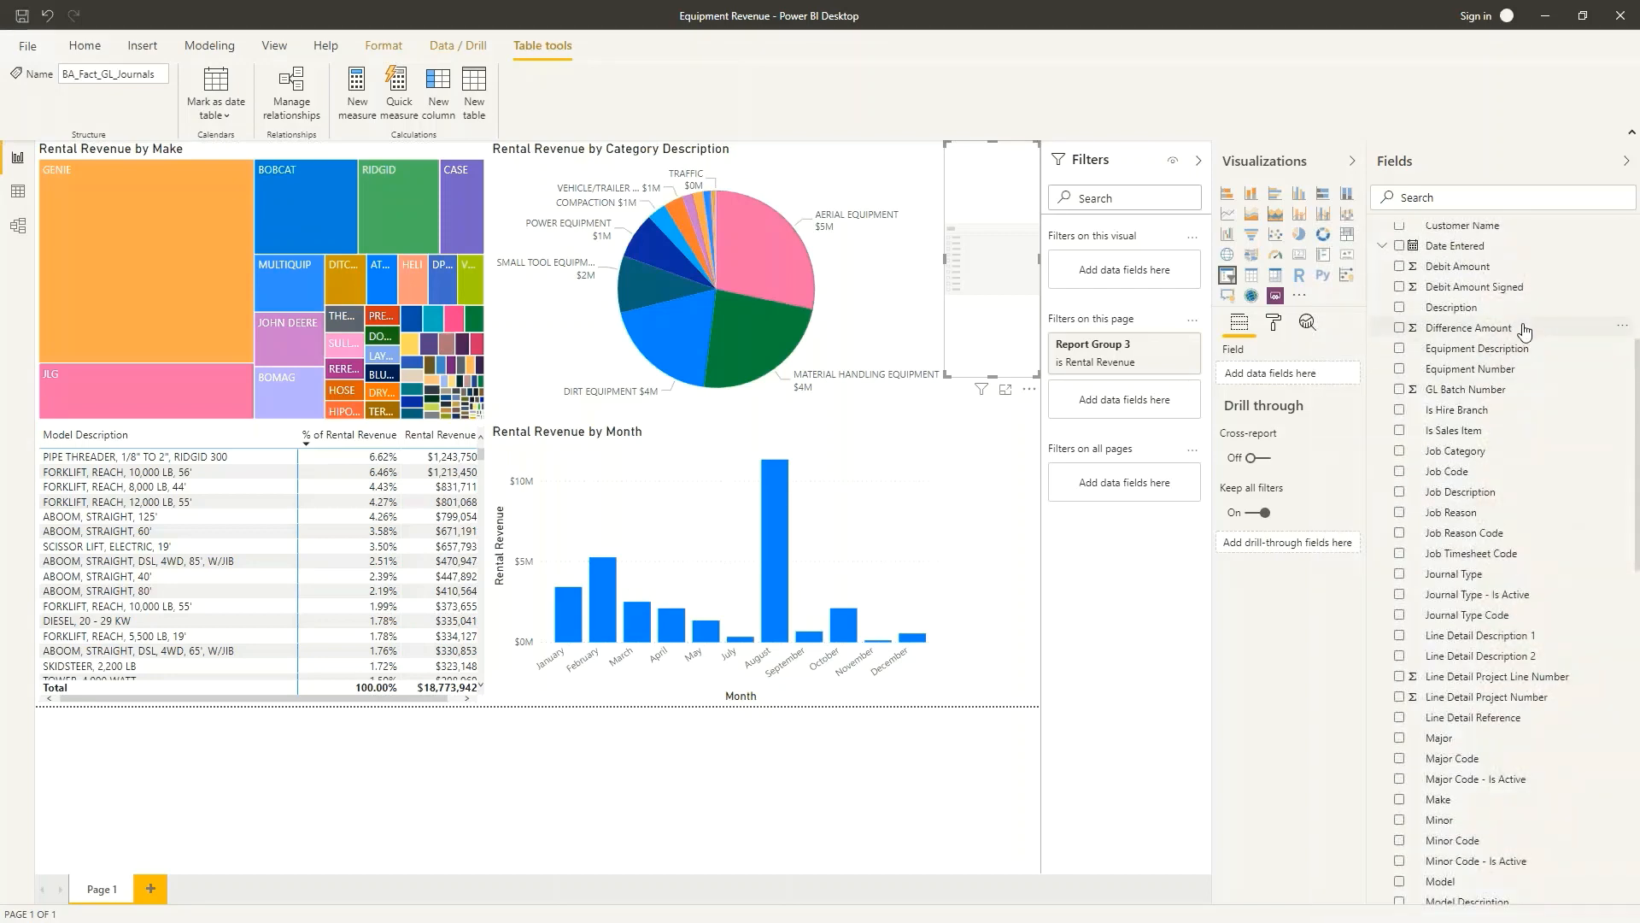
pyautogui.scroll(-5, 1534, 341)
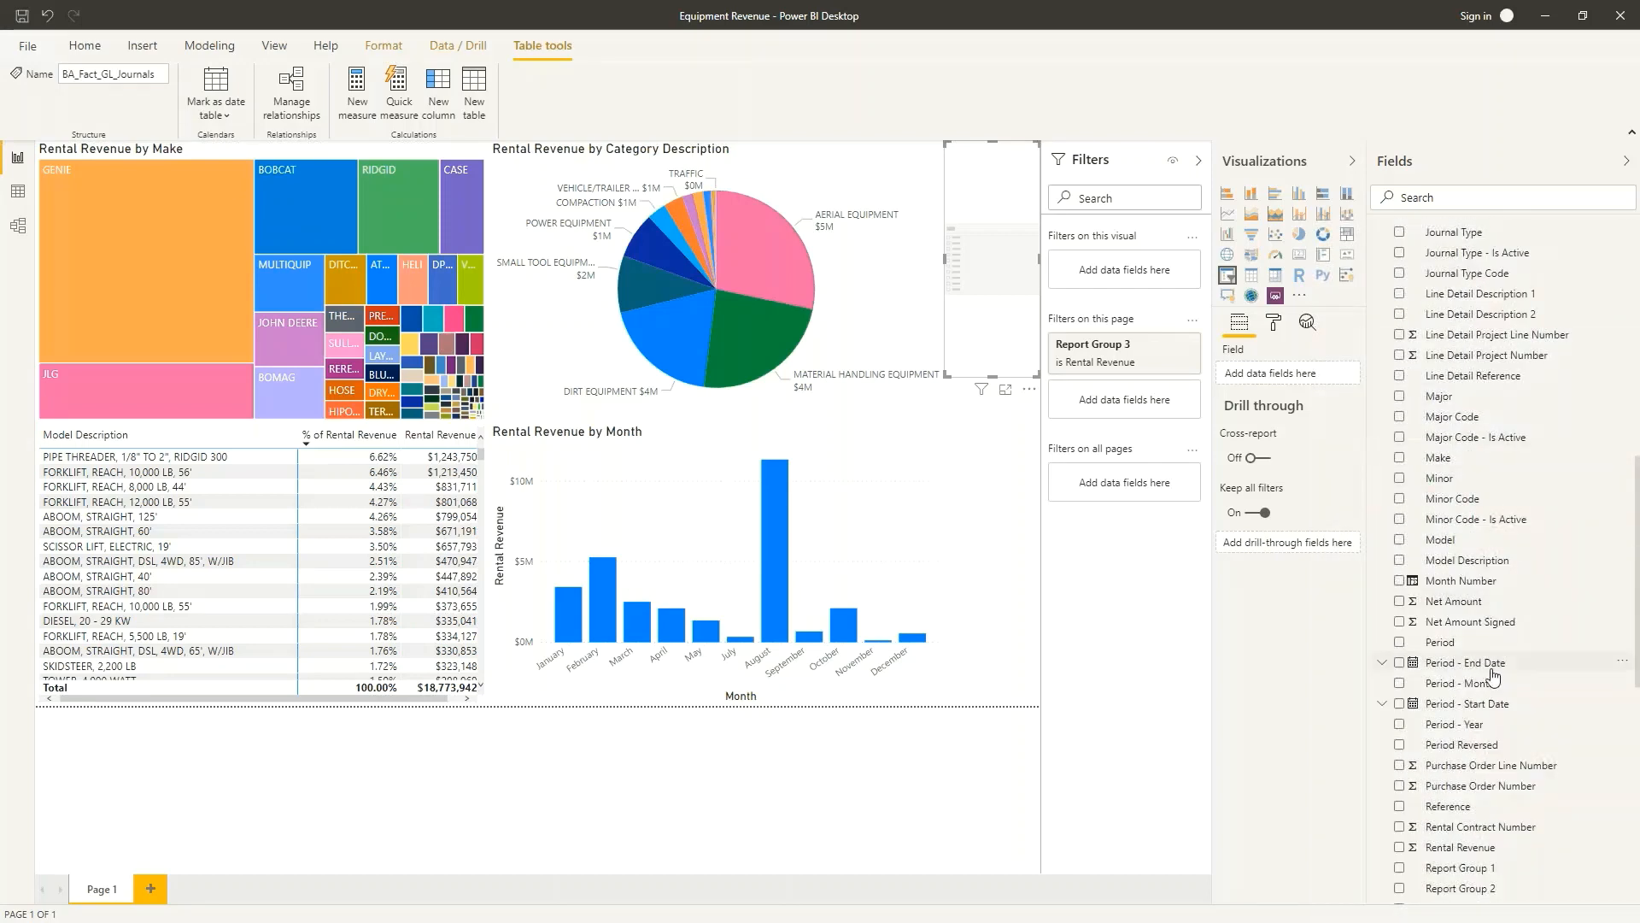
pyautogui.moveTo(1456, 726); pyautogui.dragTo(998, 295)
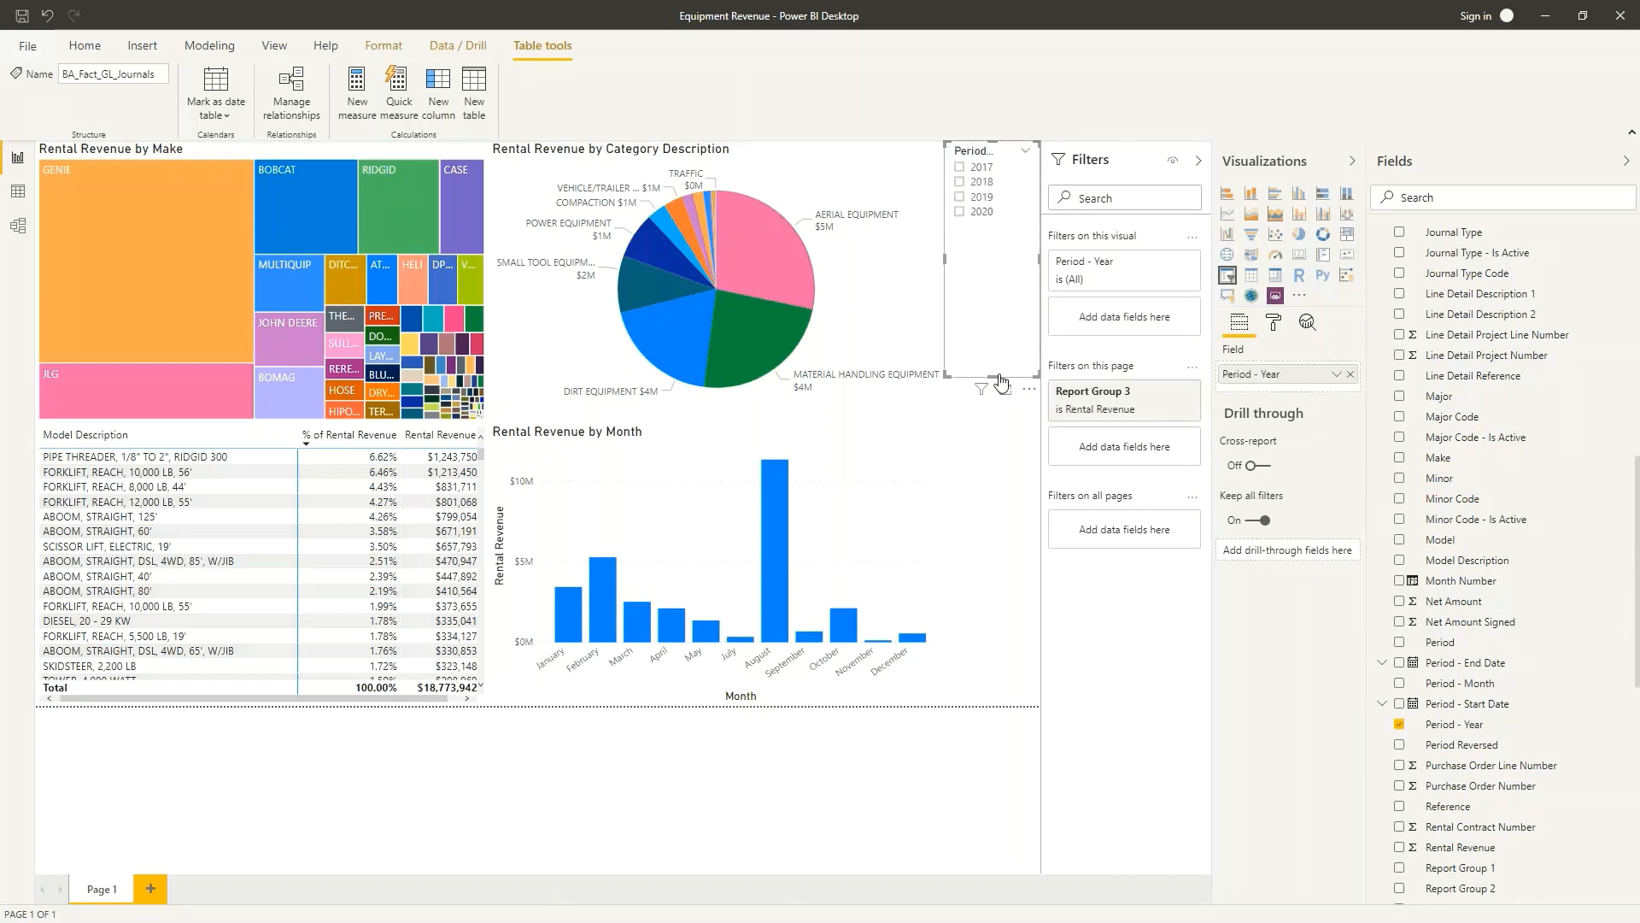
pyautogui.moveTo(996, 373); pyautogui.dragTo(998, 259)
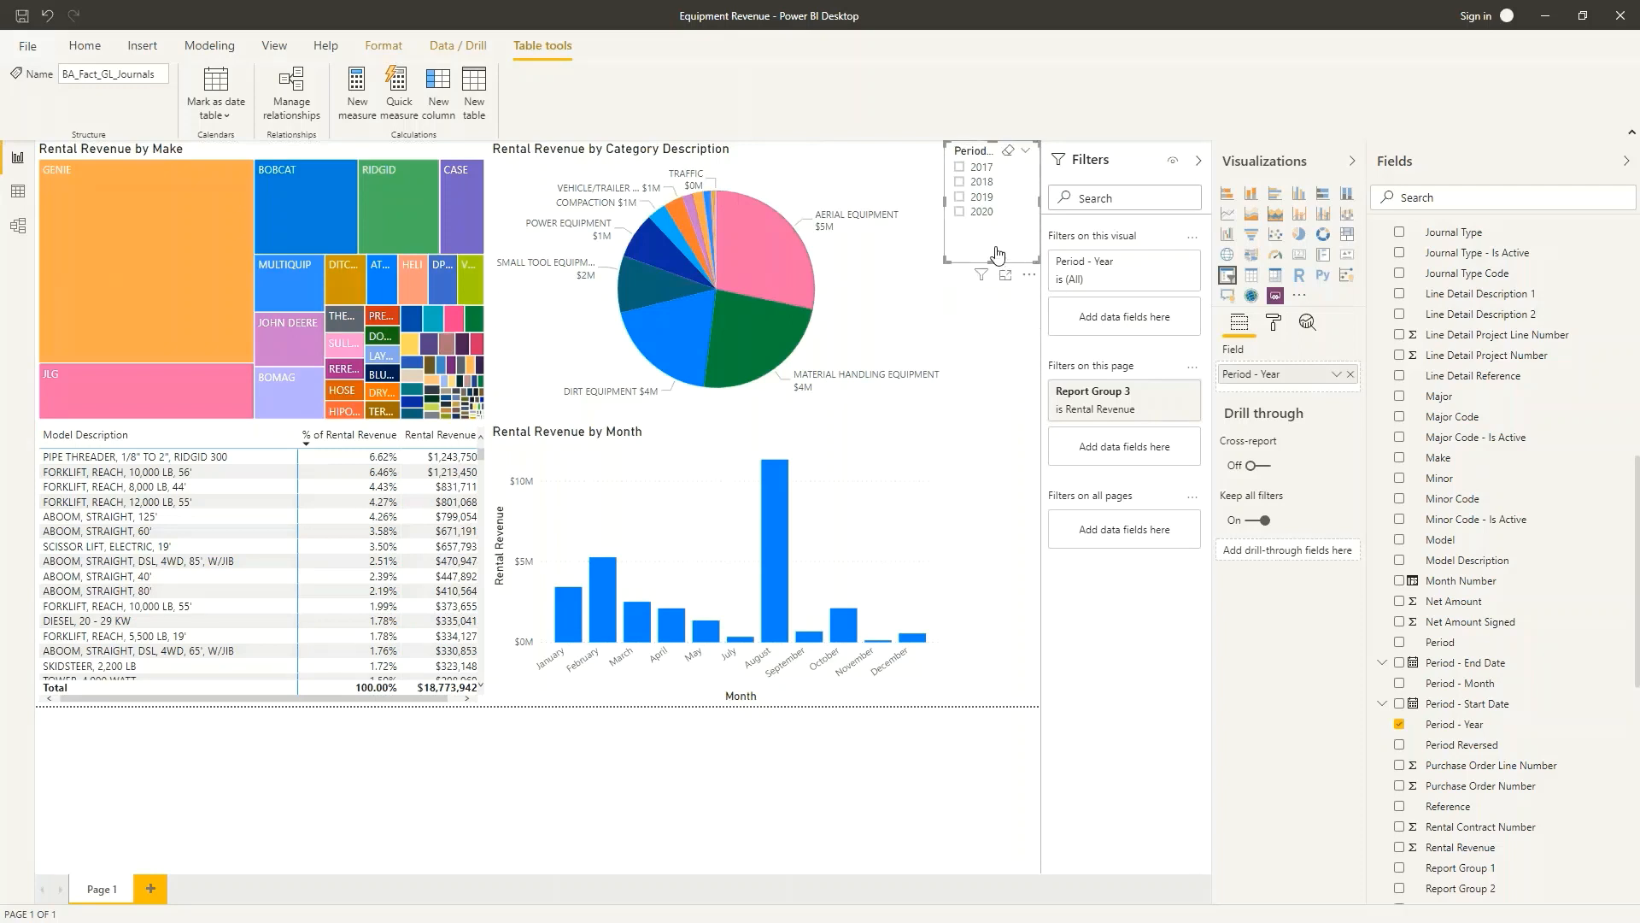
# Filter the report page to 2020 with the year slicer
pyautogui.click(959, 211)
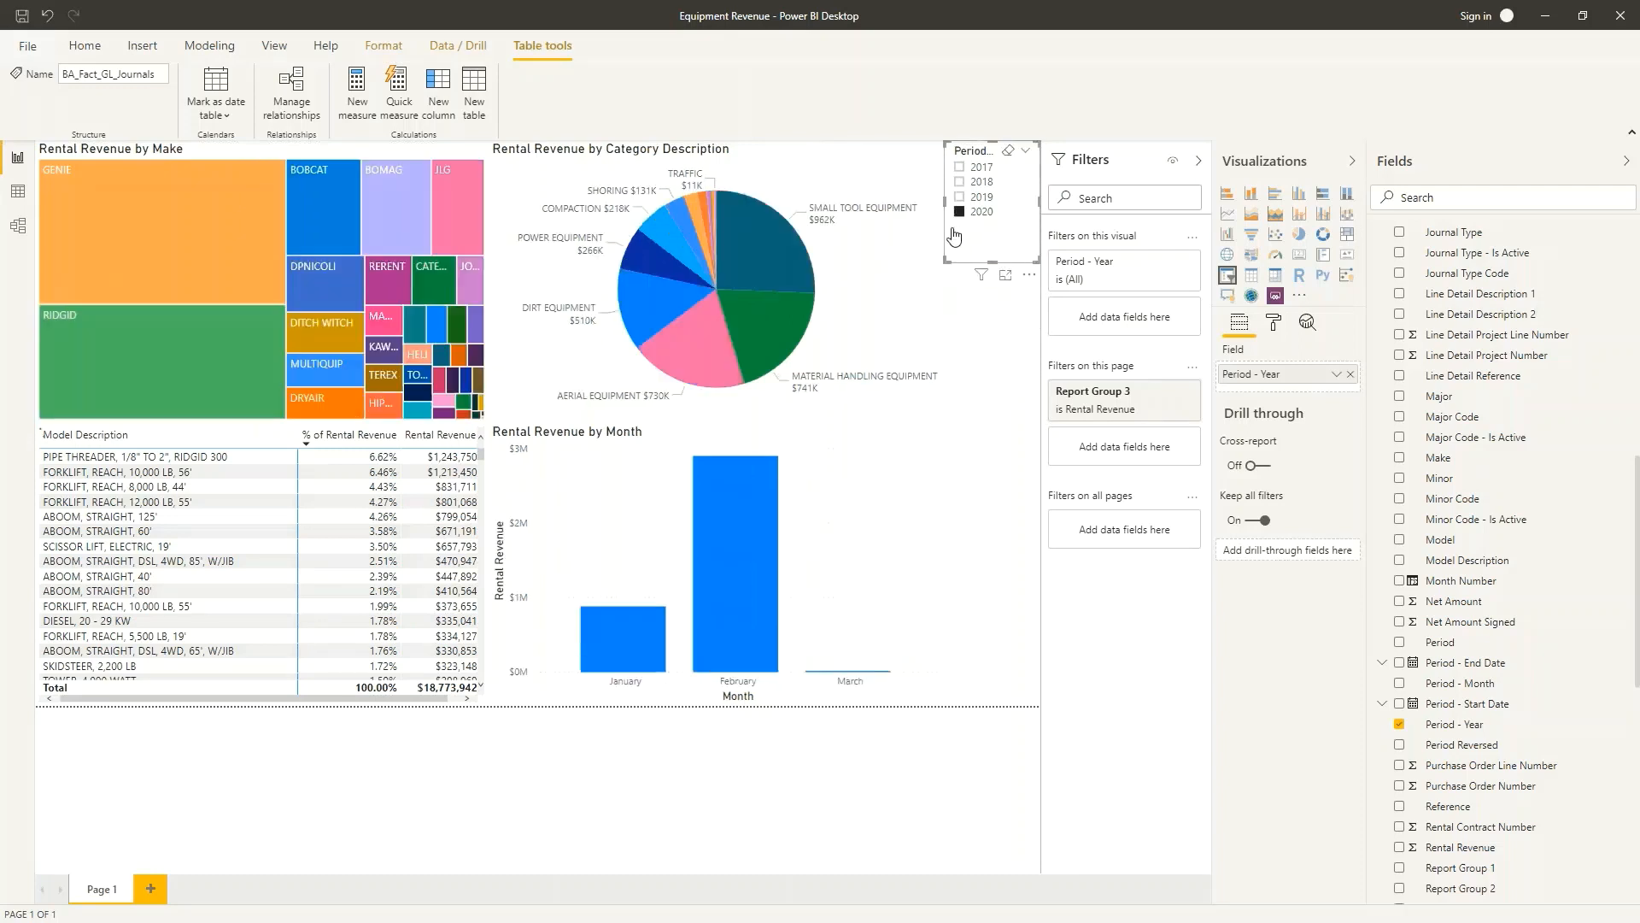
pyautogui.click(996, 346)
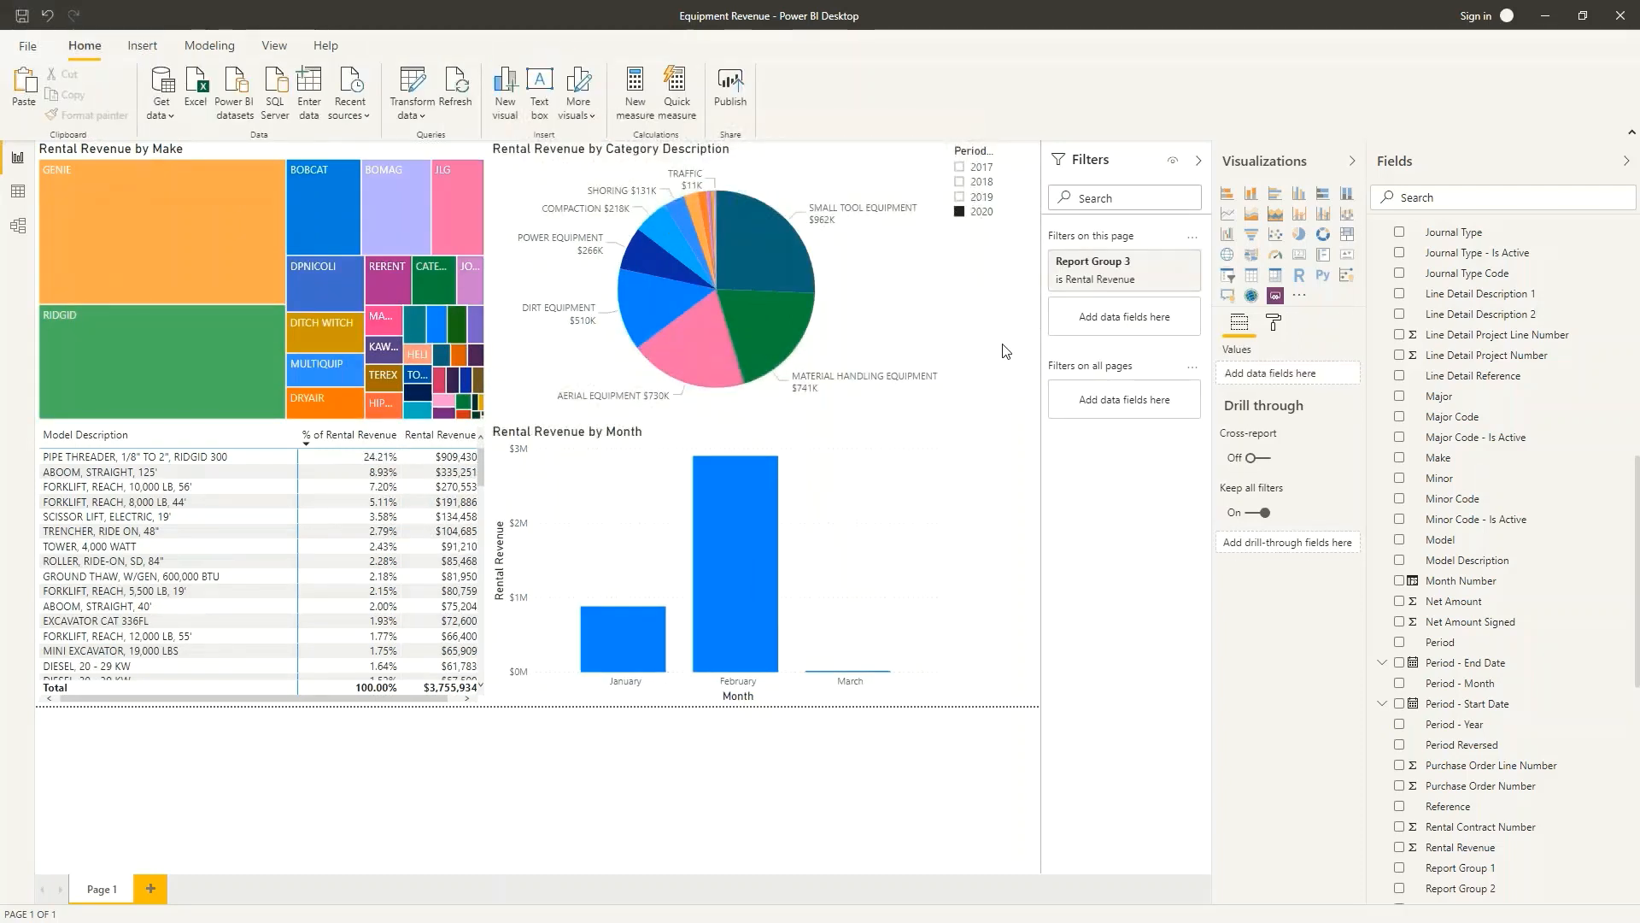
pyautogui.click(1025, 187)
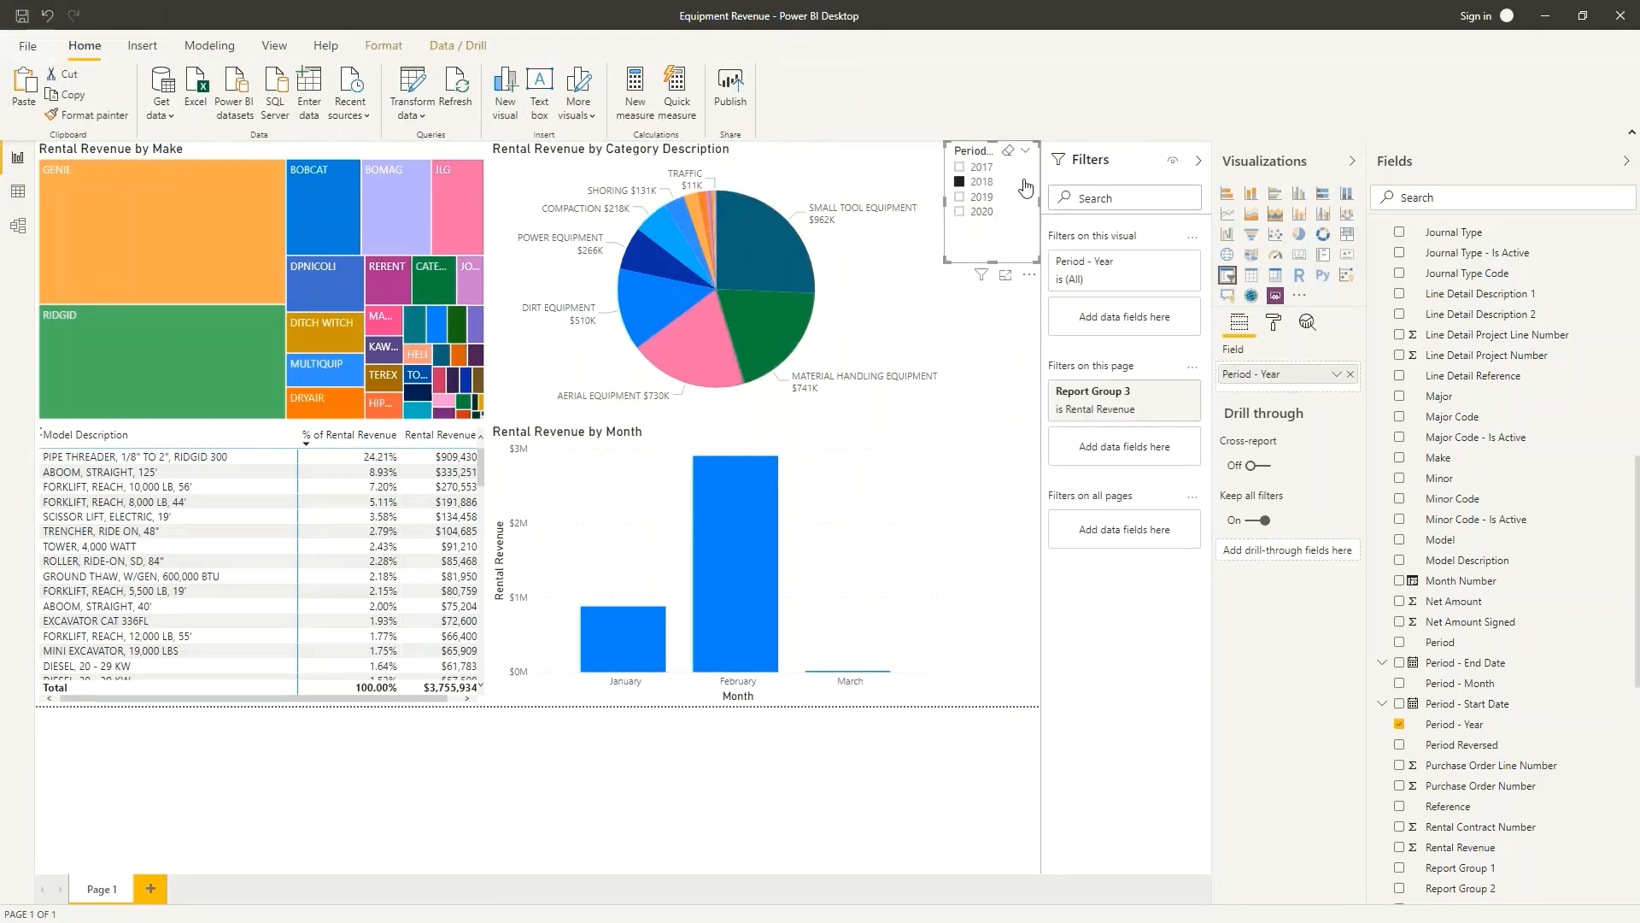
pyautogui.click(959, 211)
# Duplicate the year slicer and place the copy directly beneath the original
pyautogui.hotkey('ctrl', 'c')
pyautogui.hotkey('ctrl', 'v')
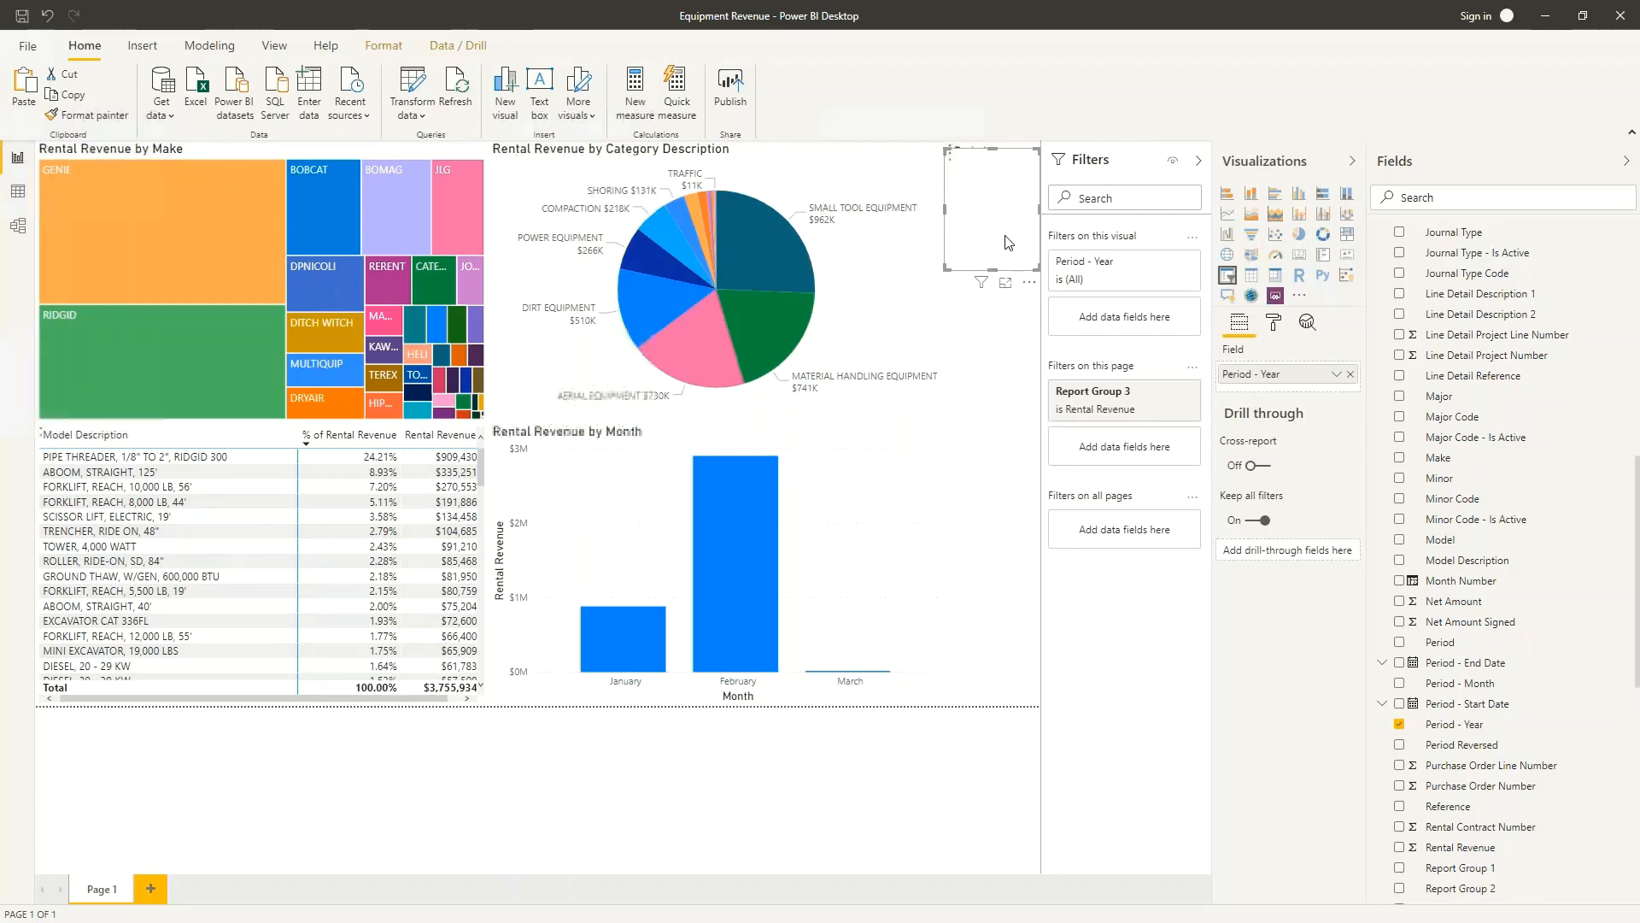
pyautogui.moveTo(1015, 348); pyautogui.dragTo(1018, 329)
# Replace Period - Year with Branch Code as the copied slicer's field
pyautogui.scroll(10, 1512, 350)
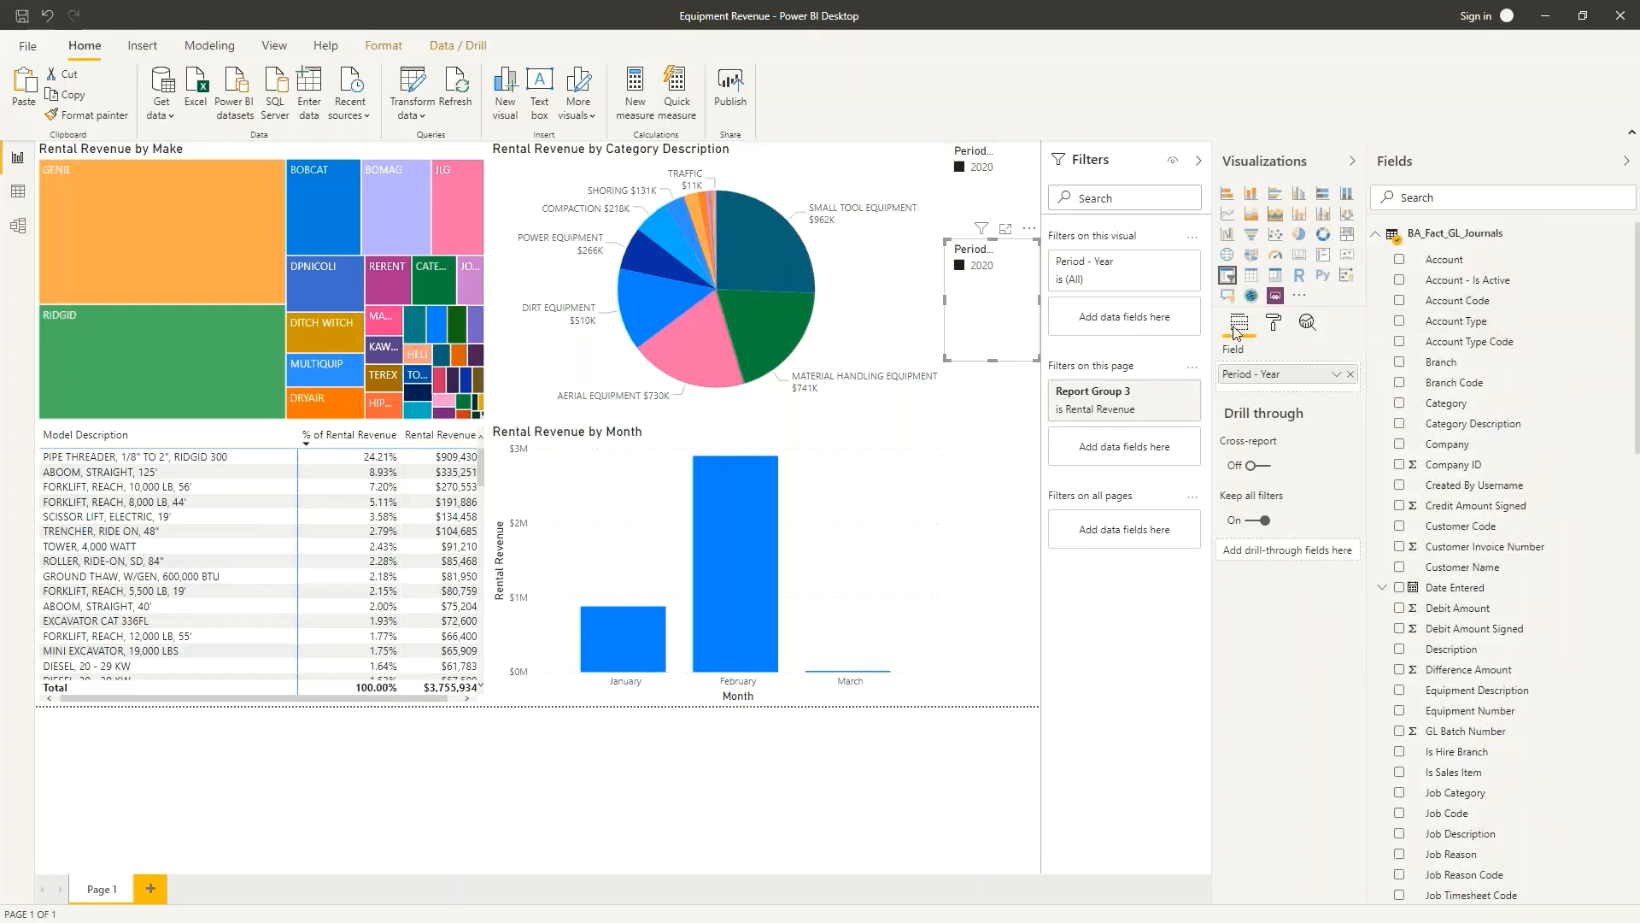
pyautogui.click(1350, 374)
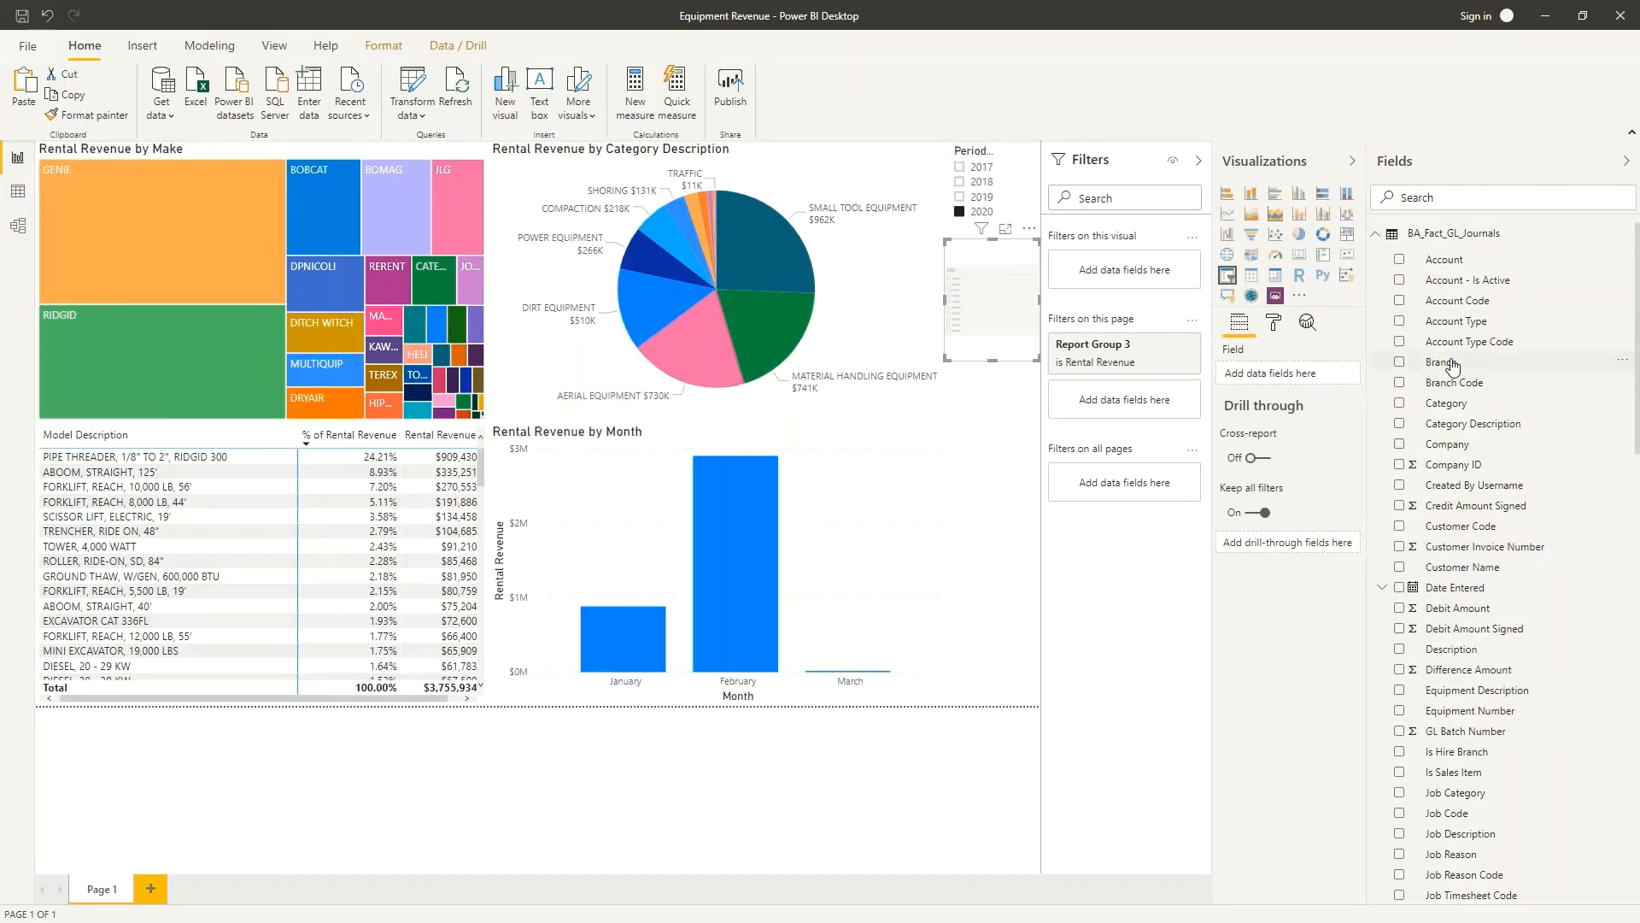
pyautogui.moveTo(1467, 385); pyautogui.dragTo(1290, 383)
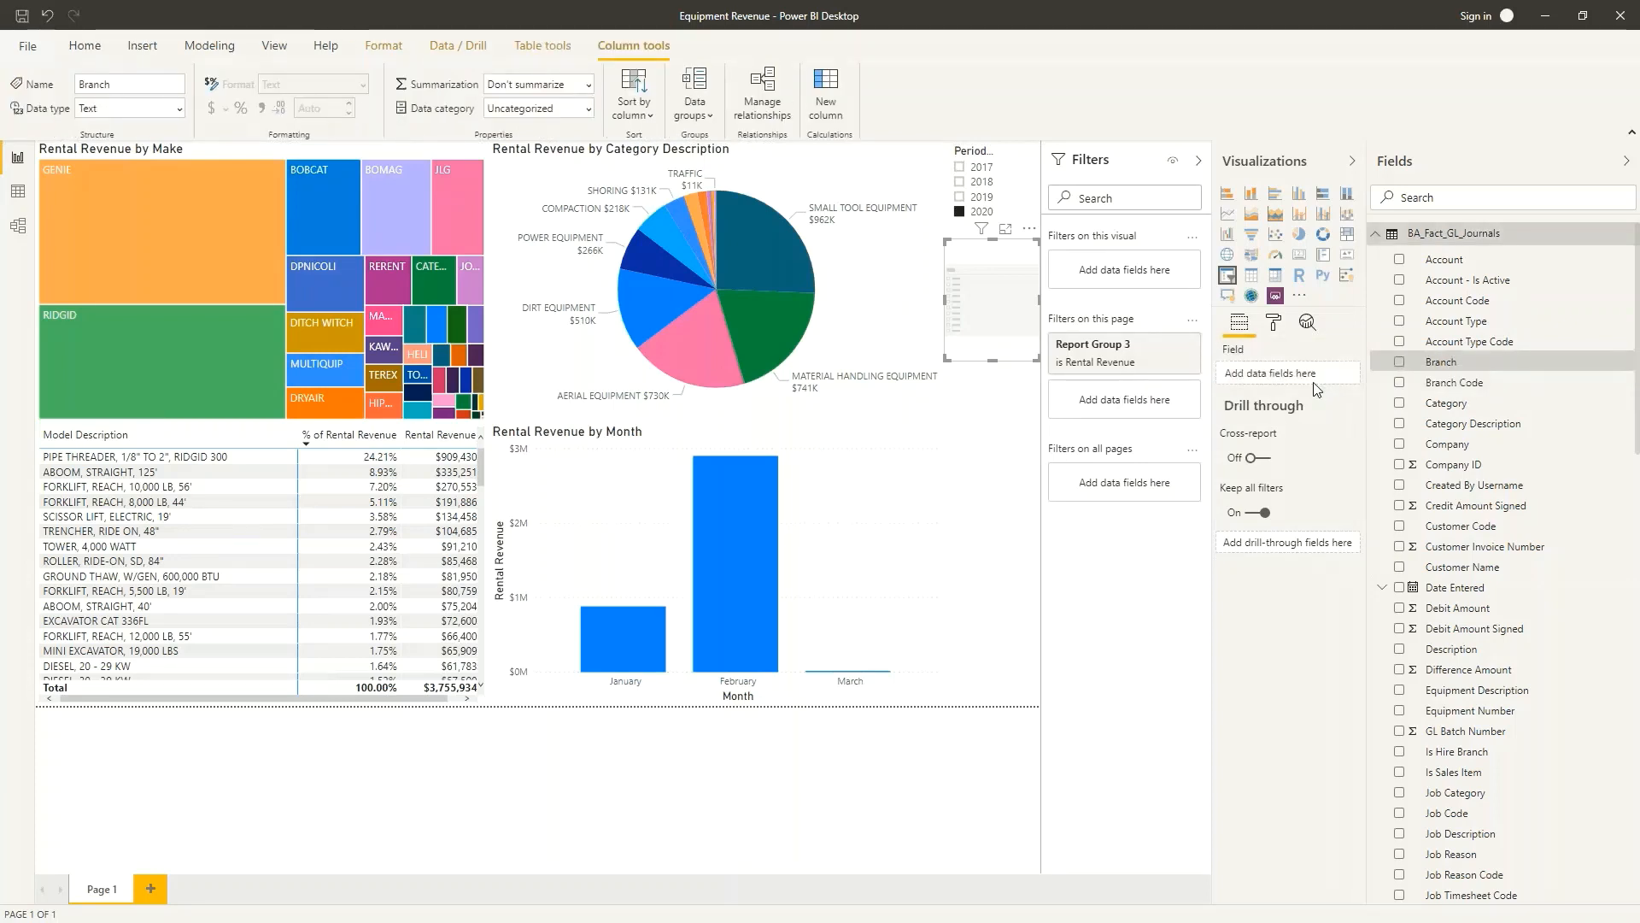
pyautogui.click(989, 405)
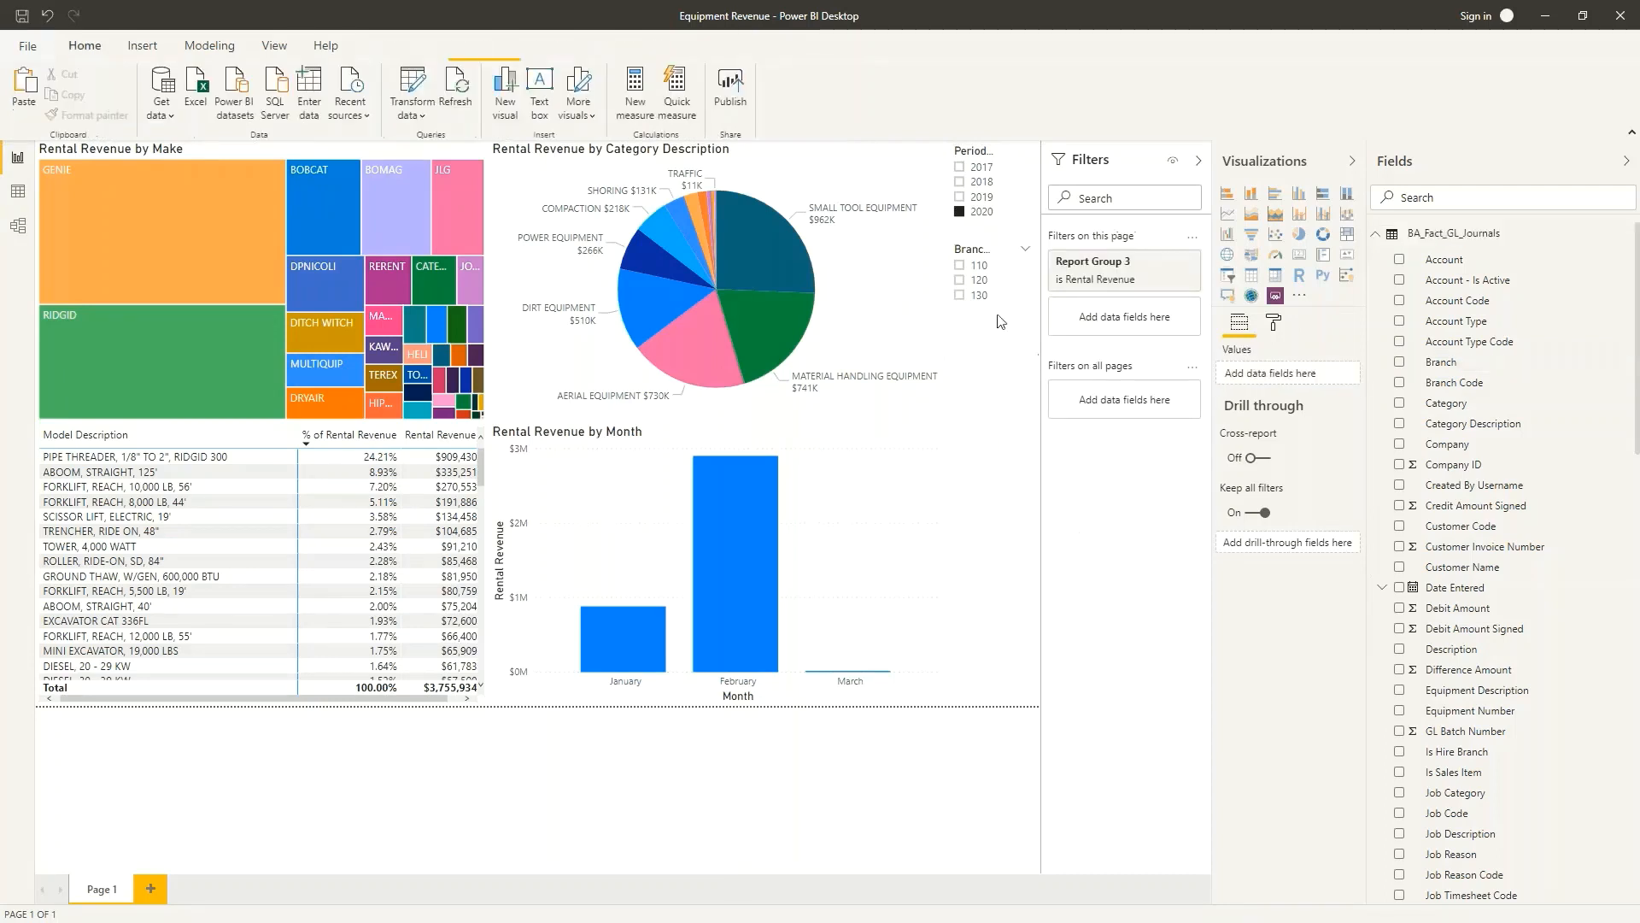
# Test the branch slicer by filtering the page to branch 120, and clear that selection
pyautogui.click(962, 283)
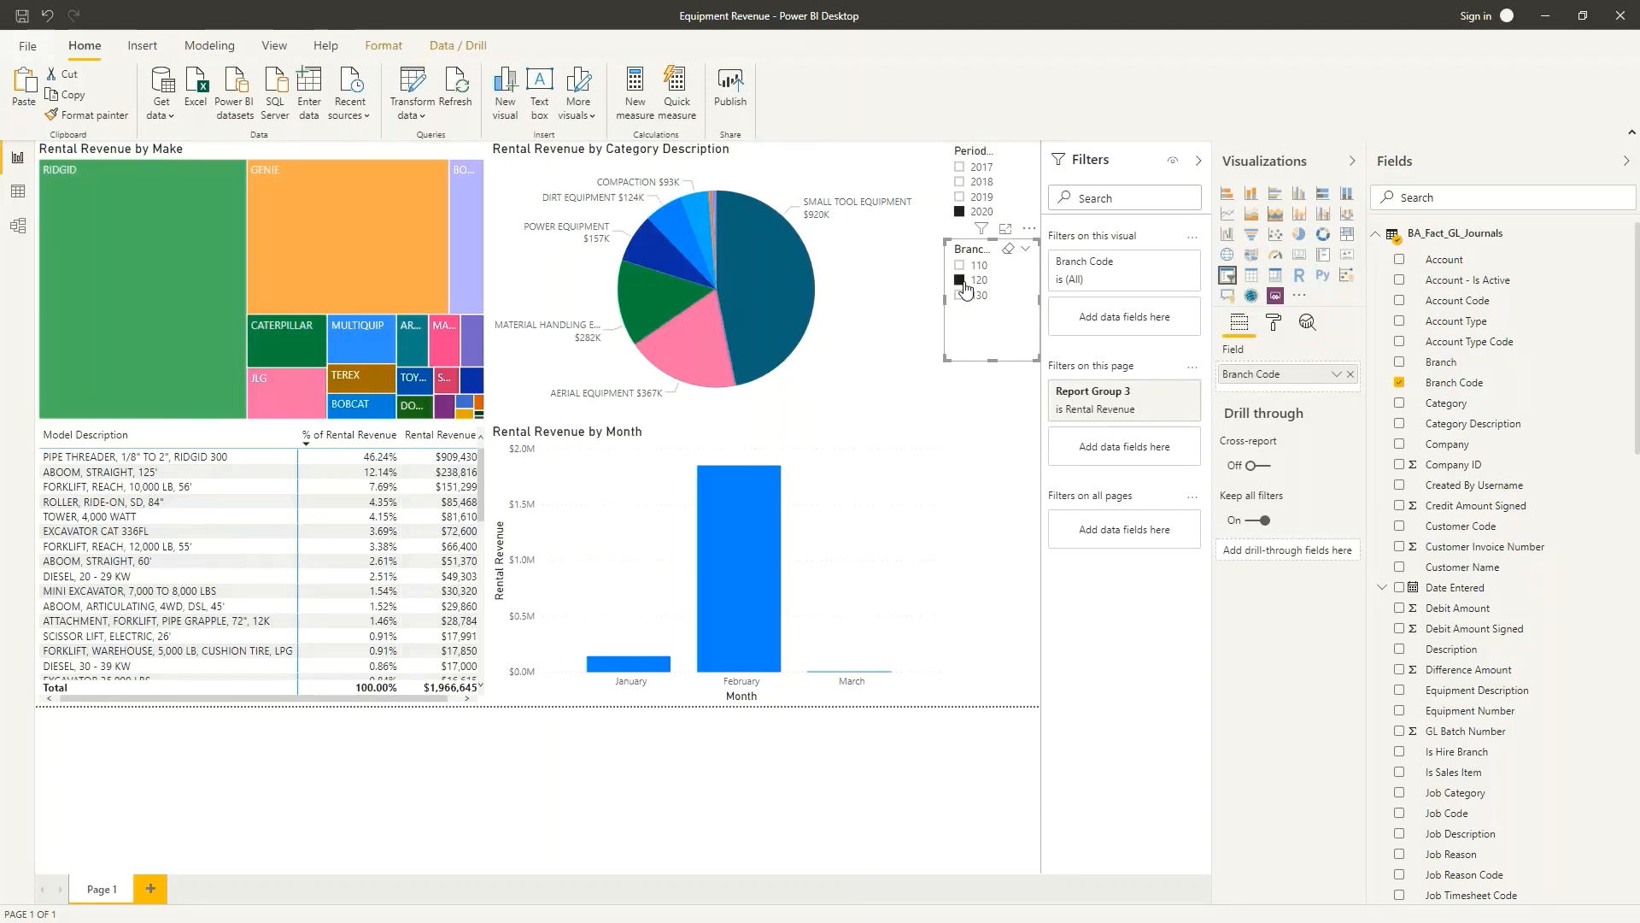
pyautogui.click(963, 282)
pyautogui.click(971, 469)
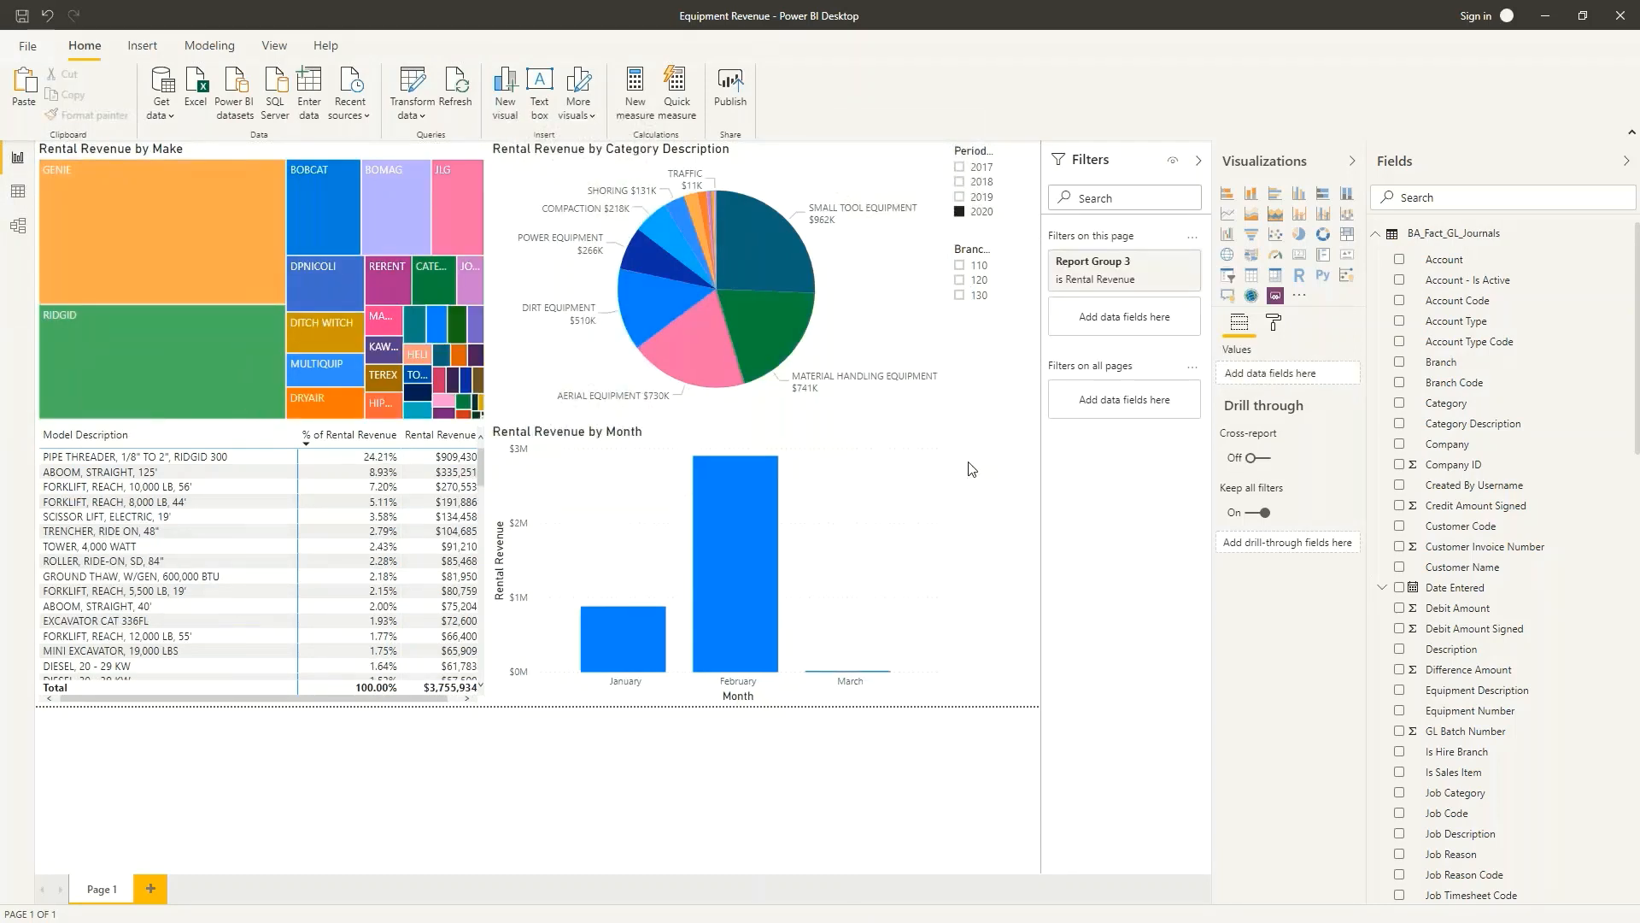
# Cross-filter the page by BOBCAT in the treemap to examine its revenue, and clear the highlight
pyautogui.click(328, 211)
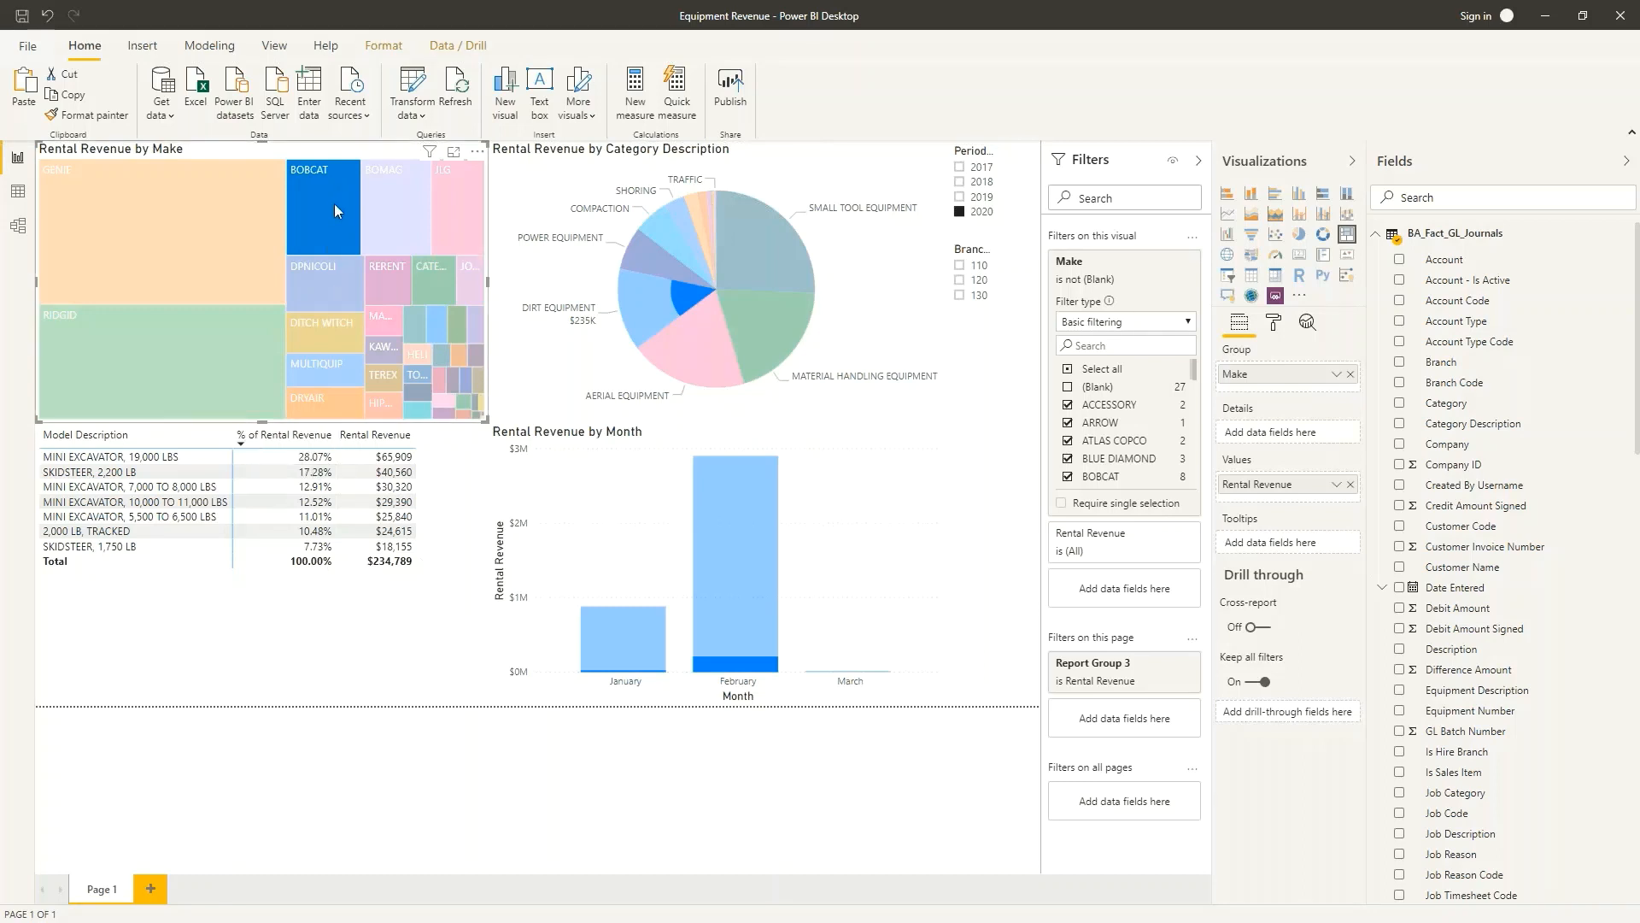
pyautogui.moveTo(335, 210)
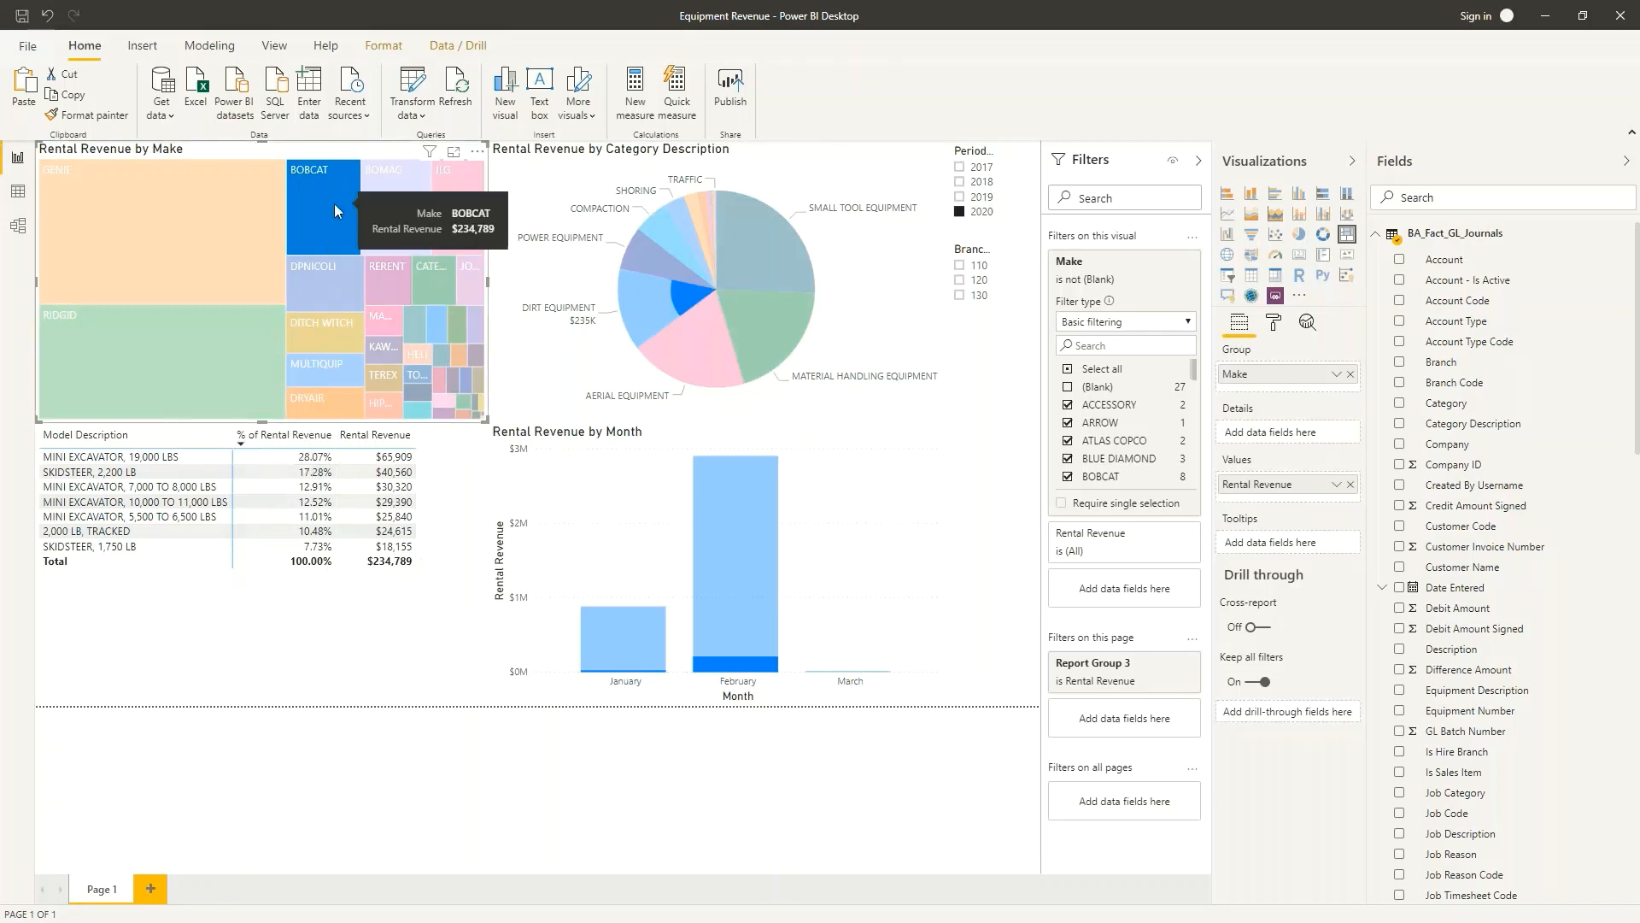
pyautogui.click(342, 652)
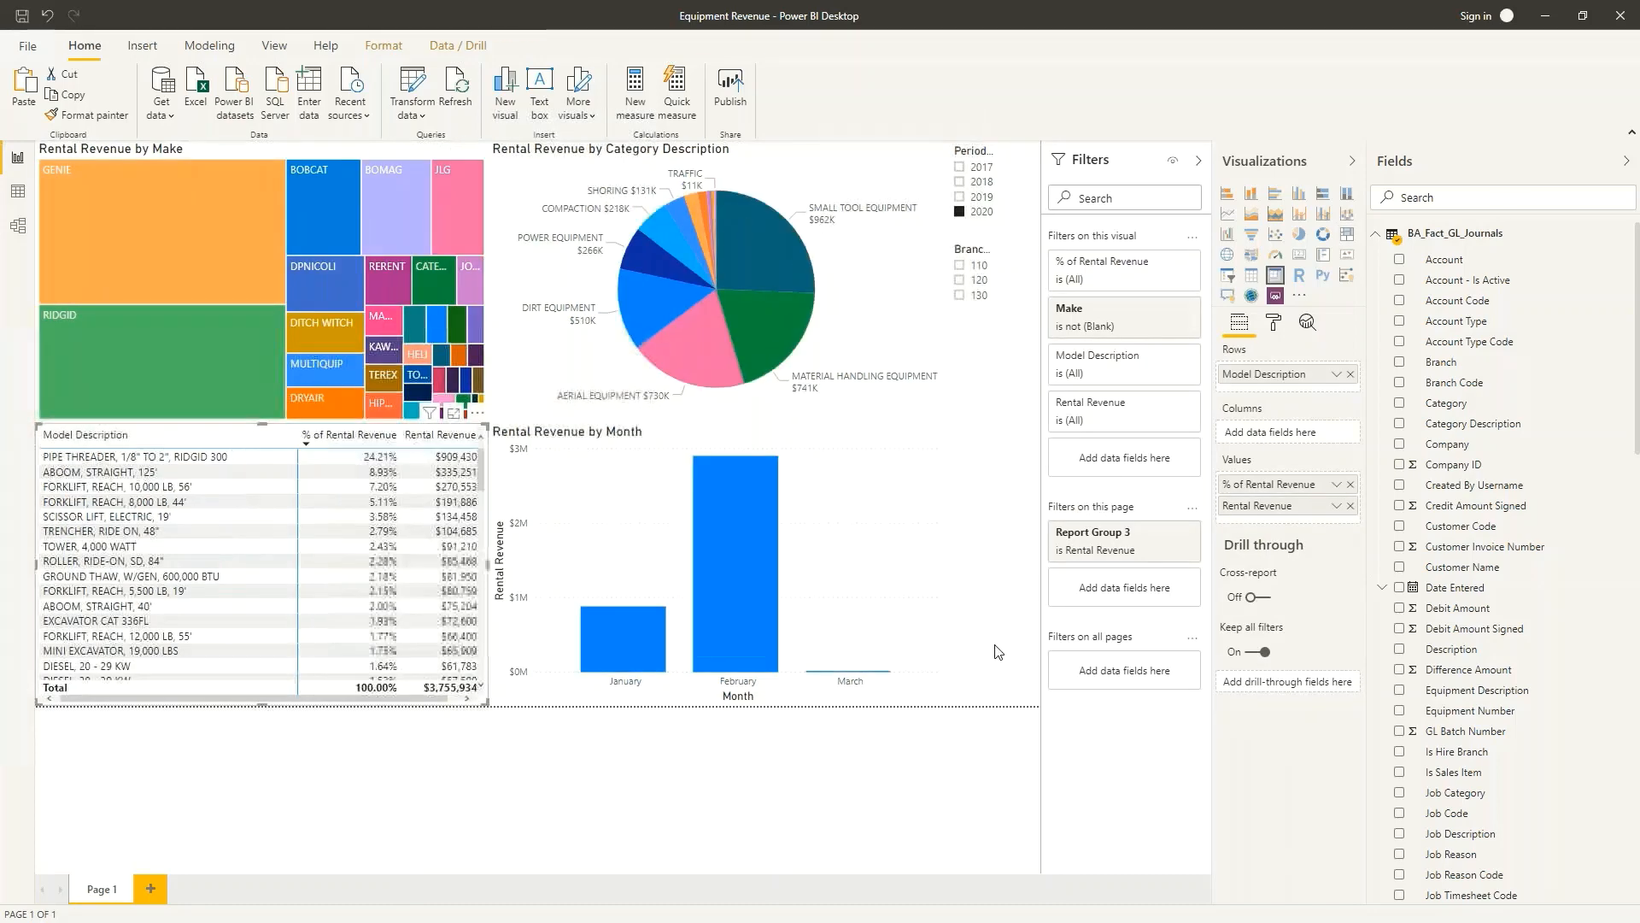